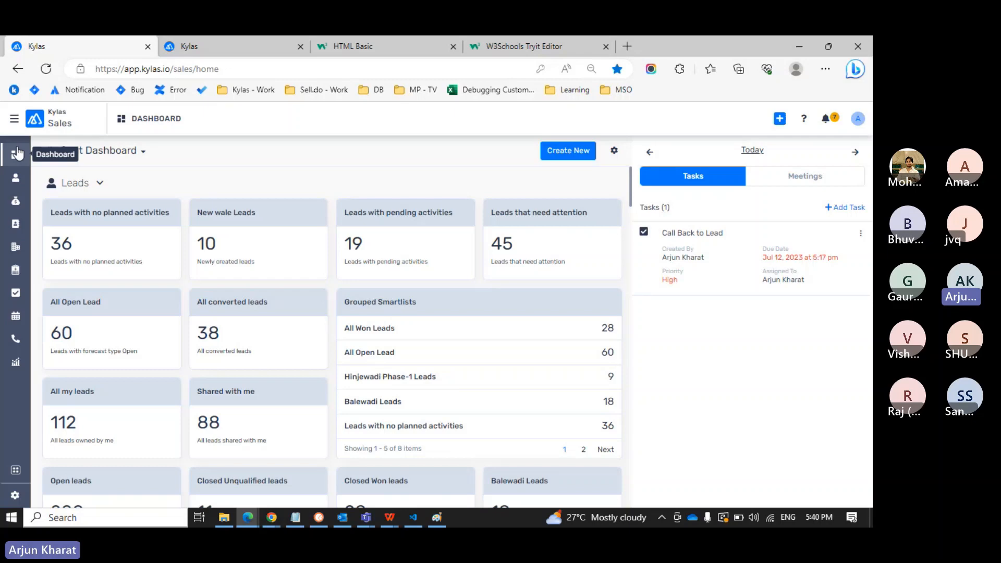
Open CRM Settings > Automation > Workflows to list workflows like Lead From Mumbai City and Pune City.
mouse_move(369, 525)
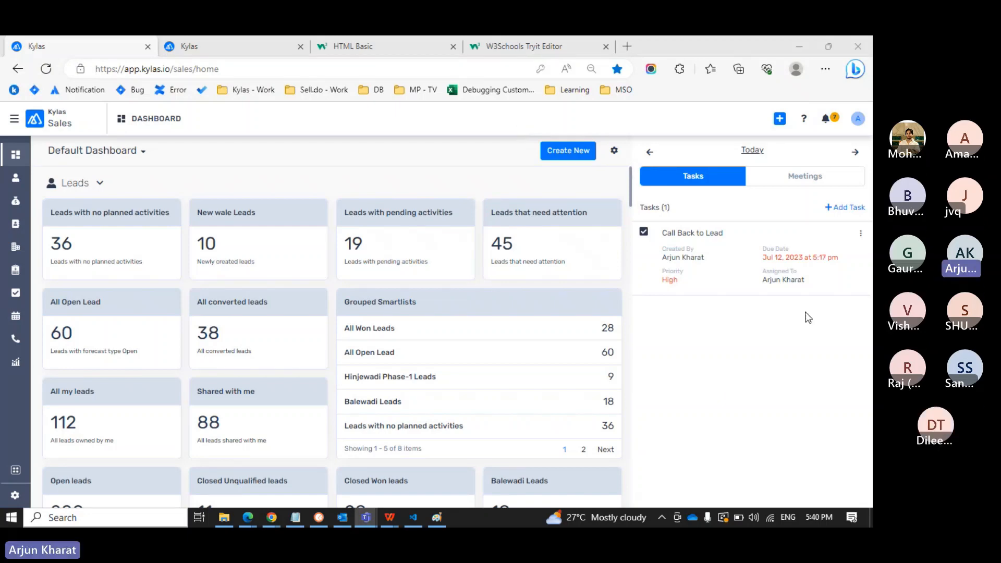
left_click(808, 338)
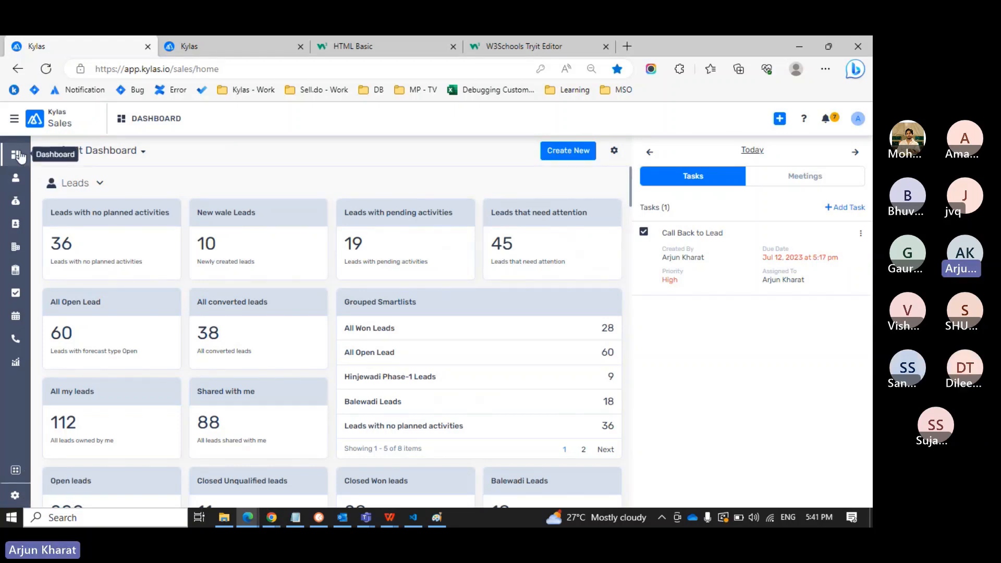
left_click(14, 497)
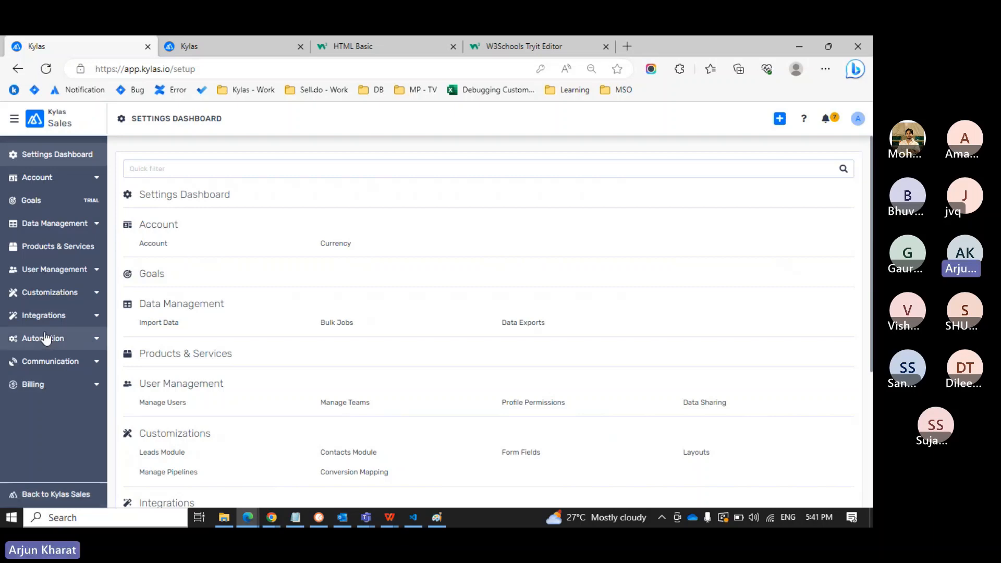
left_click(72, 344)
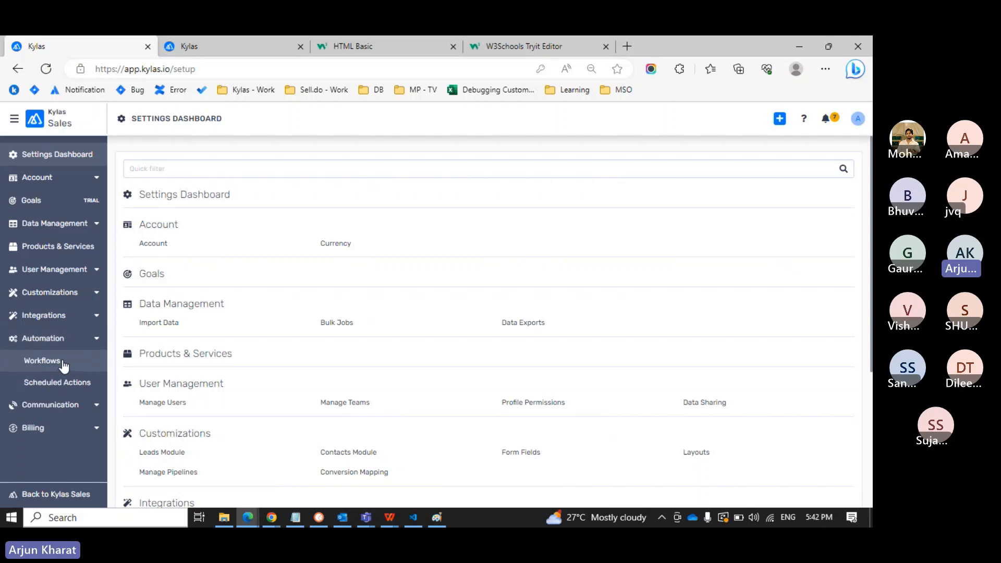
left_click(60, 365)
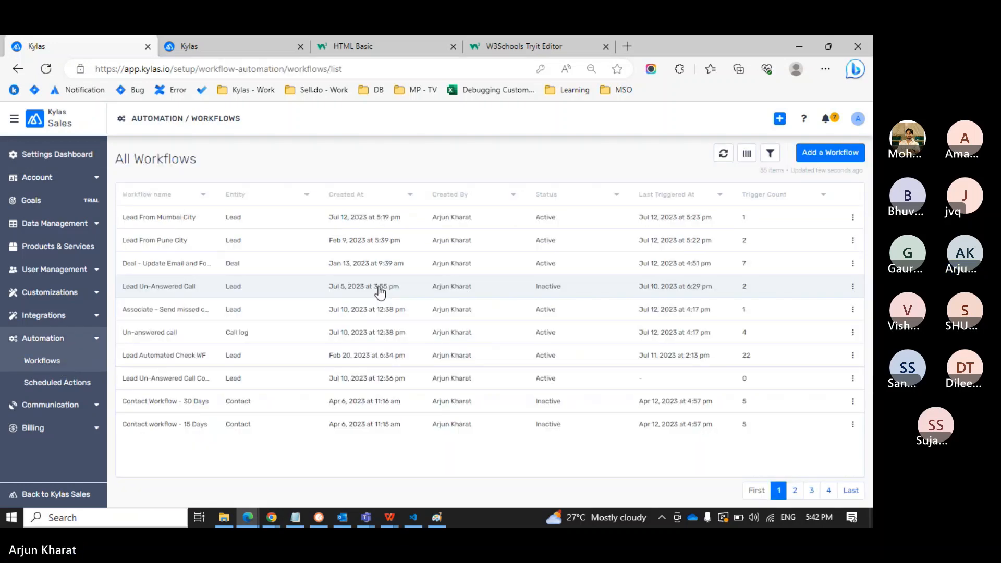
Bring up a blank Create a new workflow form via Add a Workflow, after briefly backing out once.
left_click(828, 154)
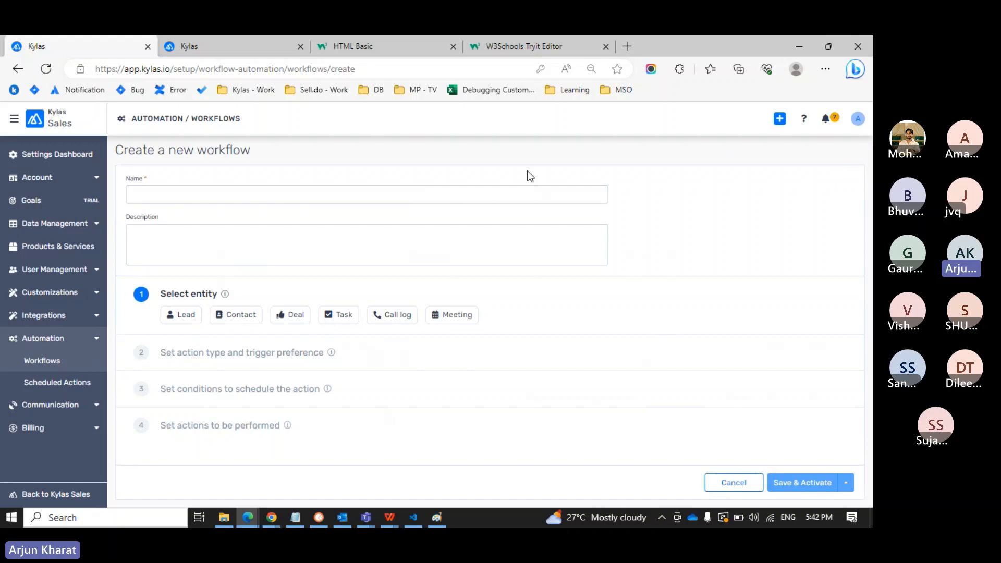
left_click(65, 366)
left_click(827, 152)
mouse_move(228, 295)
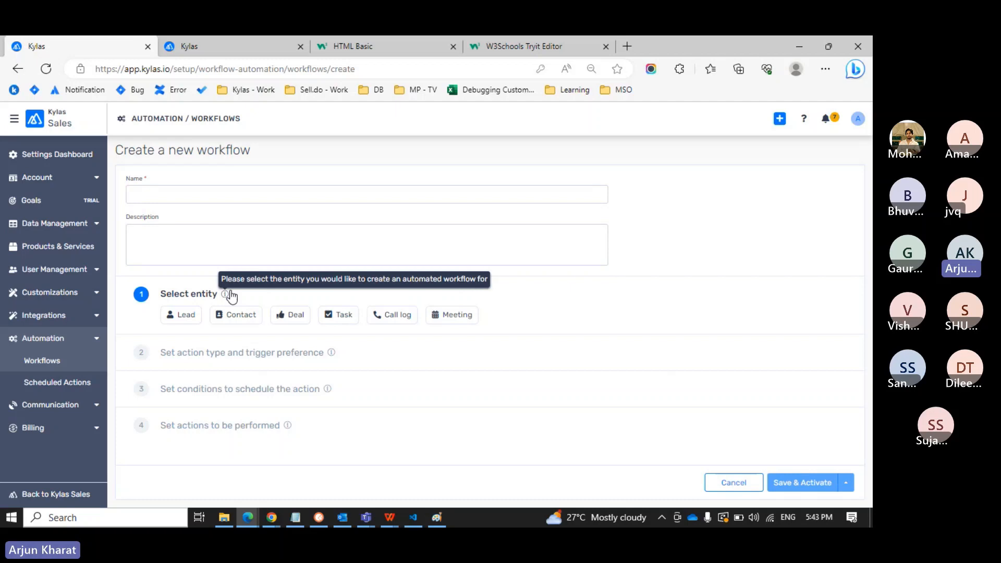
Choose Lead as the workflow entity and set the trigger to 'When a lead is created'.
left_click(182, 319)
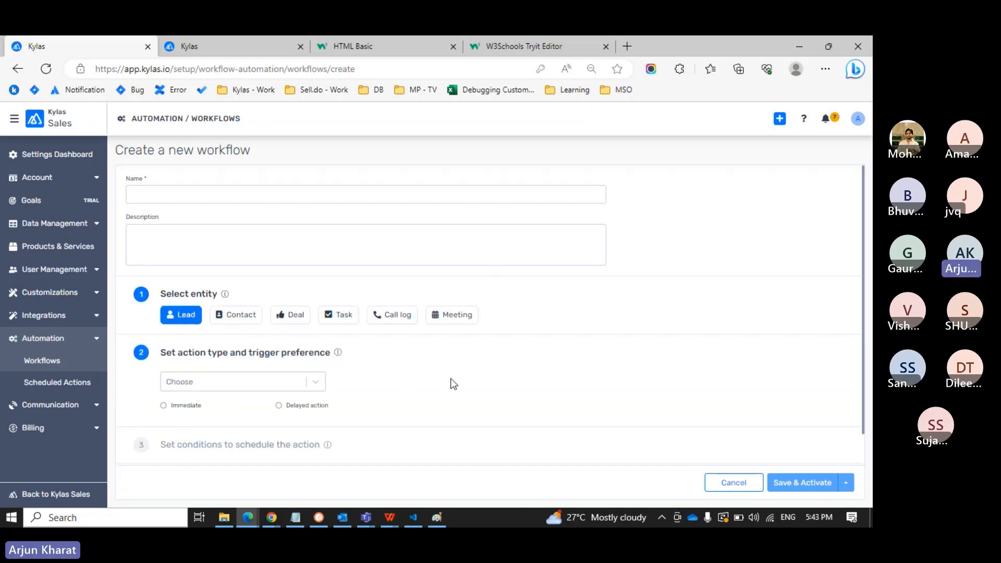
scroll(452, 384, "down", 1)
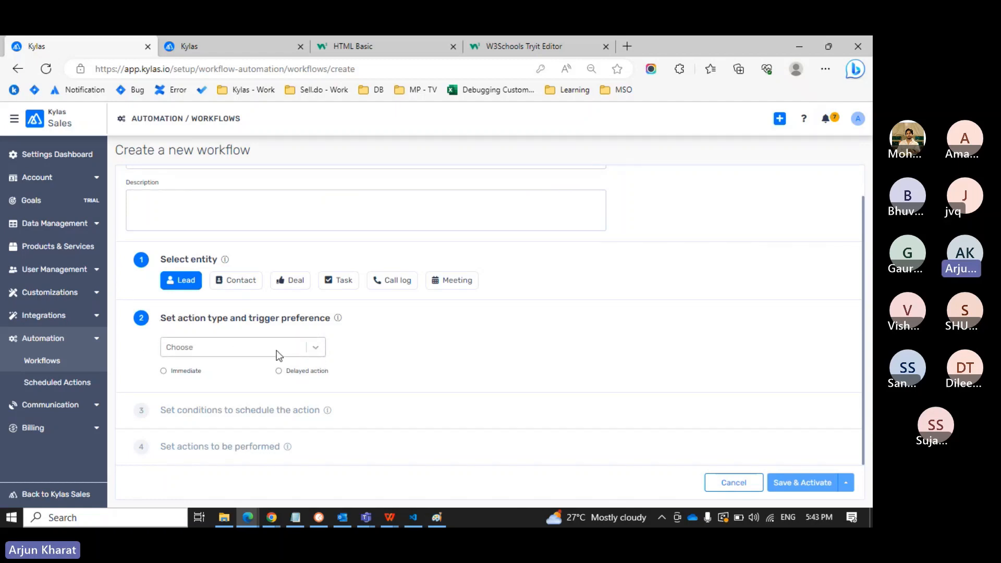
left_click_drag(166, 319, 223, 319)
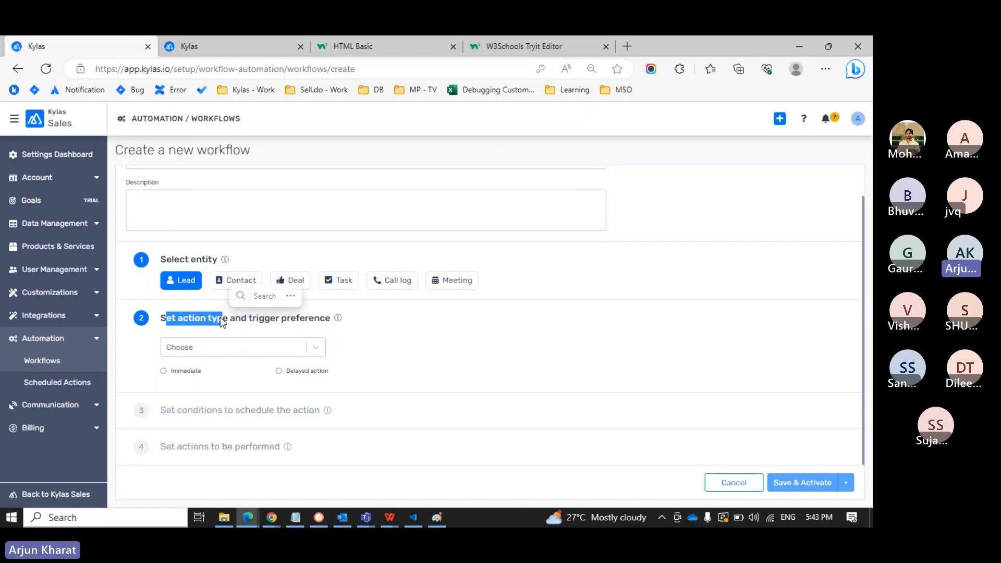
left_click(360, 342)
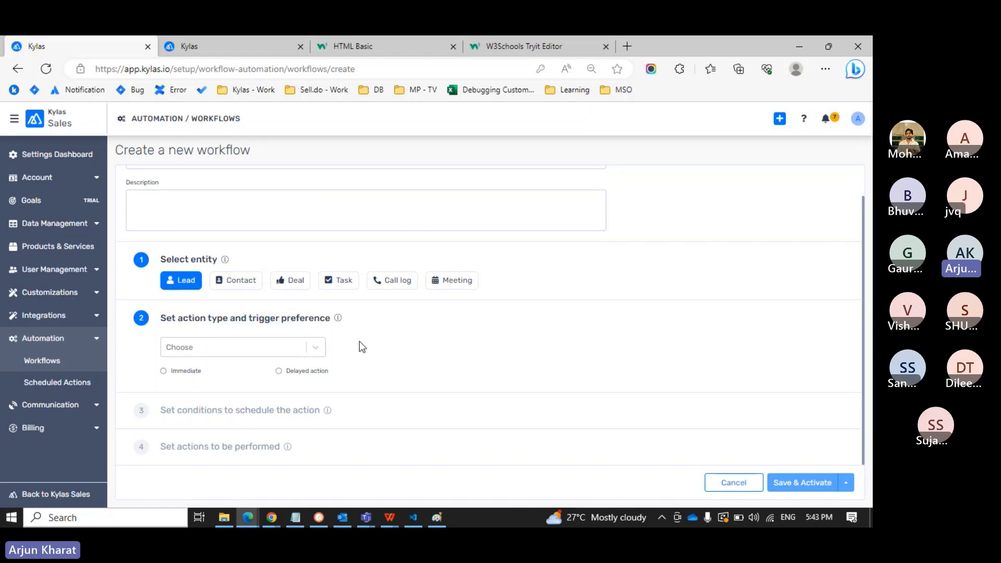
left_click(319, 347)
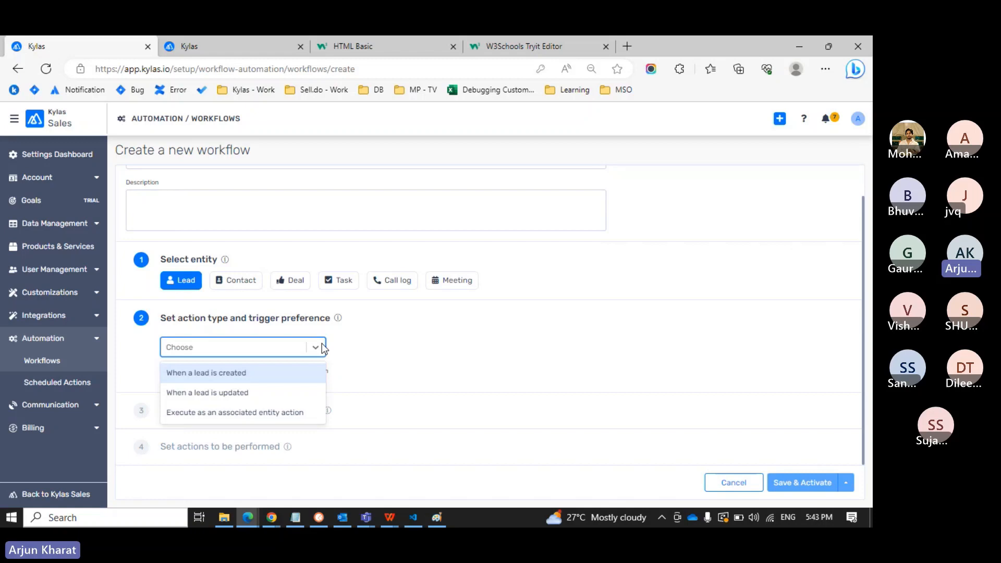
left_click(403, 357)
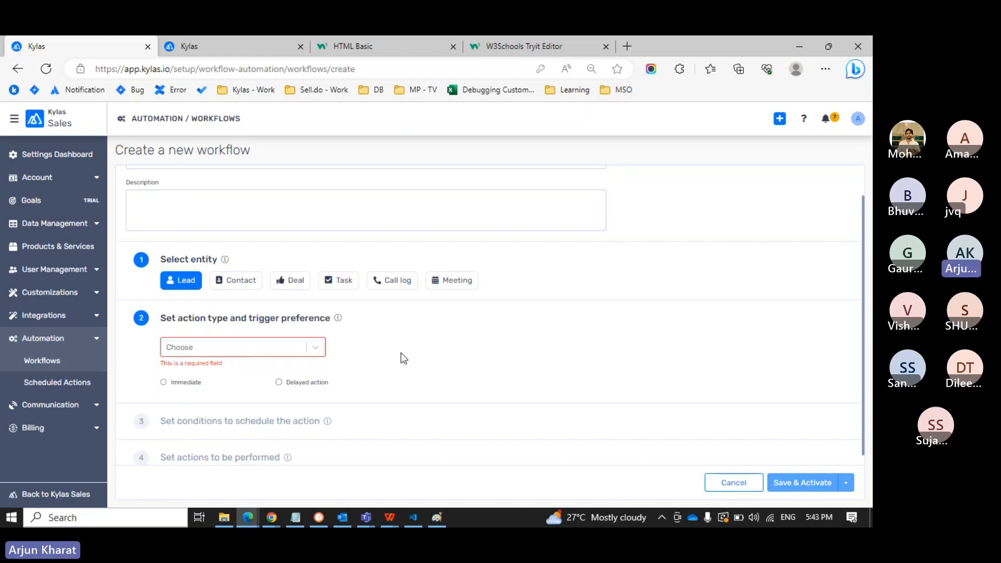
left_click(318, 349)
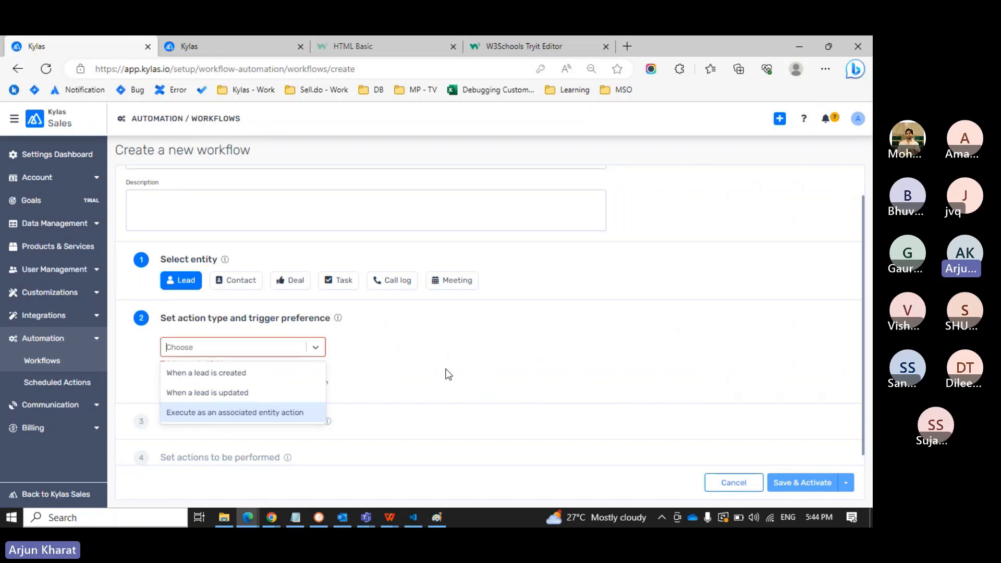
left_click(248, 374)
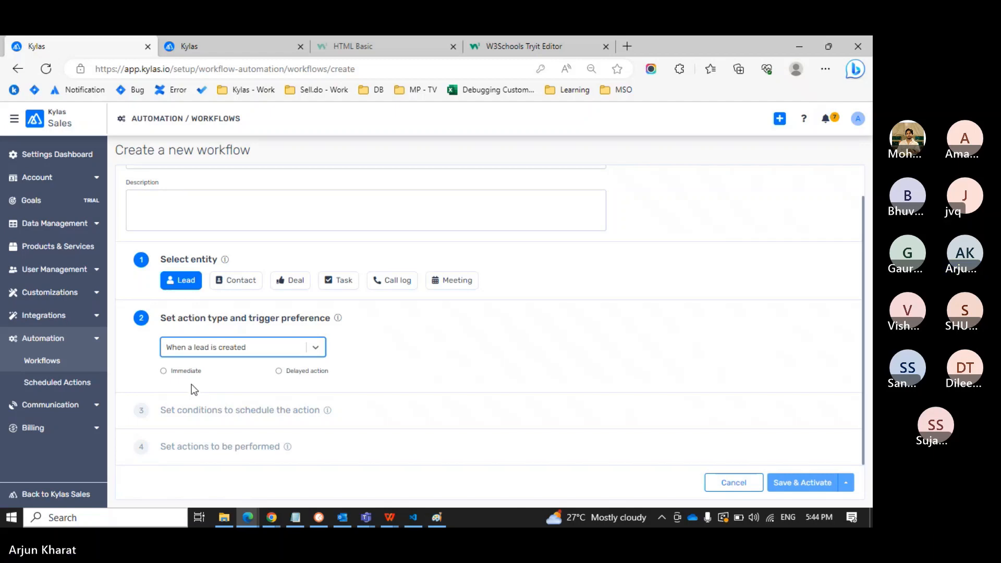
Switch the trigger to 'When a lead is updated' and set the action timing to Immediate.
left_click(258, 352)
left_click(235, 394)
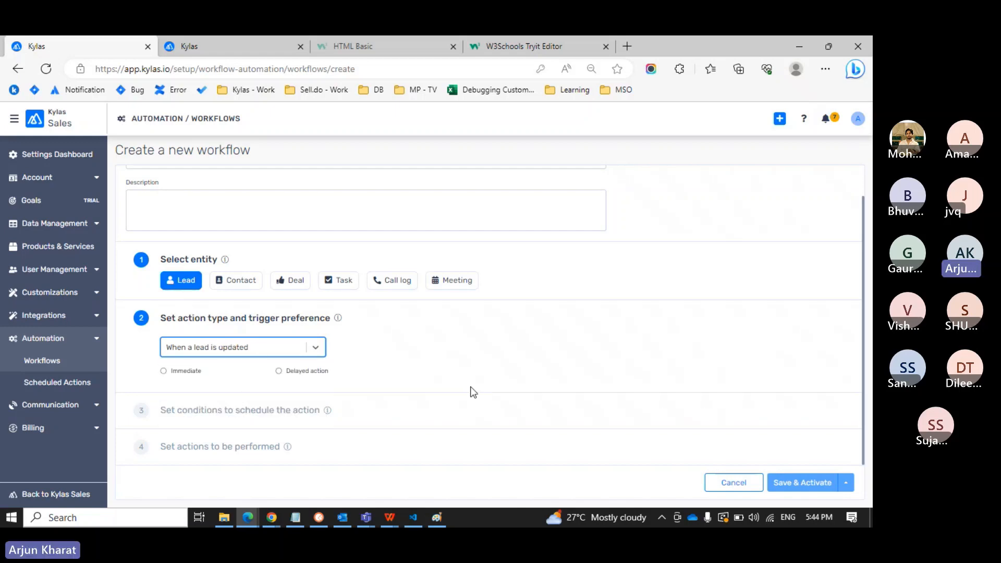
left_click(193, 371)
scroll(433, 414, "down", 1)
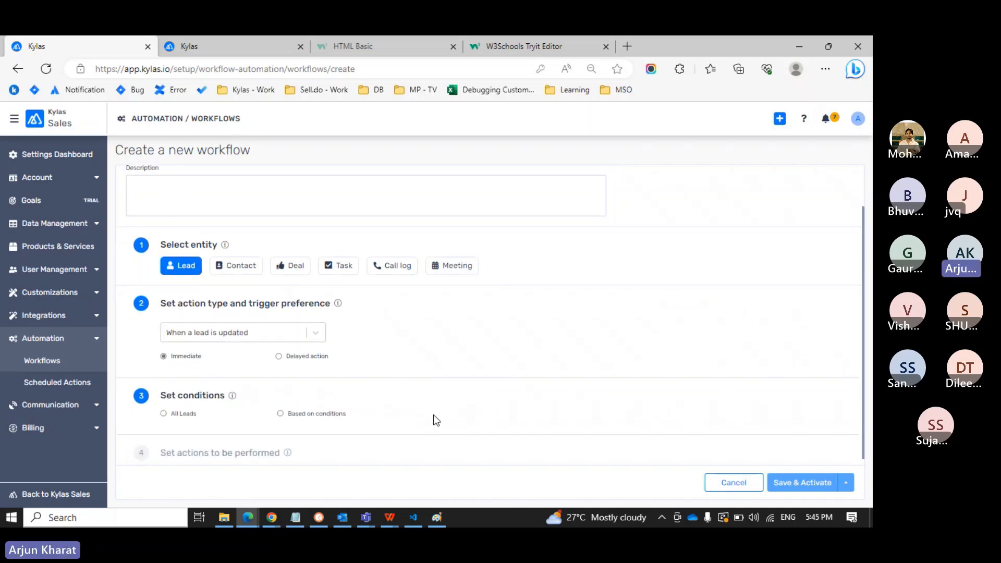
left_click(305, 359)
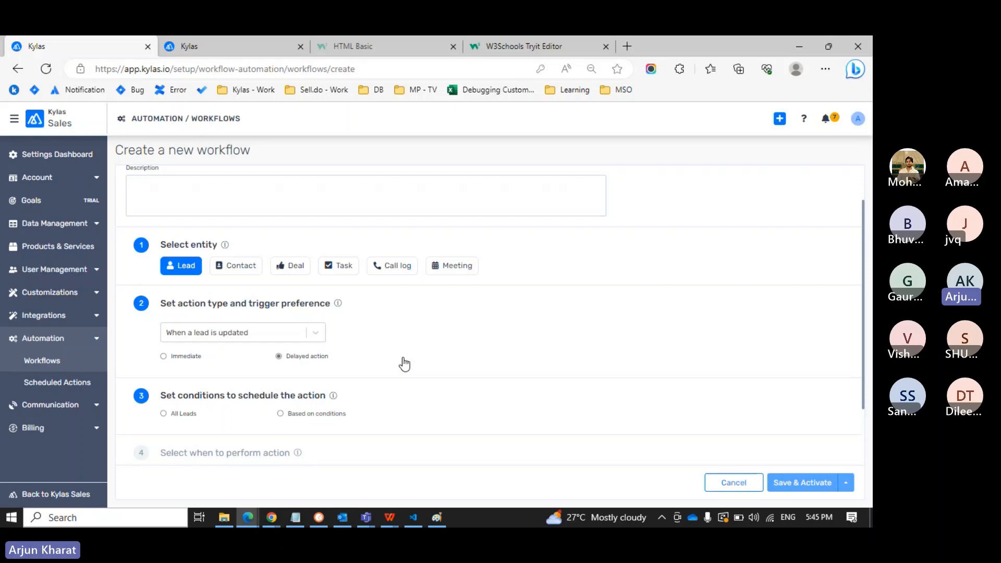
scroll(404, 363, "down", 2)
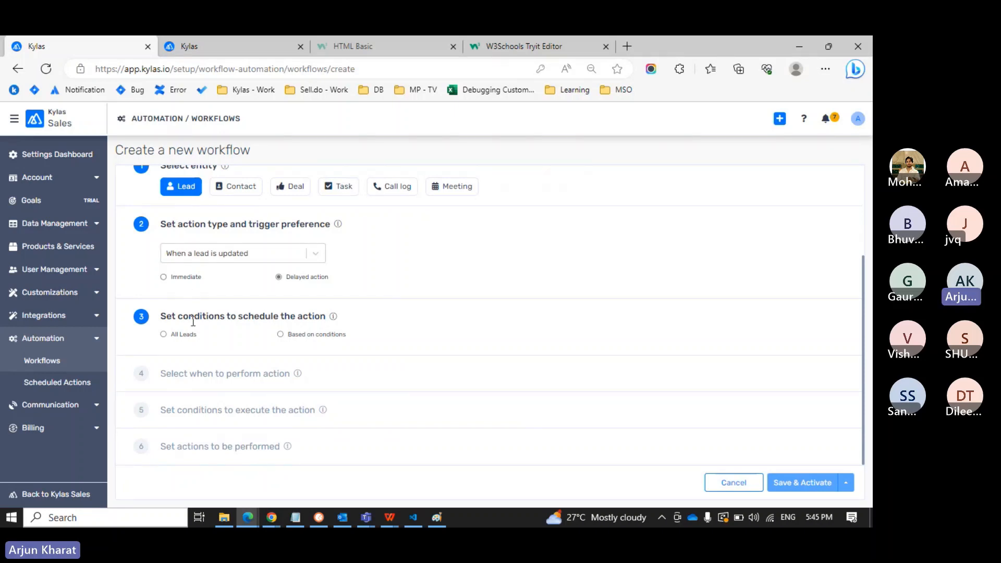
left_click(192, 280)
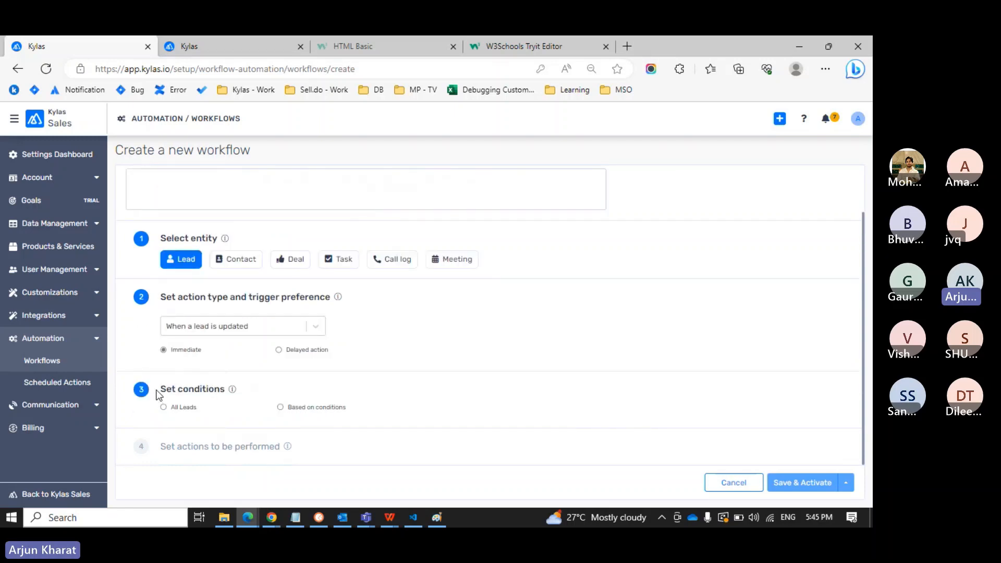
left_click_drag(159, 395, 226, 391)
left_click(229, 392)
Browse the condition fields under Based on conditions, then settle on All Leads and show the action choices.
left_click(314, 408)
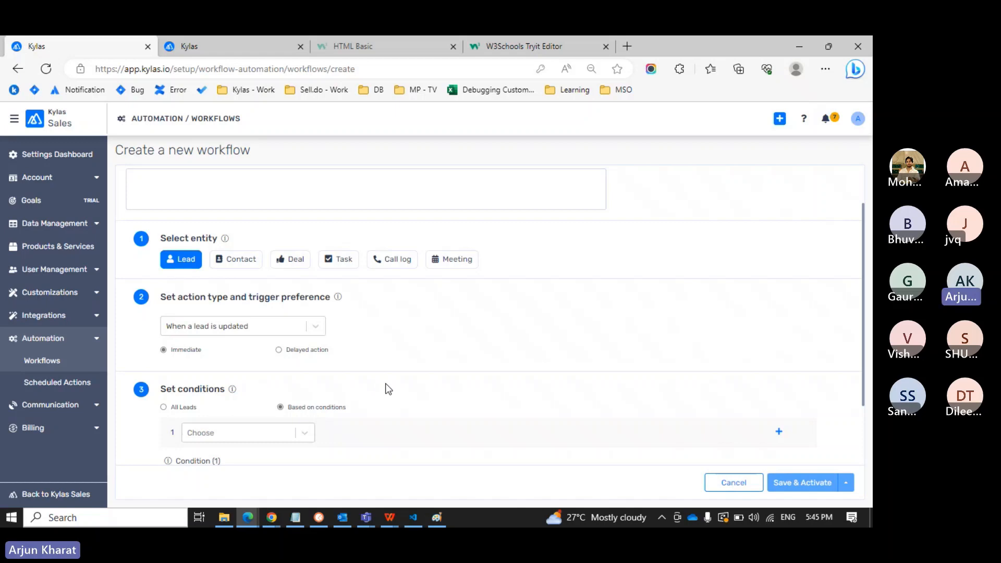
left_click(304, 434)
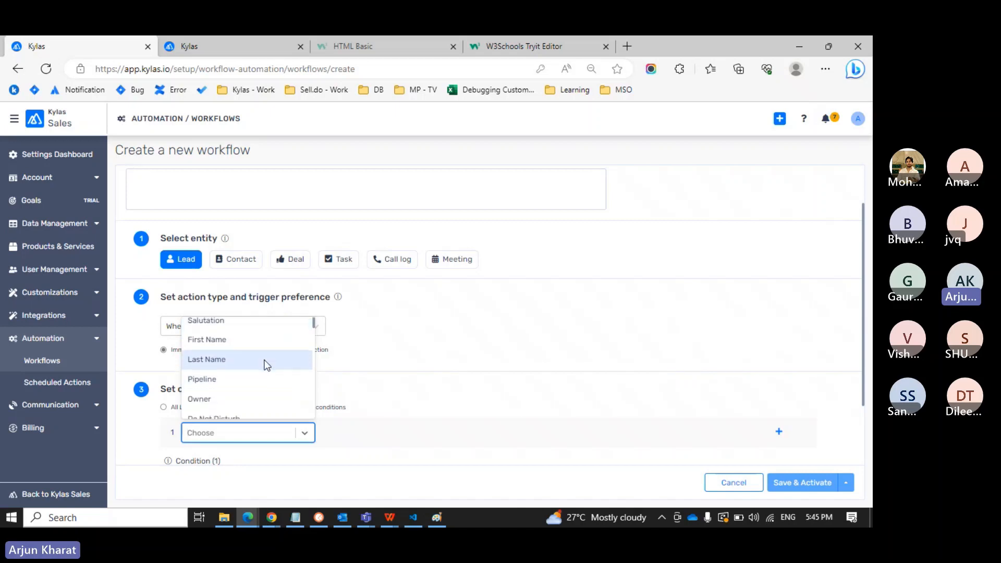
scroll(266, 364, "down", 1)
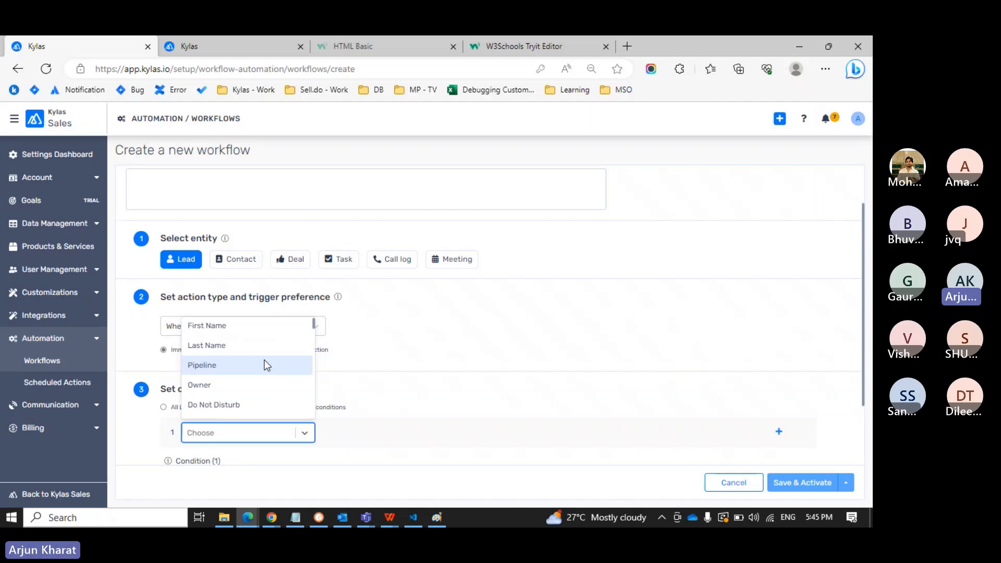
scroll(267, 364, "down", 1)
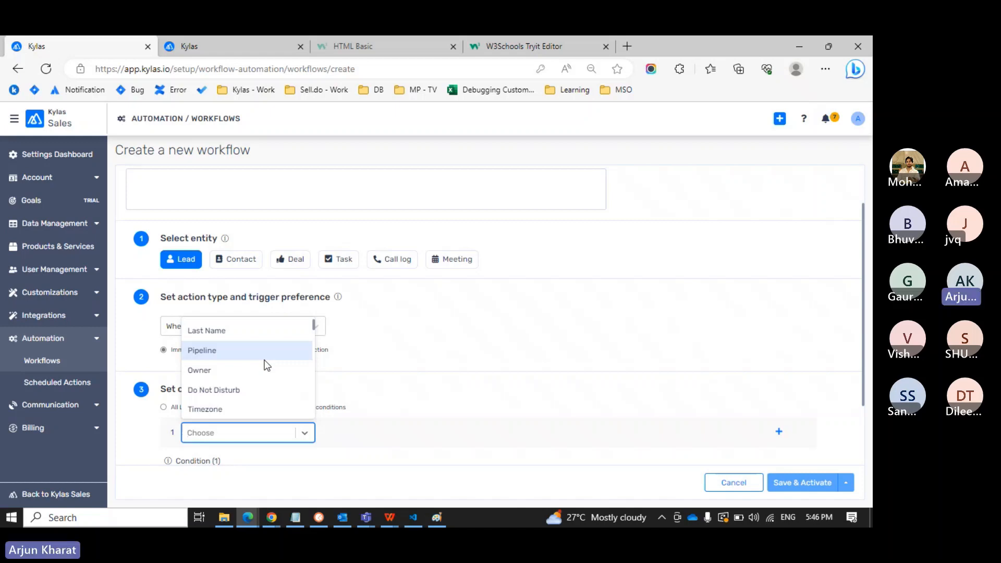
left_click(489, 355)
scroll(490, 356, "down", 2)
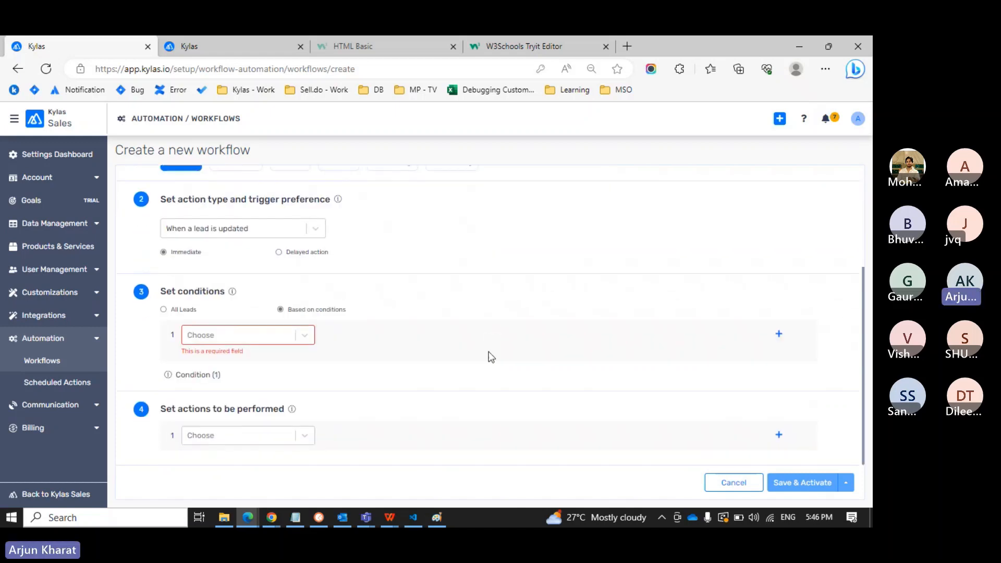
left_click(185, 311)
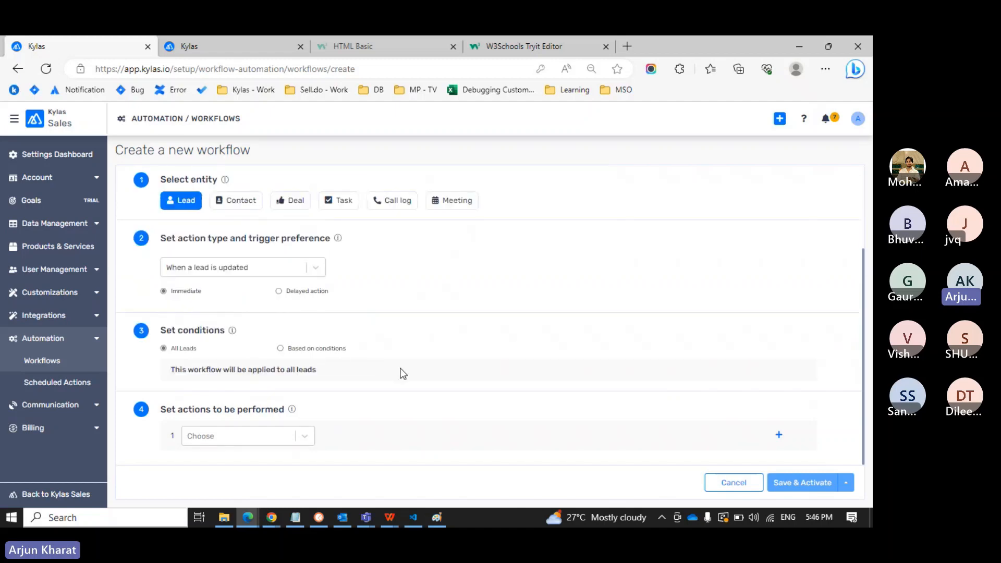
left_click(251, 436)
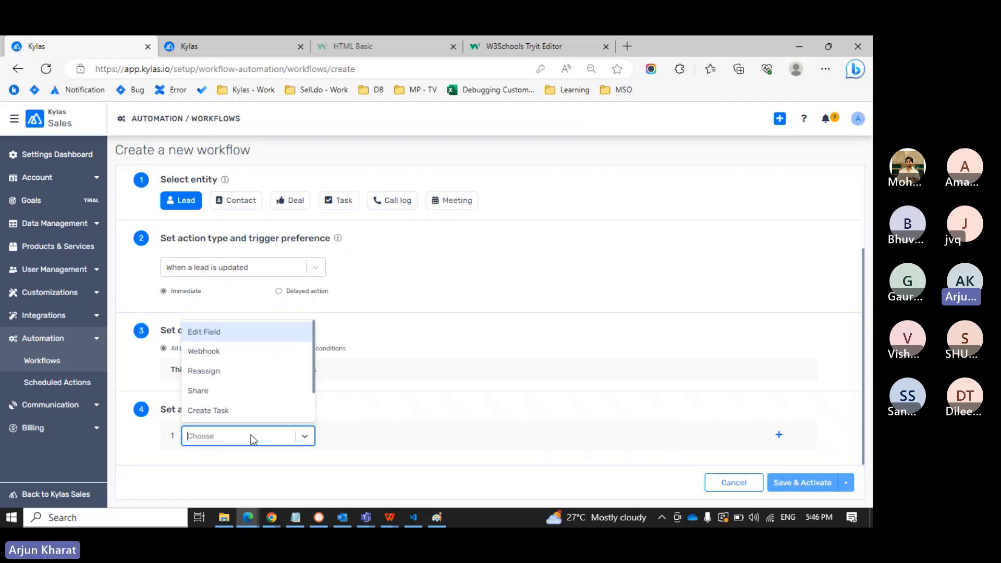
Step through the Webhook, Share, Create Task and Send Email actions, closing the list without picking one.
key("Down")
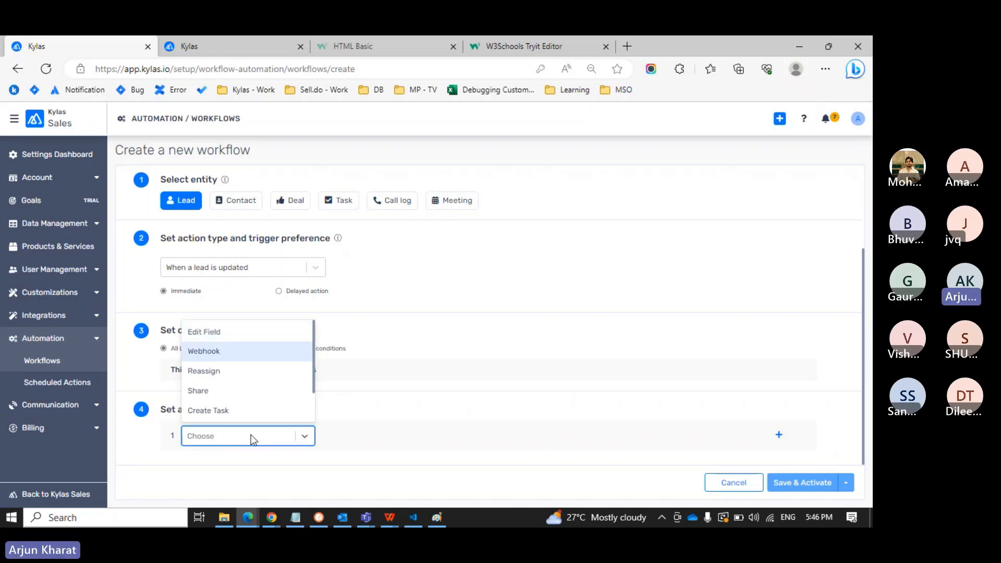
key("Down")
key("Down")
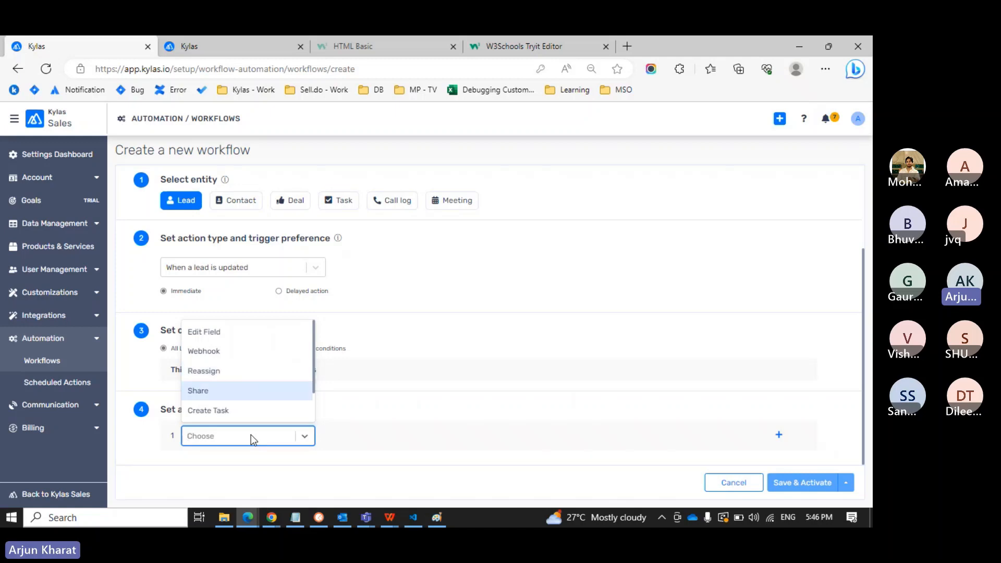
key("Down")
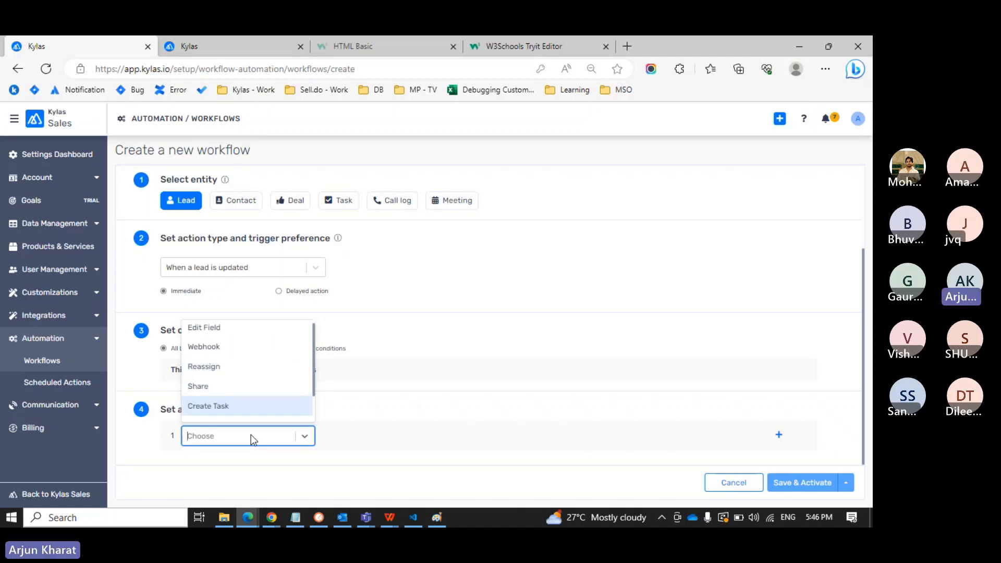
scroll(261, 375, "down", 1)
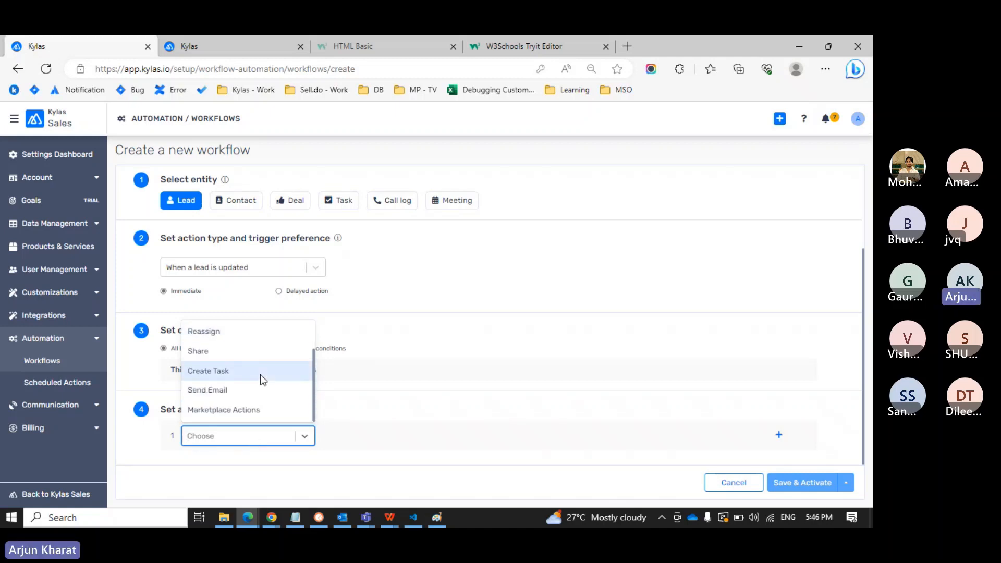
key("Down")
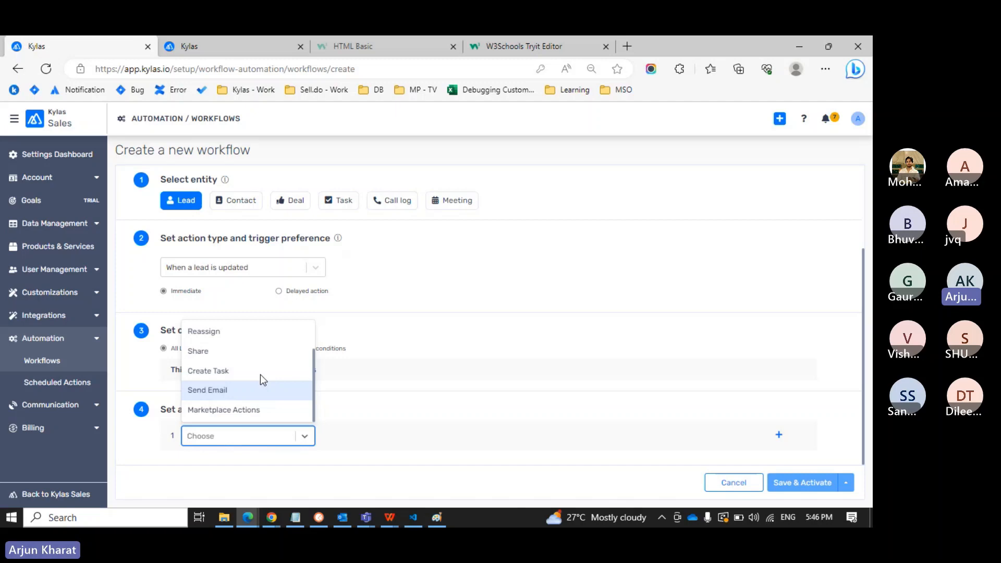
left_click(436, 326)
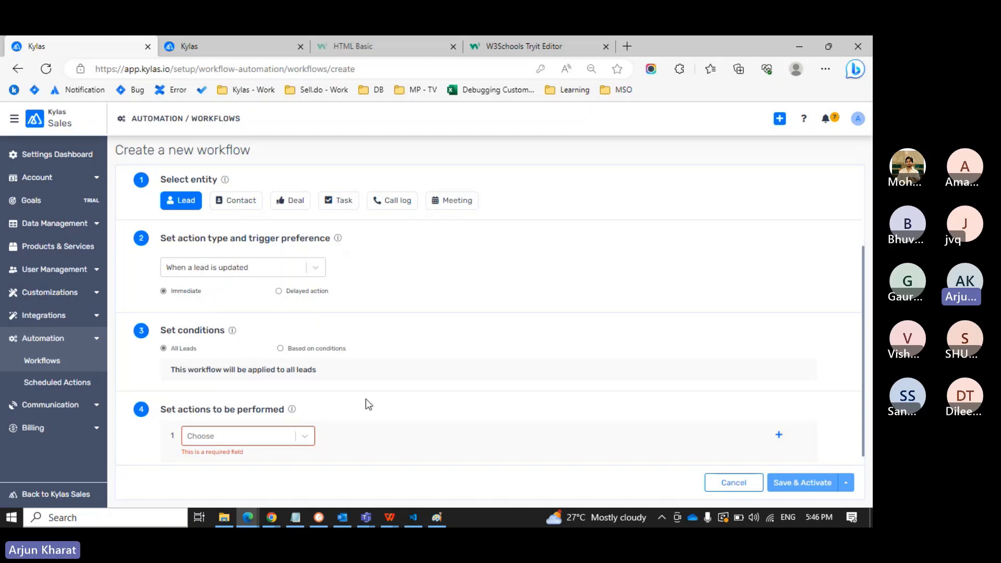
Open Lead From Pune City, duplicate its tab, and open Lead From Mumbai City in the copy.
left_click(51, 363)
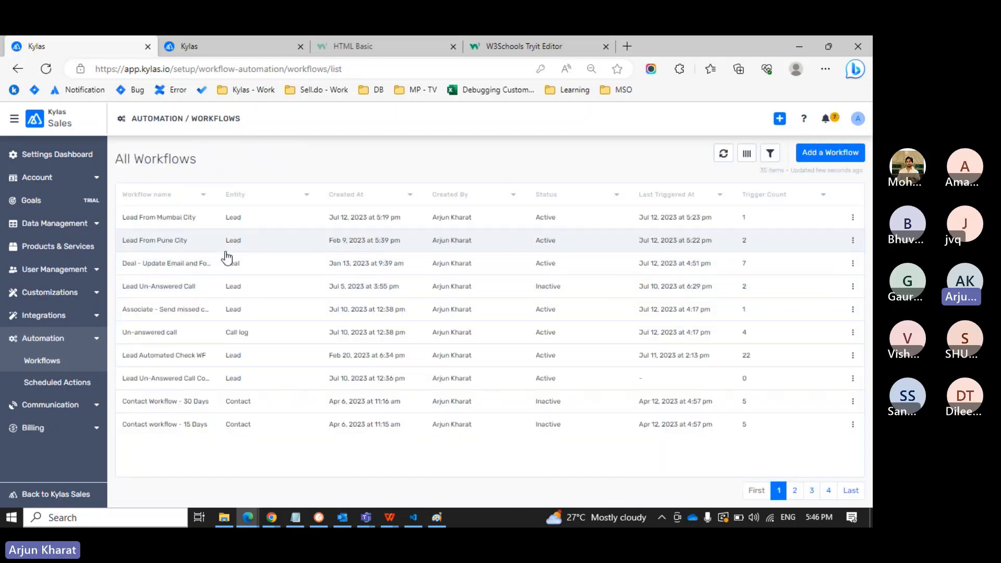
left_click(218, 246)
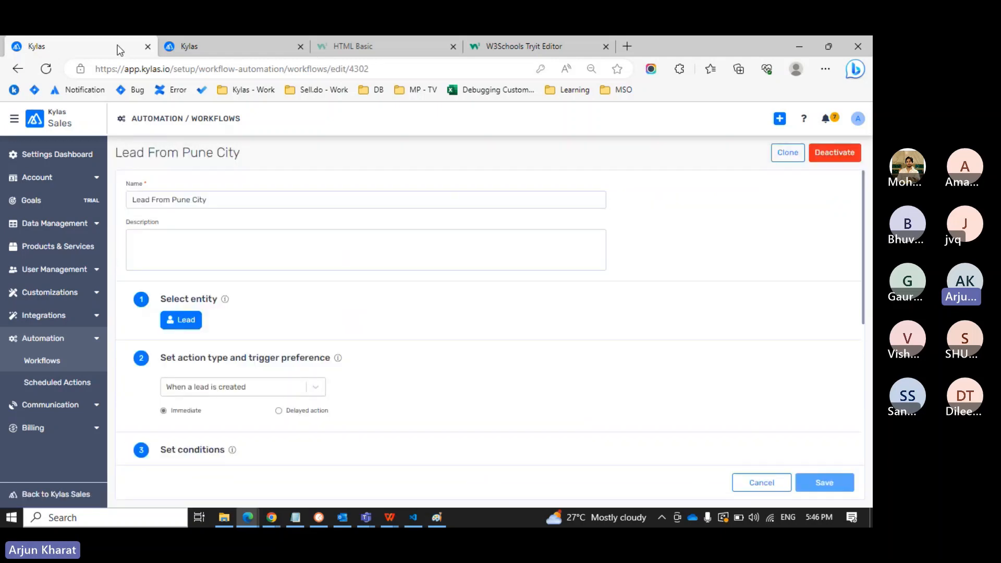
key("ctrl+shift+k")
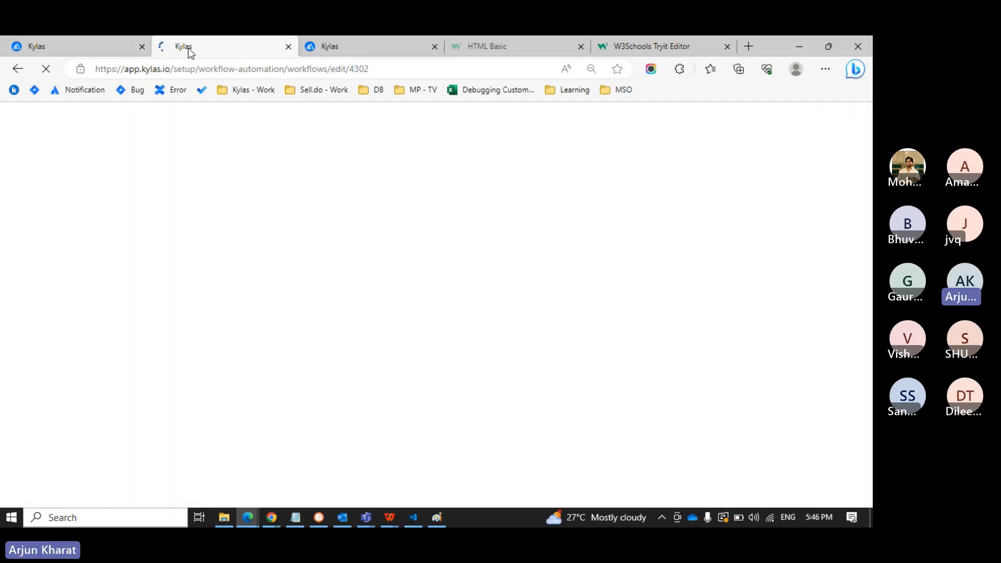
left_click(355, 50)
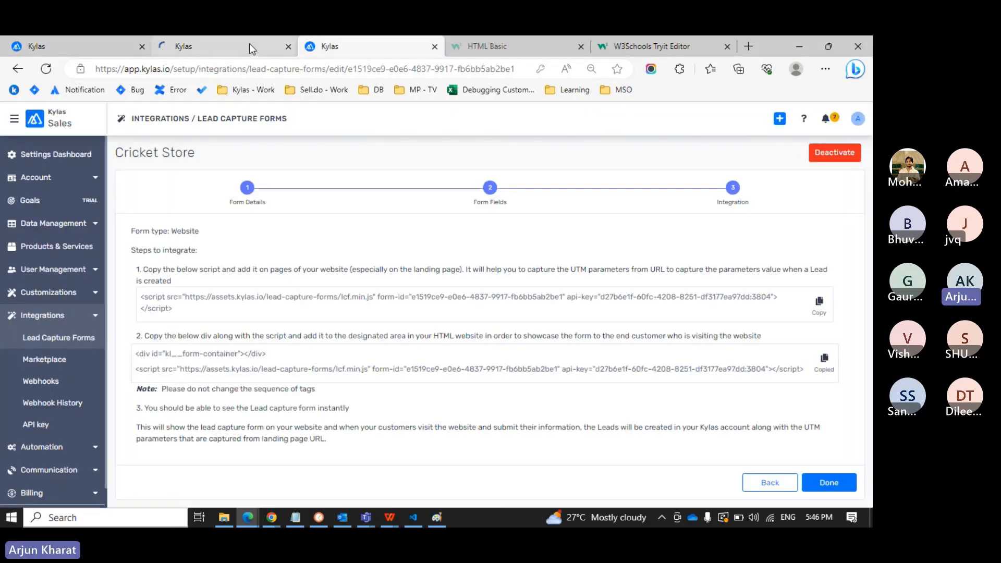
left_click(249, 42)
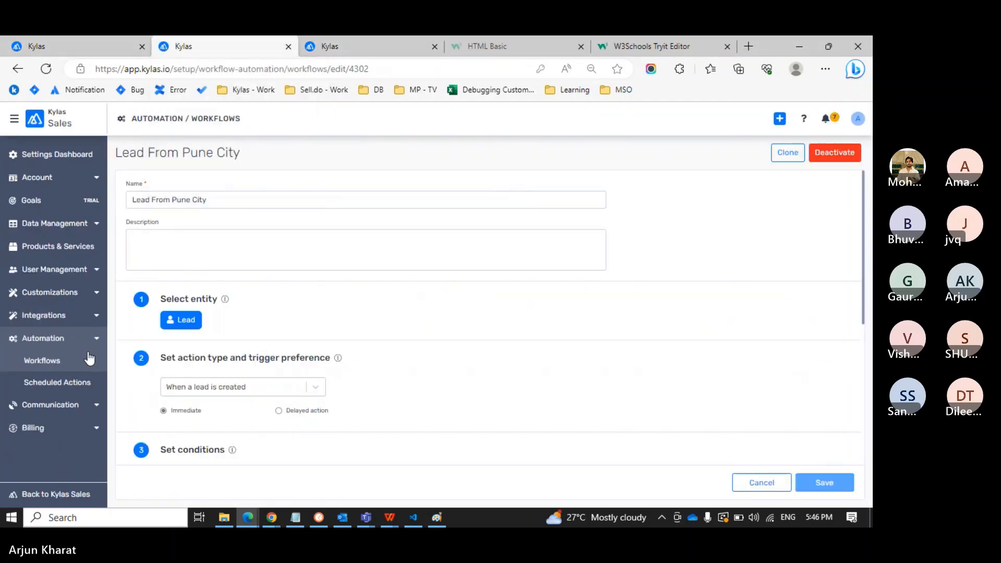
left_click(63, 360)
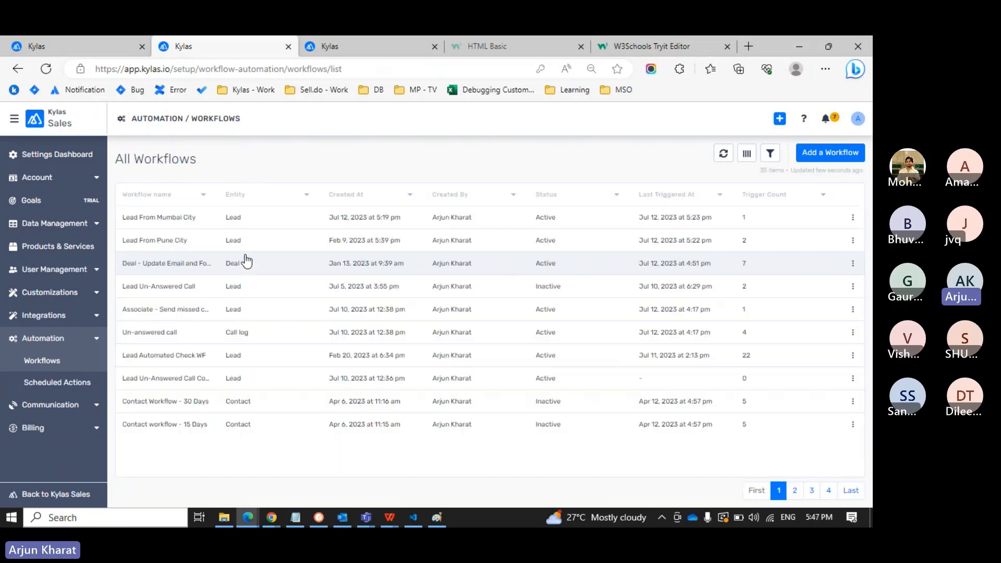
left_click(255, 225)
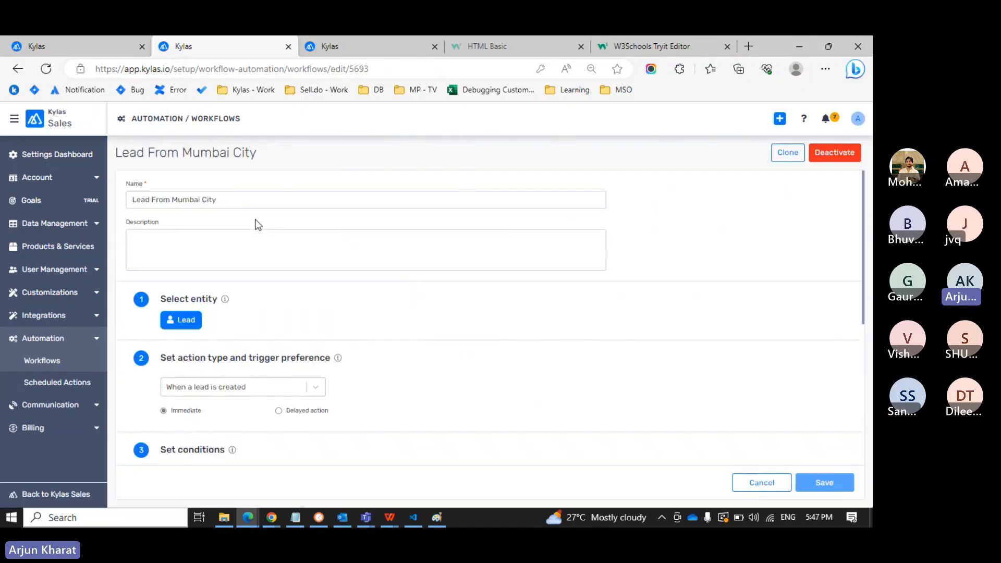
key("ctrl+shift+Tab")
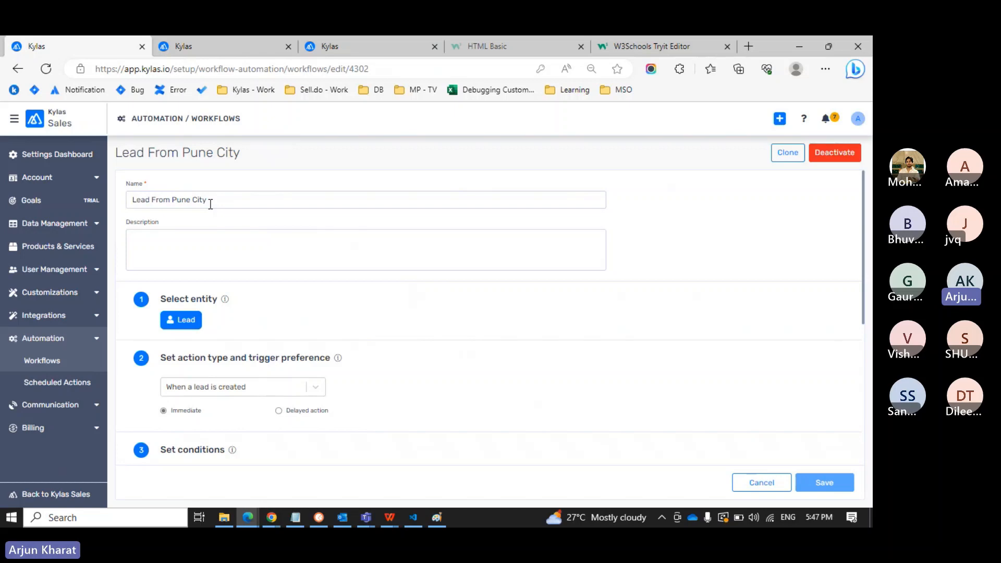
Review the Lead From Pune City workflow's name, conditions and actions.
left_click_drag(211, 204, 134, 197)
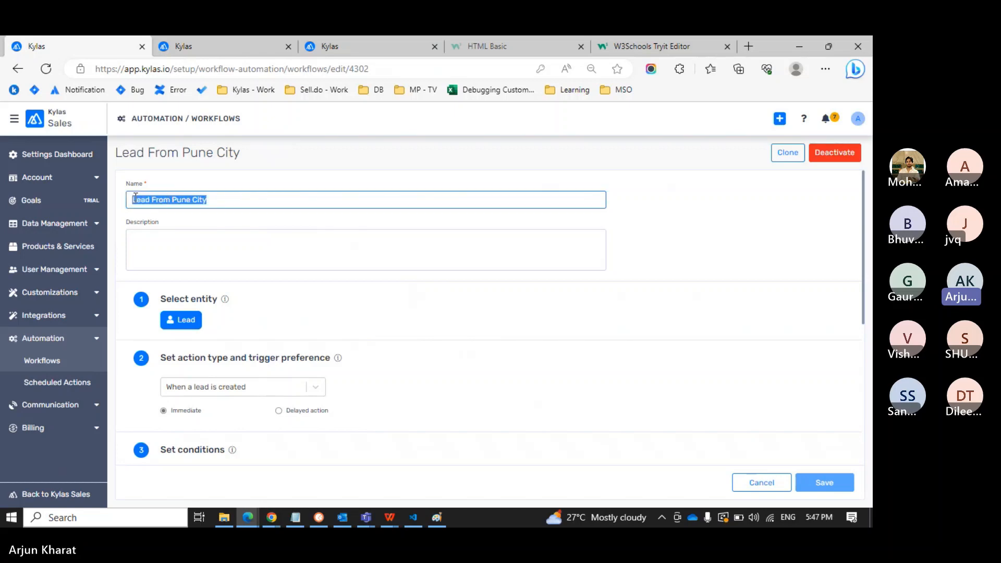
left_click(232, 184)
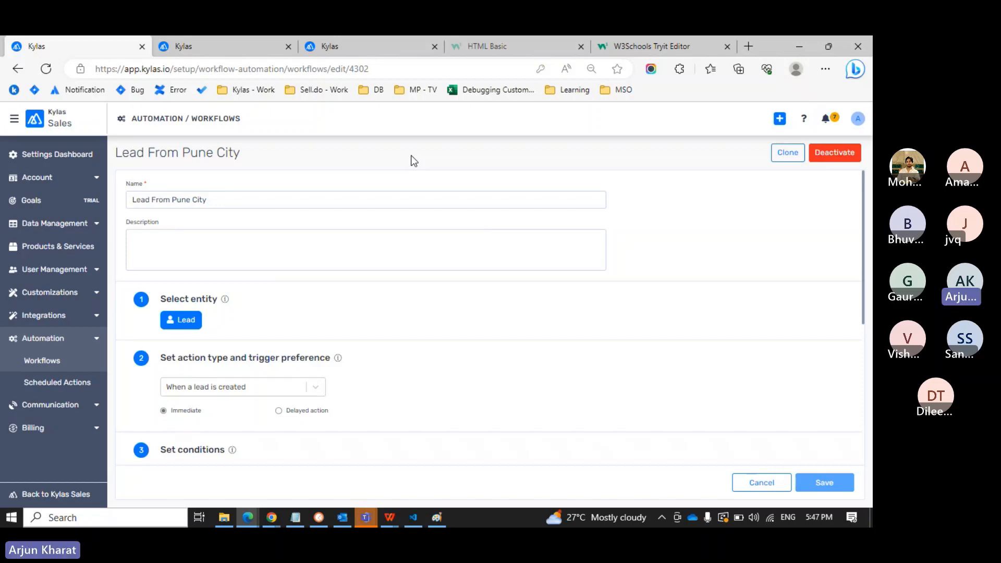
scroll(380, 308, "down", 2)
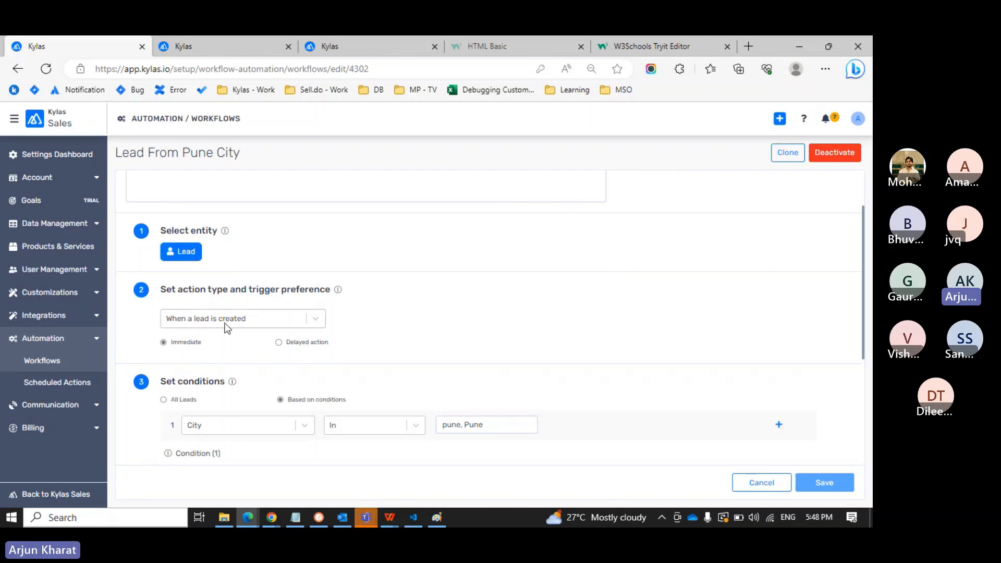
scroll(226, 329, "down", 1)
scroll(227, 328, "down", 1)
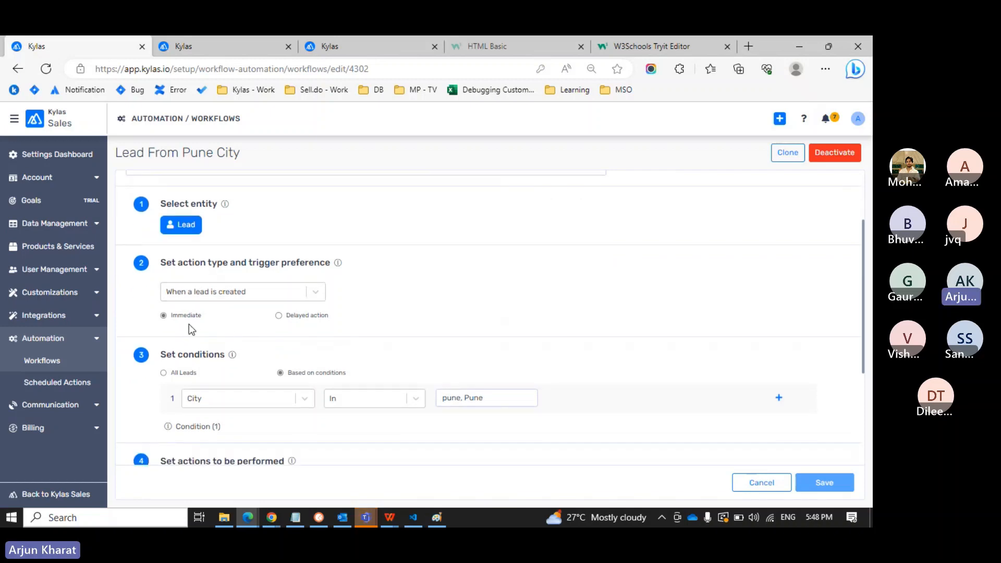
scroll(189, 324, "down", 2)
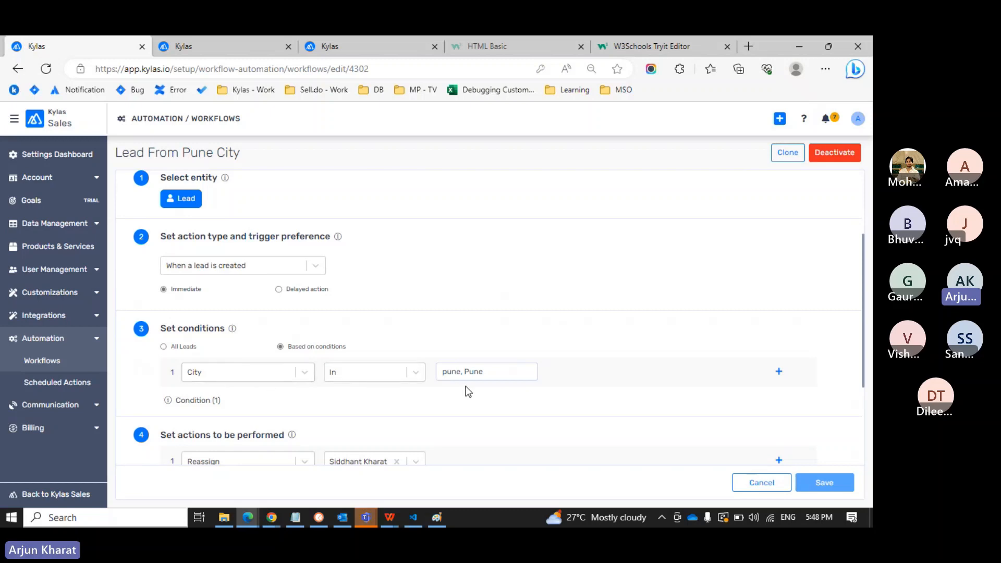
scroll(468, 391, "down", 3)
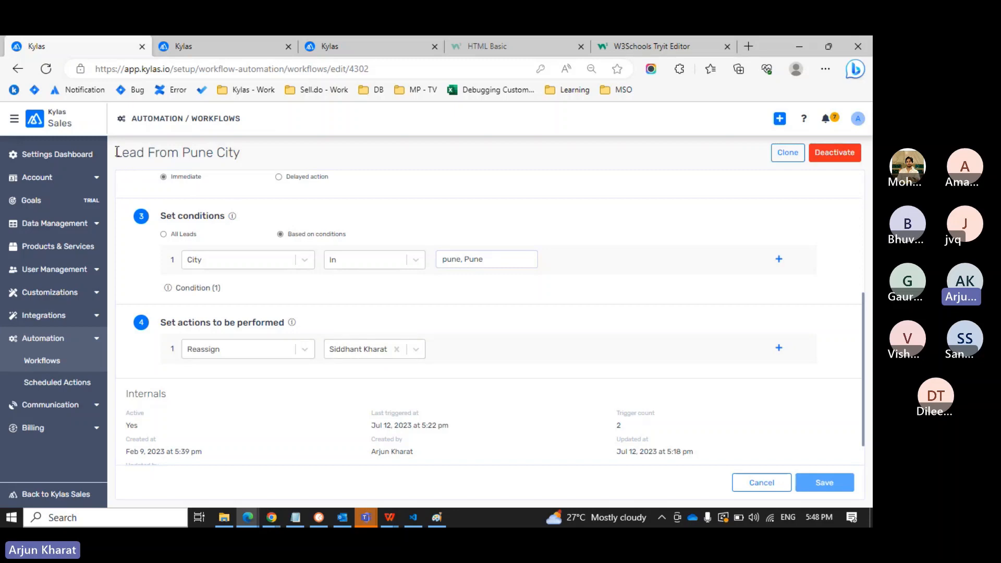
left_click_drag(117, 152, 253, 155)
left_click(253, 155)
key("ctrl+Tab")
Scroll through the Mumbai workflow's city condition and reassign action, then go to the Cricket Store form tab.
scroll(273, 241, "down", 1)
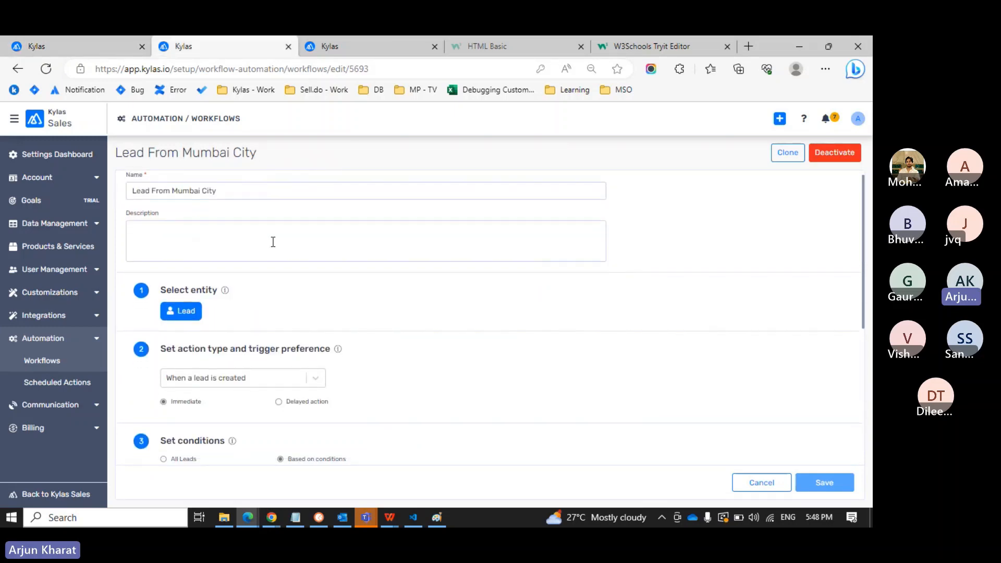
right_click(272, 241)
left_click(339, 170)
scroll(425, 357, "down", 3)
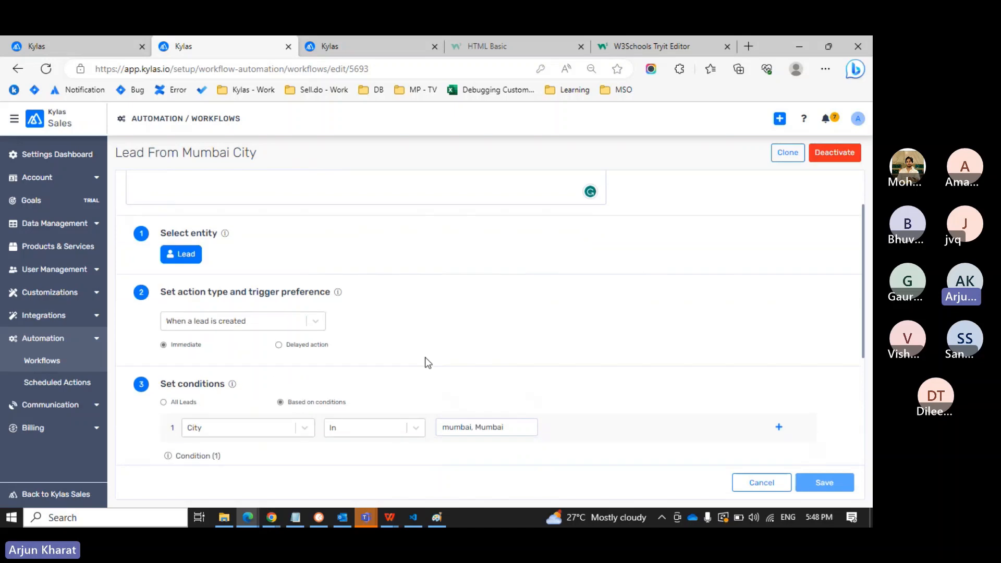
scroll(426, 362, "down", 1)
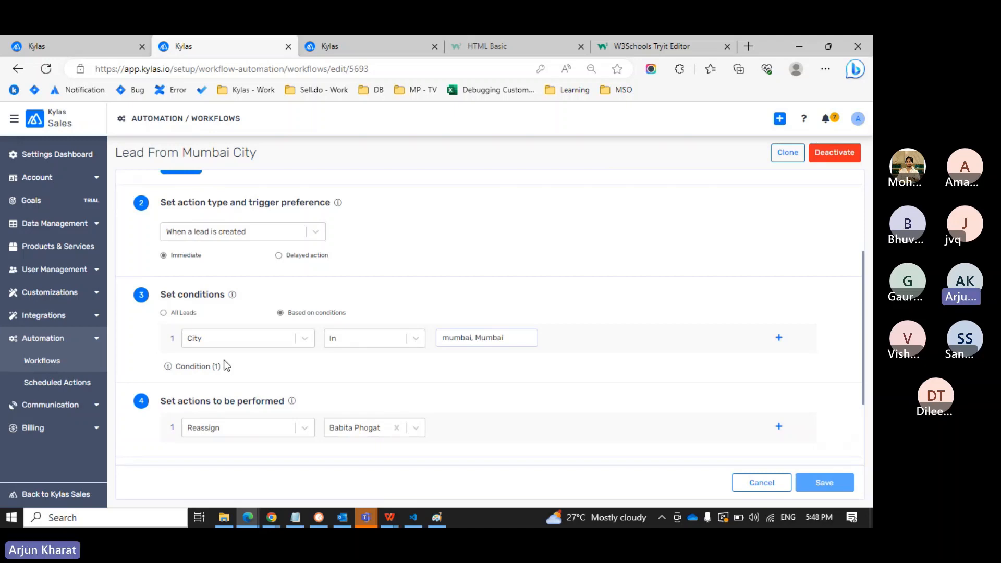
scroll(224, 365, "down", 1)
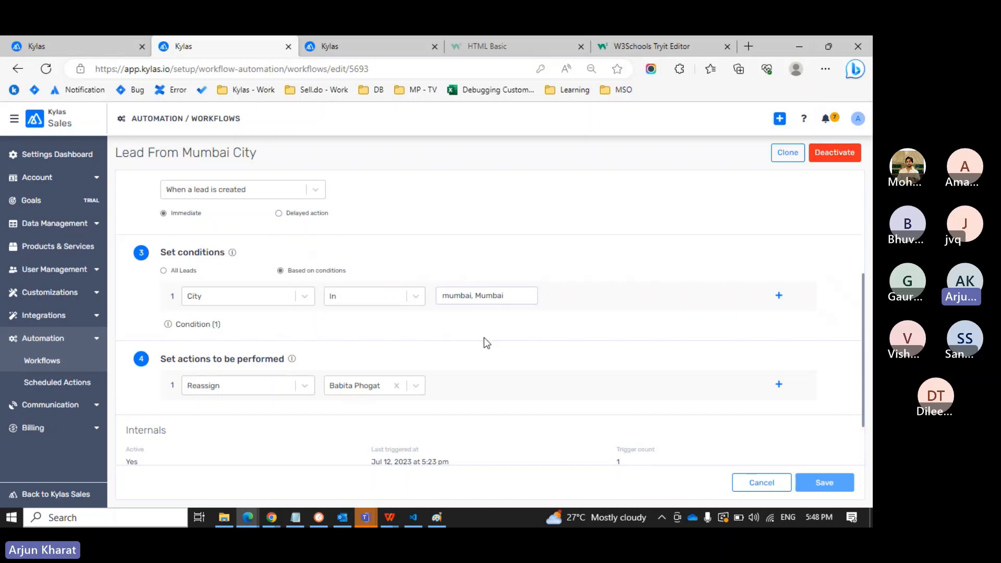
key("ctrl+Tab")
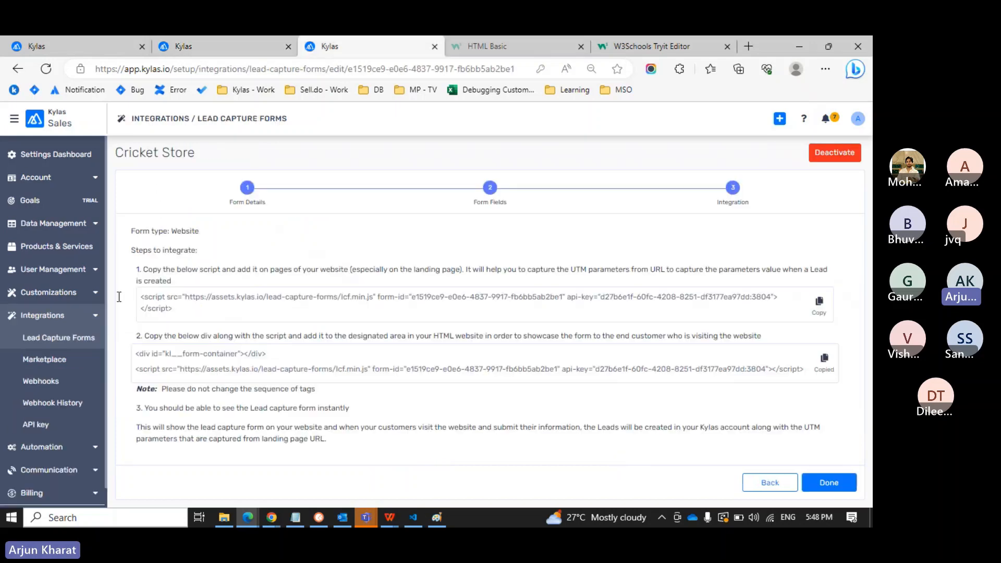
Open the Kylas Sales All Leads list, then run the Tryit Editor code to show the lead form.
left_click(14, 119)
left_click(37, 145)
left_click(15, 177)
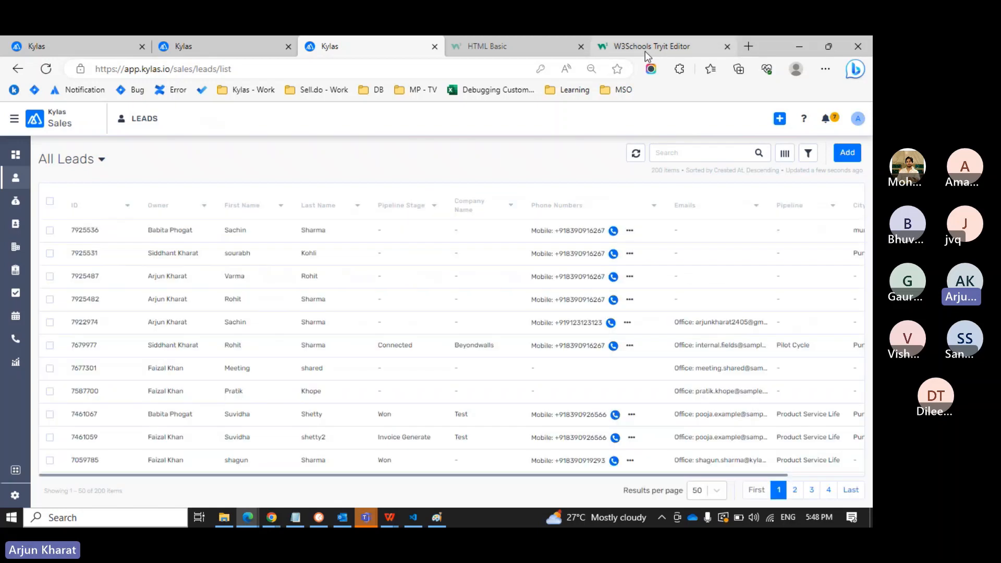
left_click(645, 51)
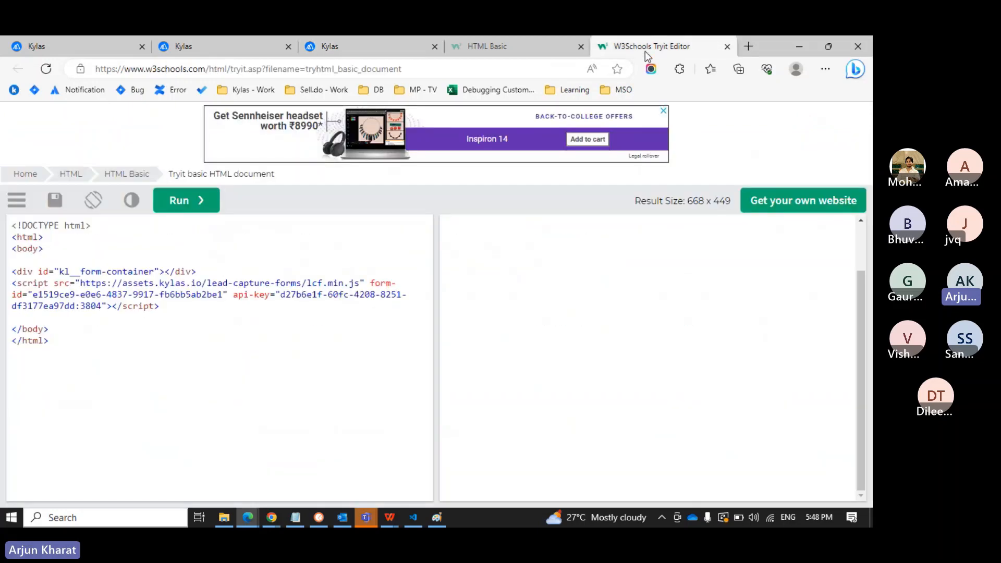
left_click(174, 203)
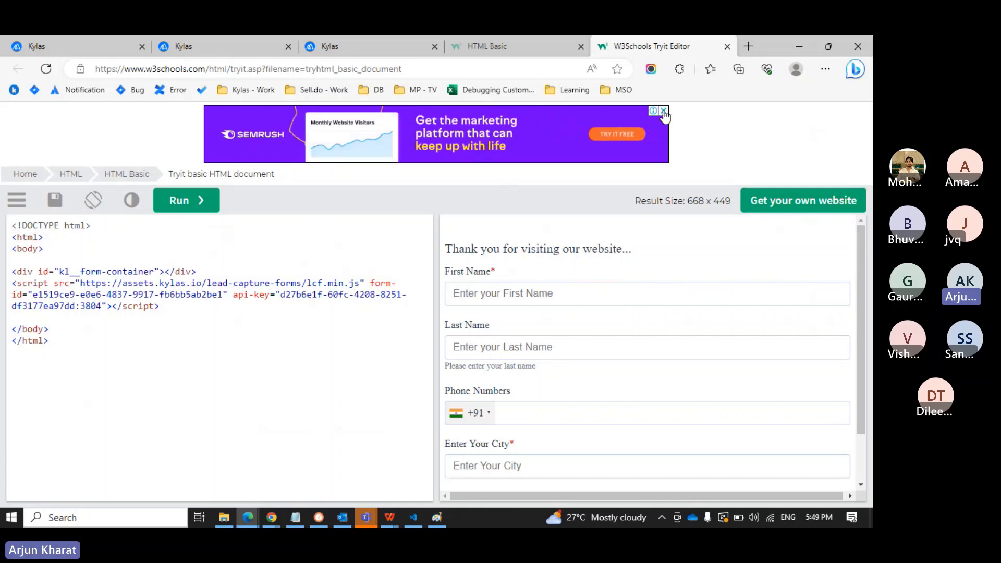
Enter the test lead's first and last name in the embedded form.
left_click(505, 292)
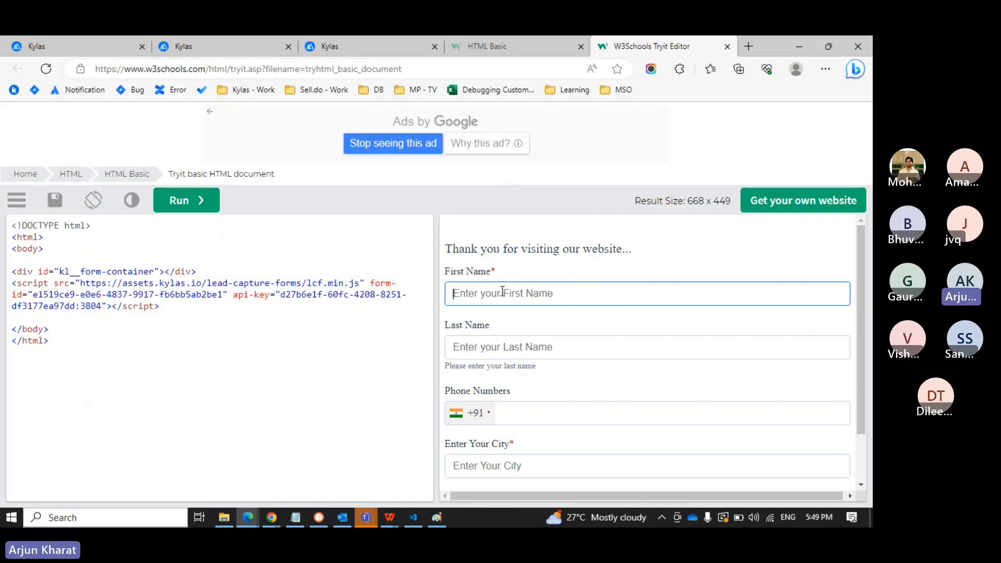
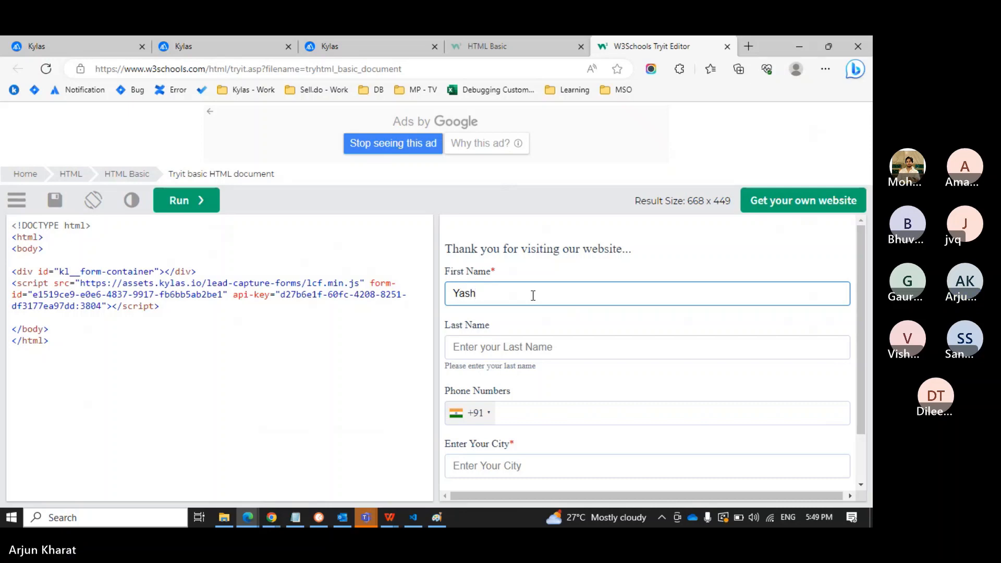
left_click(509, 347)
type("Va")
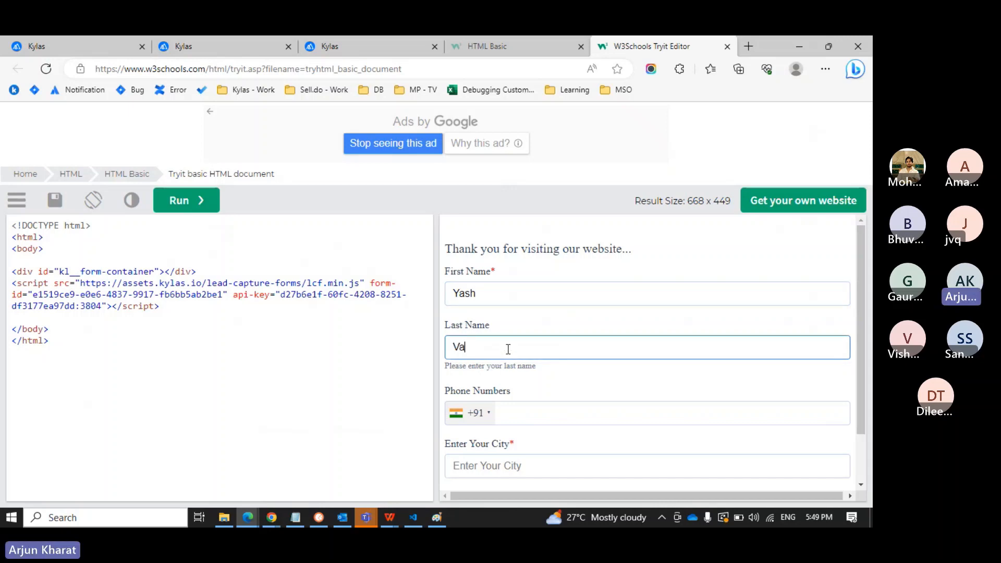
key("BackSpace")
key("BackSpace")
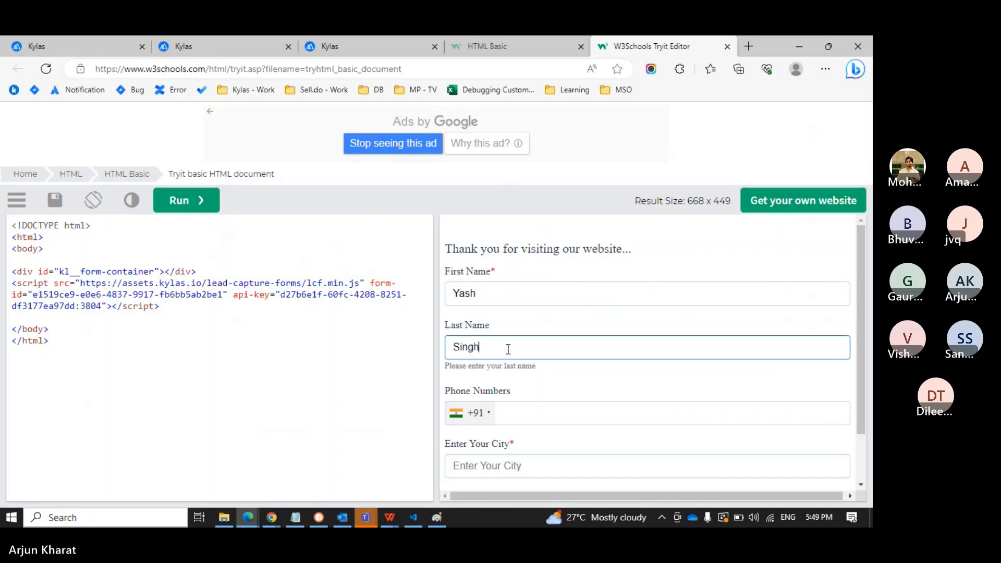
Add a phone number and the city Mumbai, then submit the lead form.
scroll(508, 351, "down", 1)
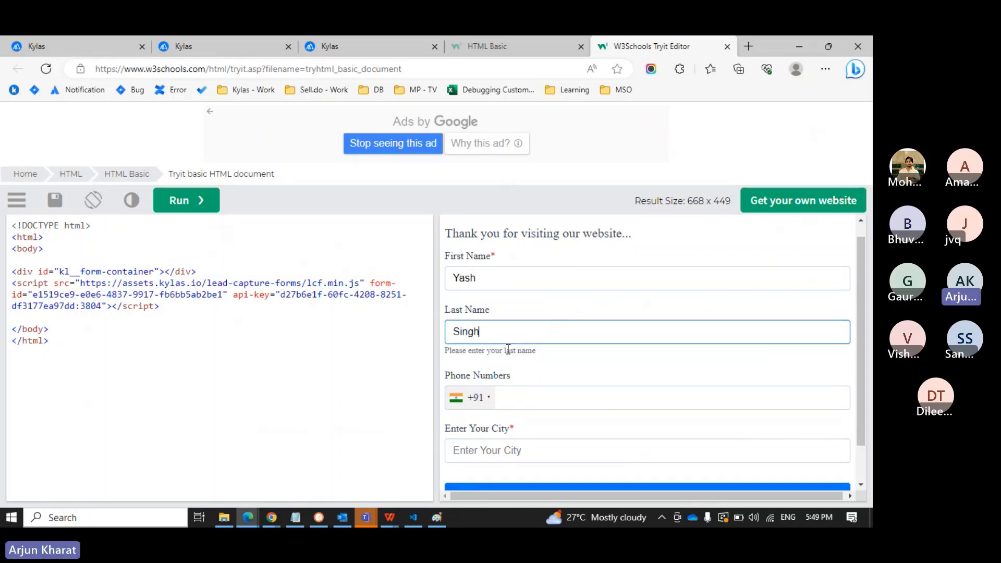
scroll(510, 326, "down", 3)
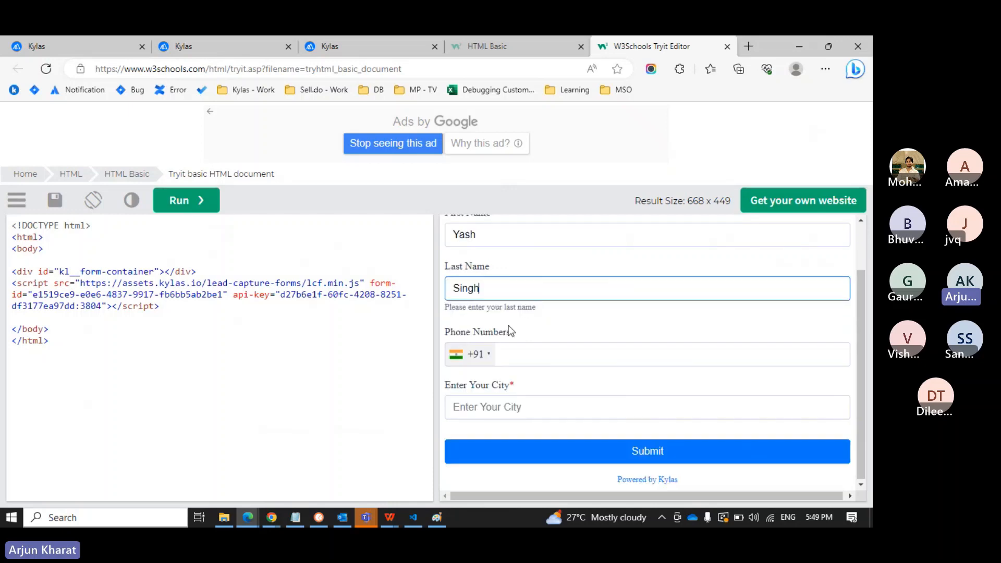
left_click(513, 349)
type("123456789")
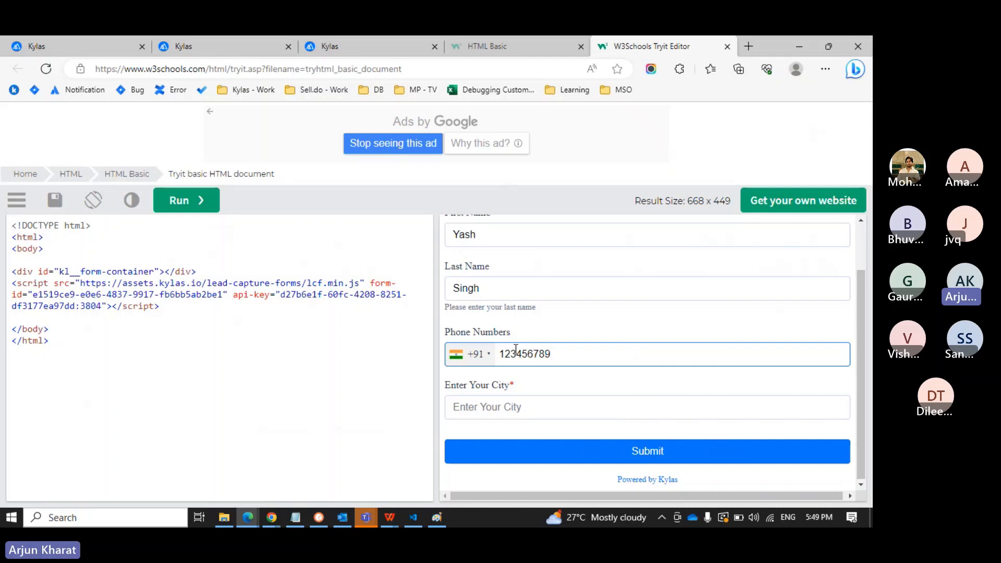
type("0")
left_click(495, 404)
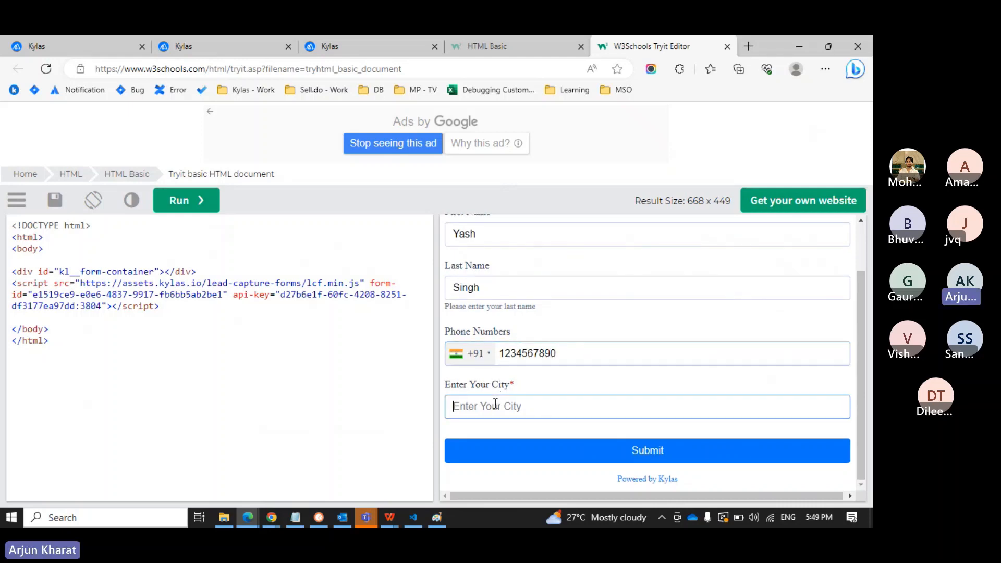
type("Mumbai")
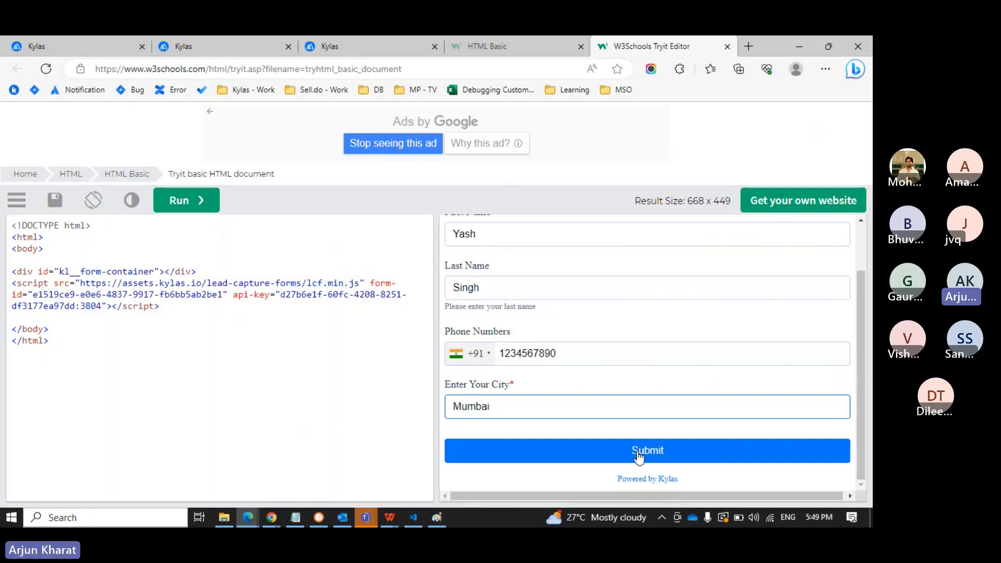
left_click(638, 455)
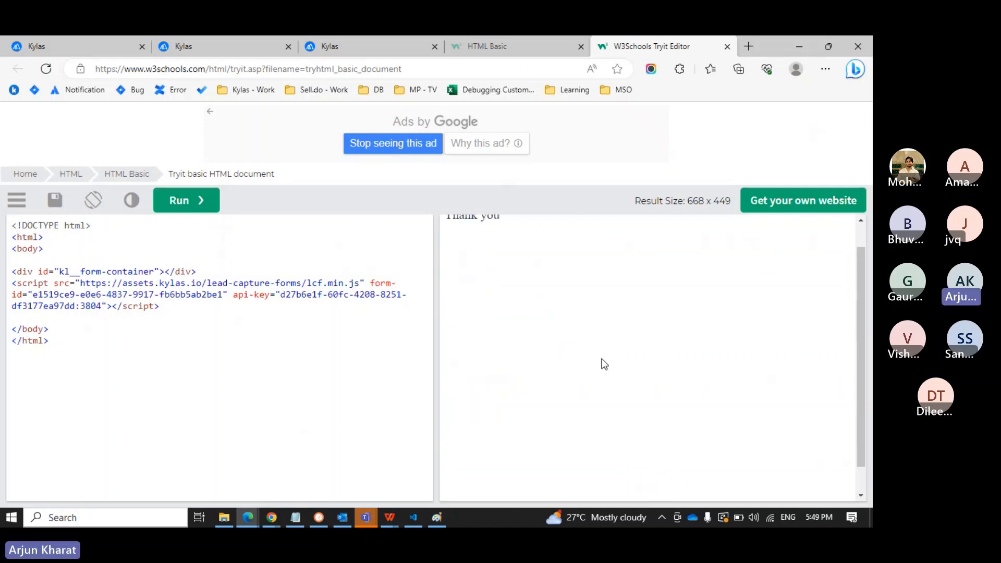
scroll(603, 363, "up", 1)
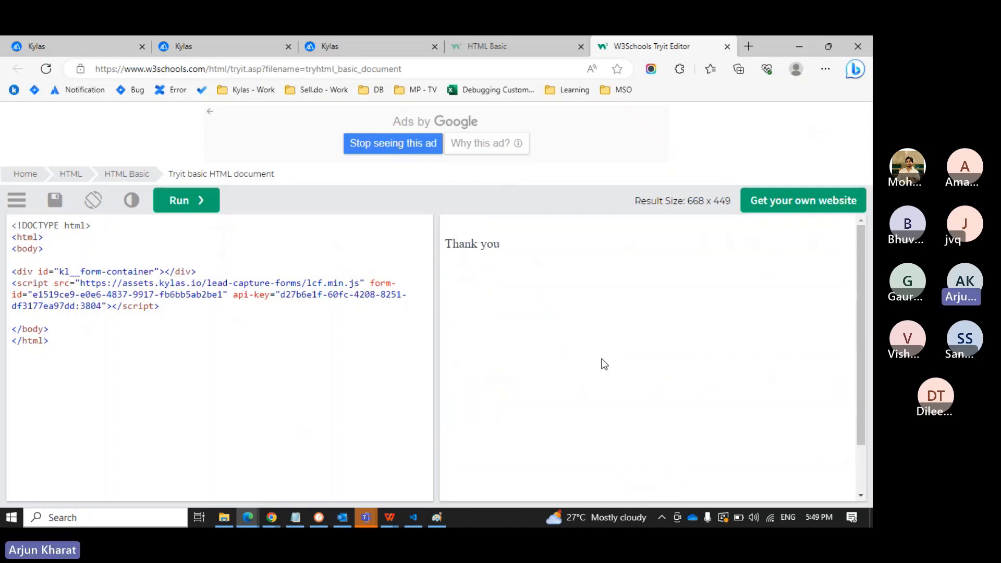
Refresh the Kylas All Leads list so it shows 201 leads with the Mumbai lead first.
left_click(363, 49)
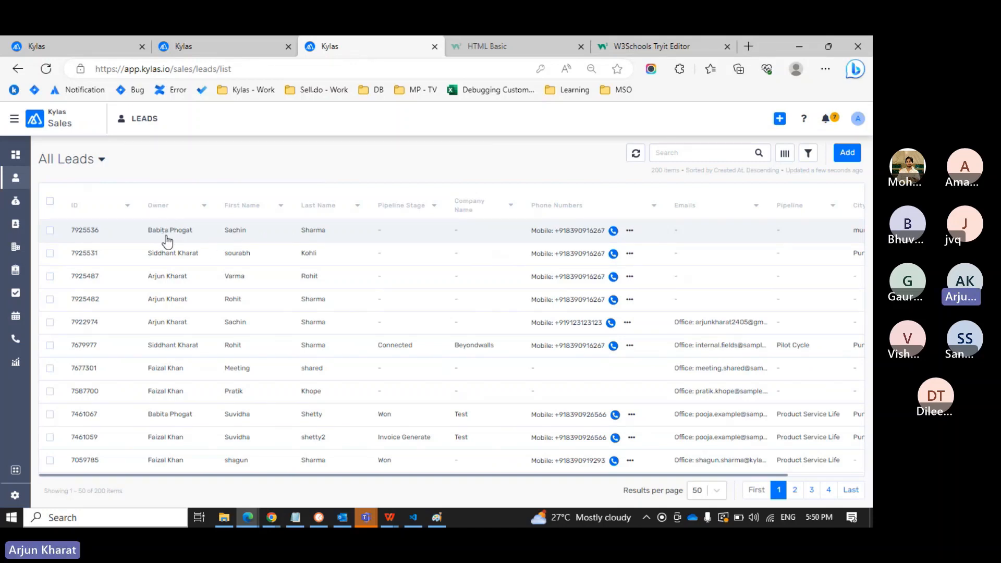
left_click(636, 154)
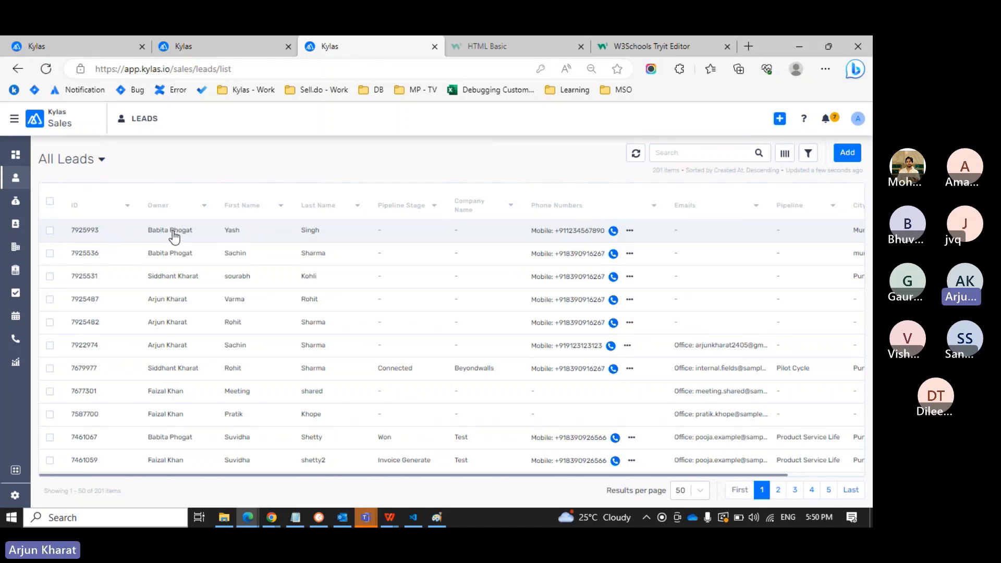
Rerun the Tryit form and enter the second test lead's first and last name.
left_click(661, 47)
left_click(182, 204)
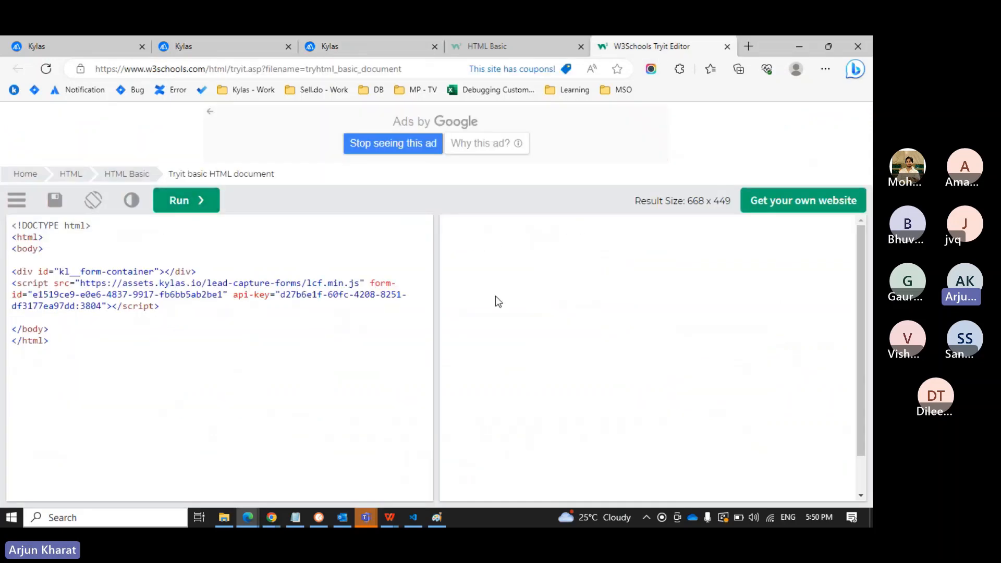
left_click(497, 293)
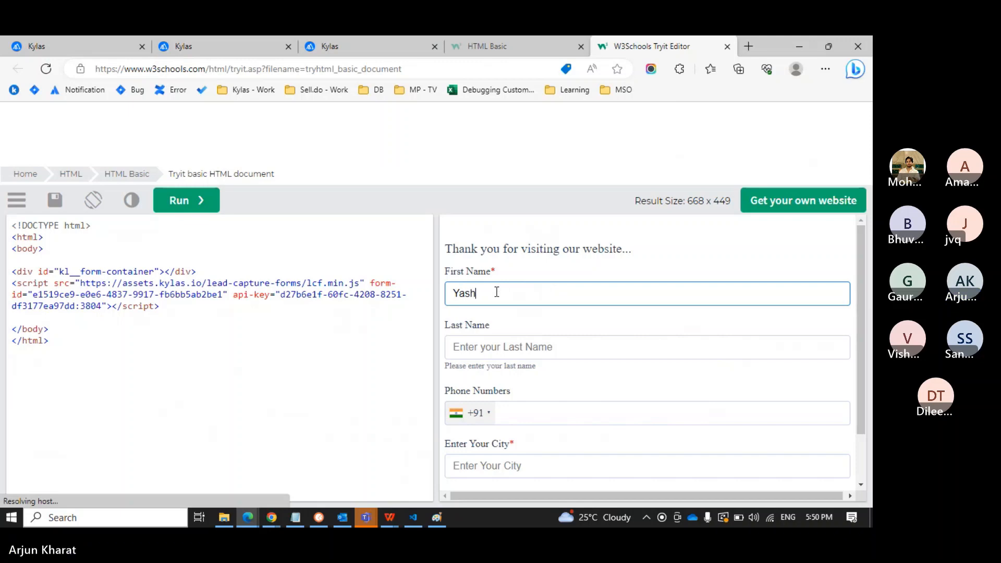
key("Tab")
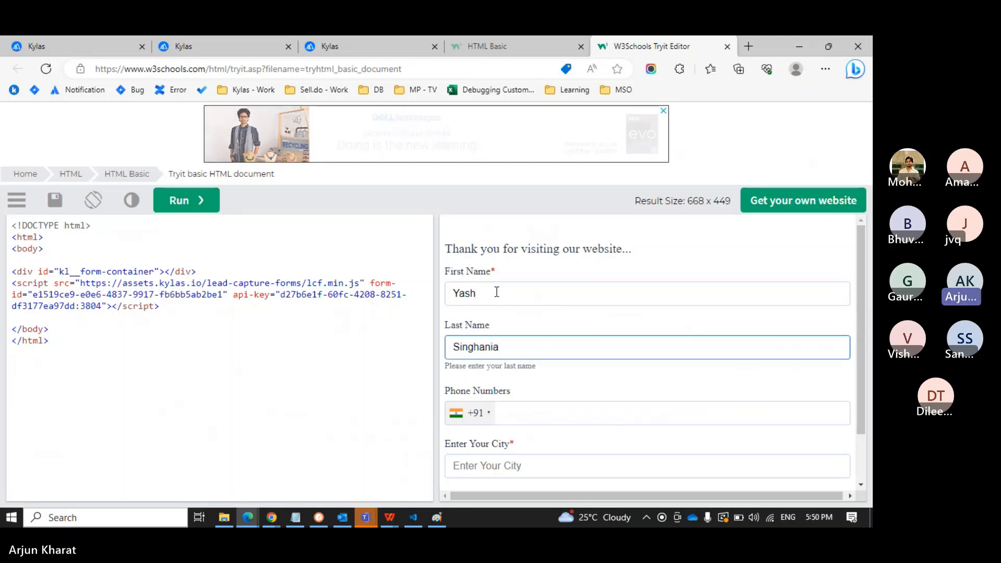
Enter the lead's phone number and city Pune, then submit the form.
left_click(519, 414)
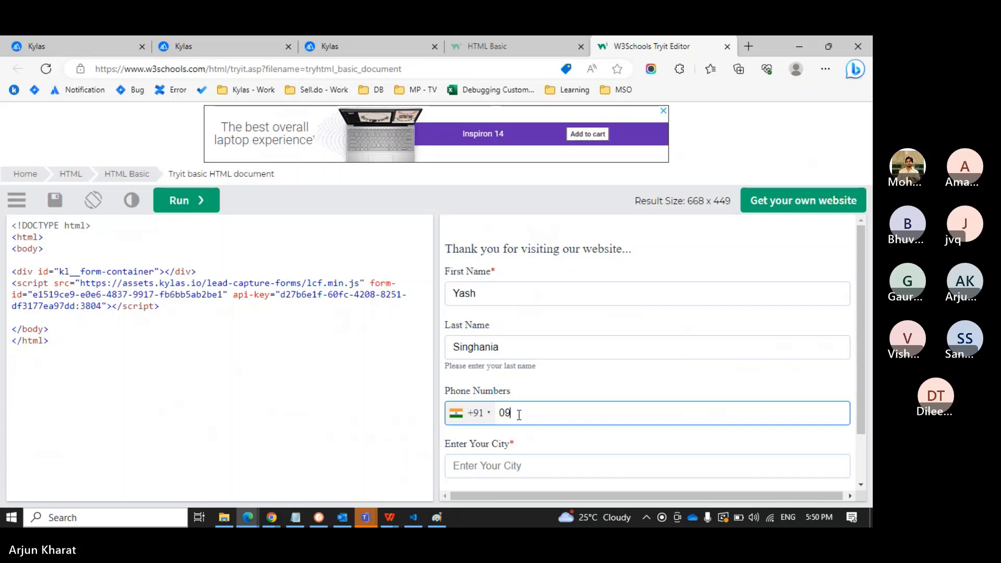
key("BackSpace")
key("BackSpace")
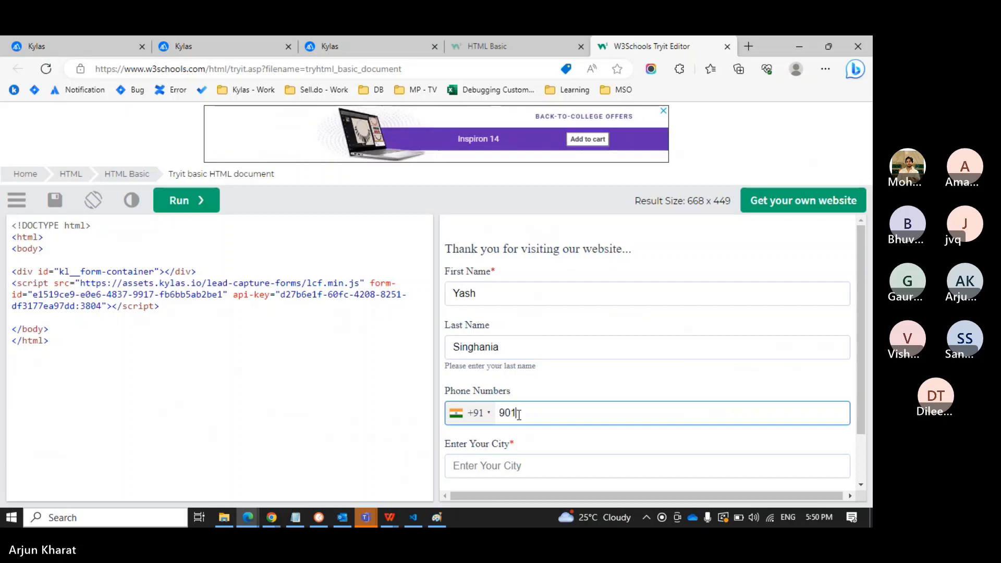
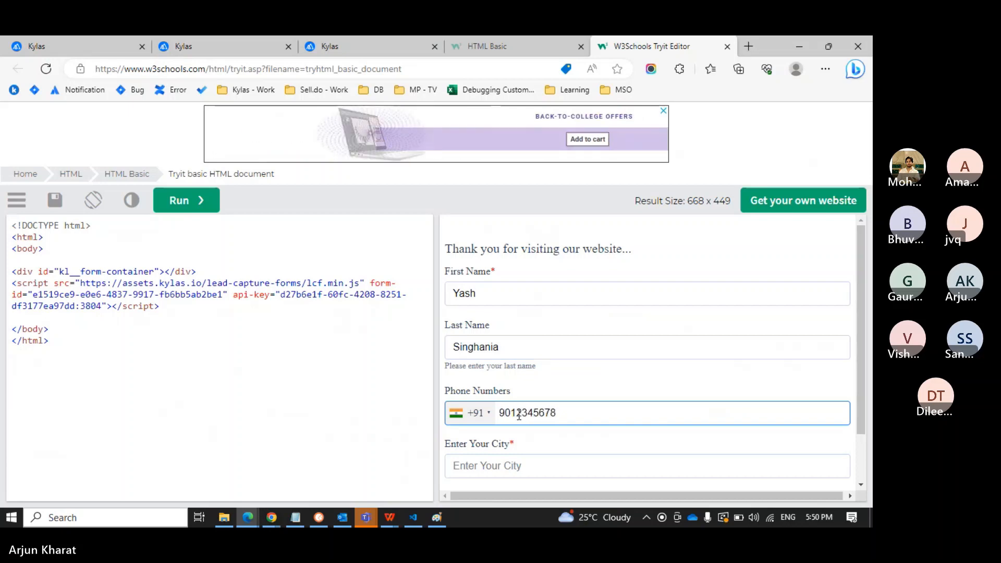
scroll(519, 415, "down", 1)
left_click(519, 414)
type("Pune")
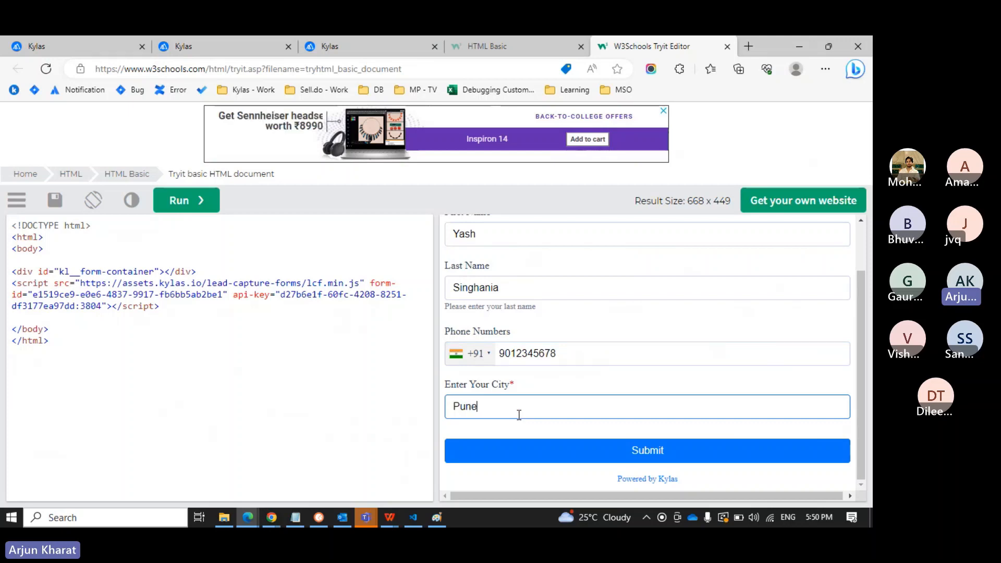
left_click(612, 451)
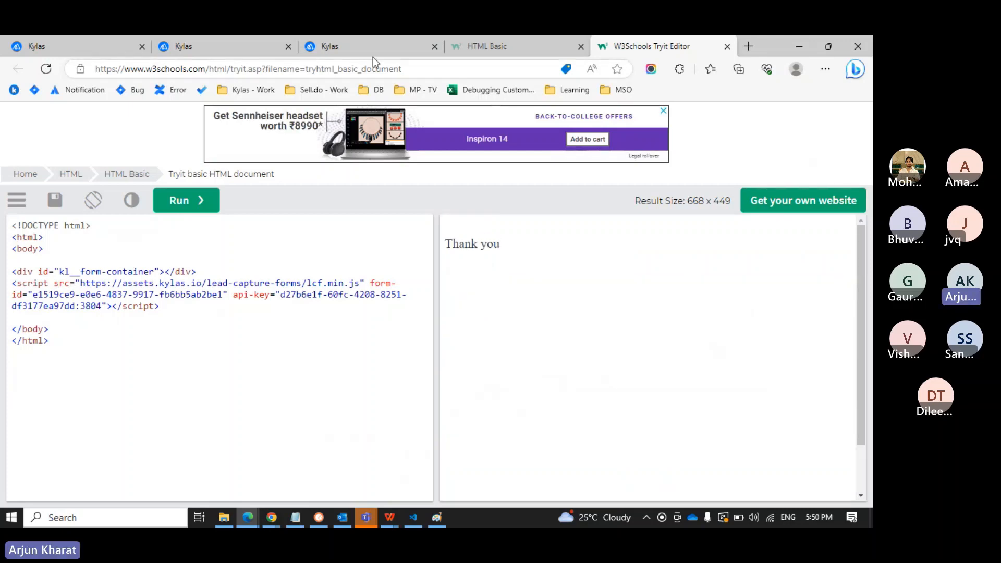
Refresh the Kylas leads list and open the newly created Pune lead.
left_click(362, 48)
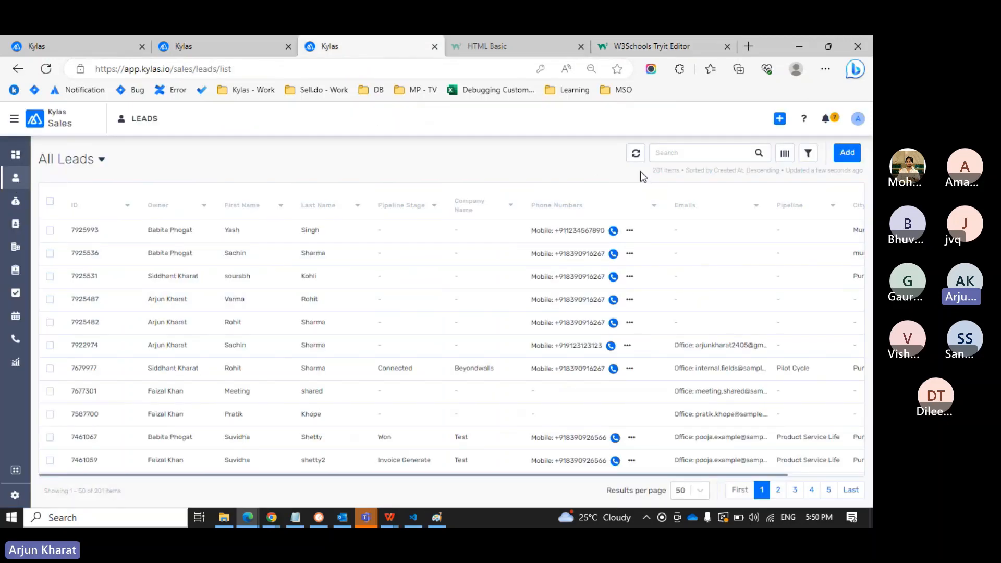
left_click(637, 158)
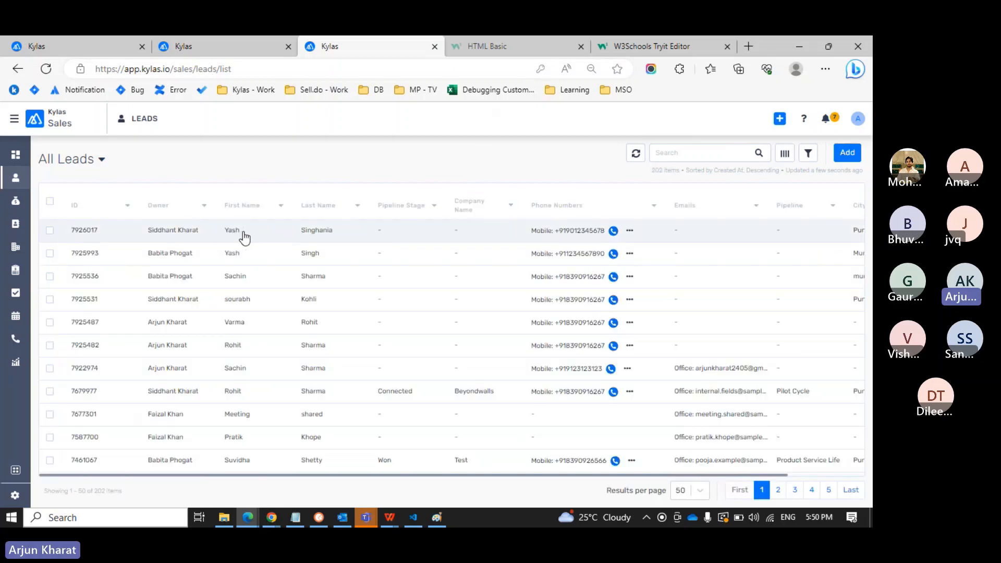
left_click(185, 238)
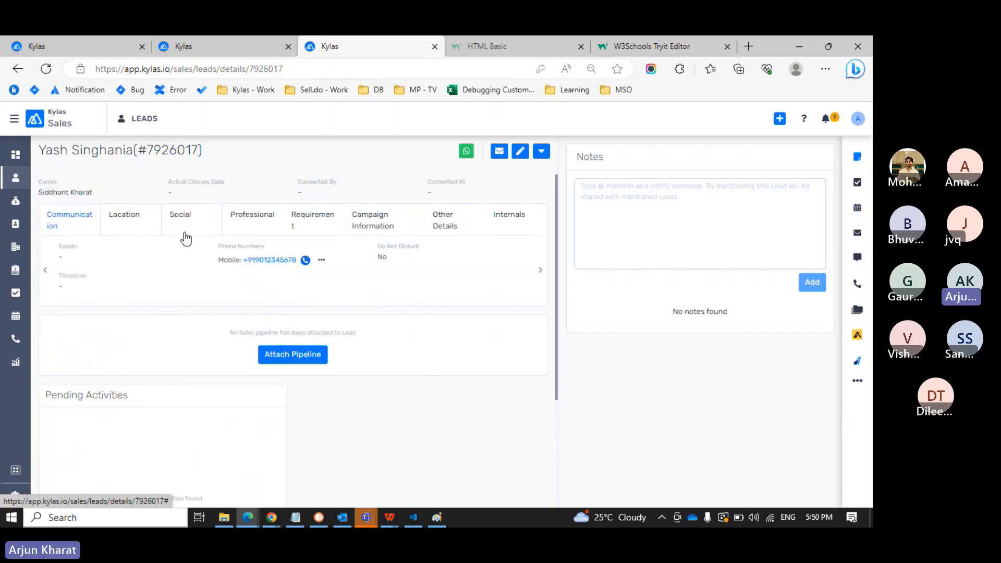
Expand the lead's History and point out the lead creation entry.
scroll(184, 238, "down", 3)
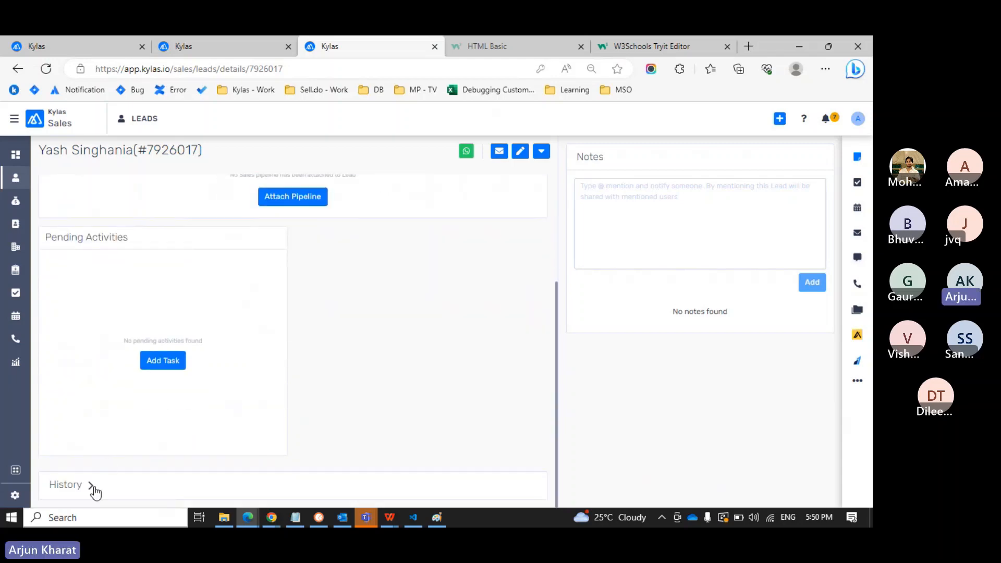
left_click(92, 487)
scroll(281, 434, "down", 4)
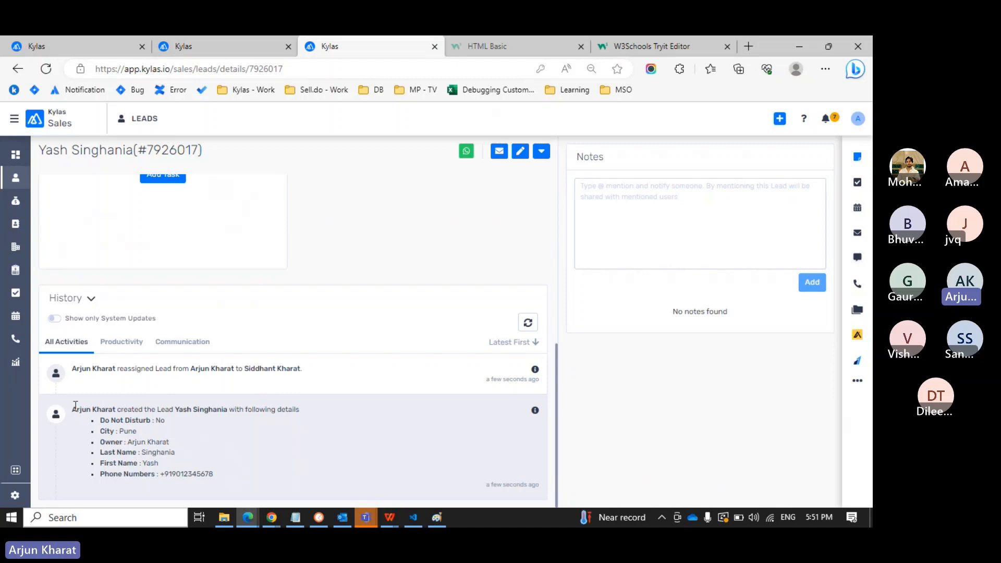
left_click_drag(76, 407, 196, 409)
left_click(196, 408)
left_click_drag(73, 409, 179, 410)
left_click(177, 409)
double_click(128, 431)
left_click(123, 434)
left_click(217, 52)
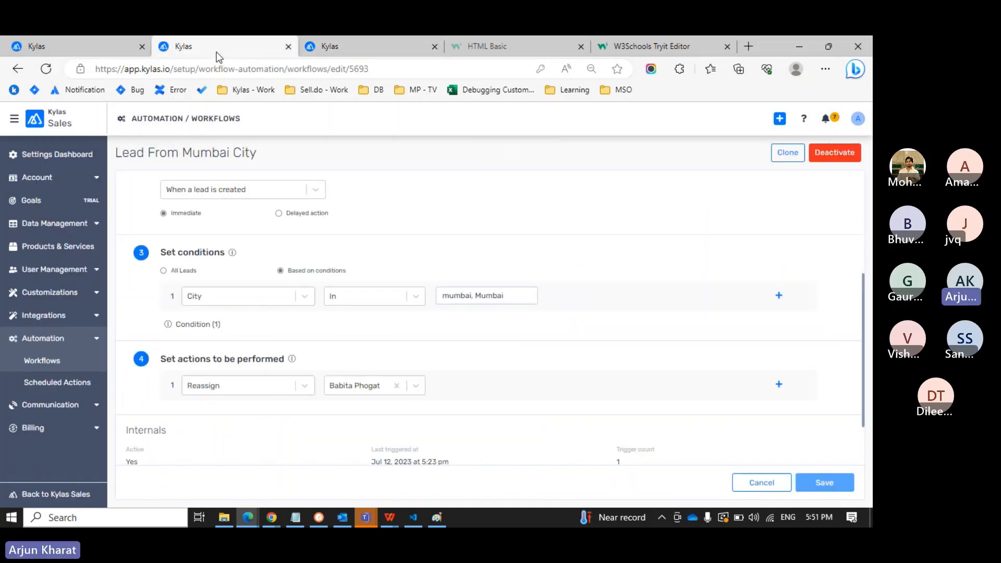
left_click(80, 68)
left_click(81, 52)
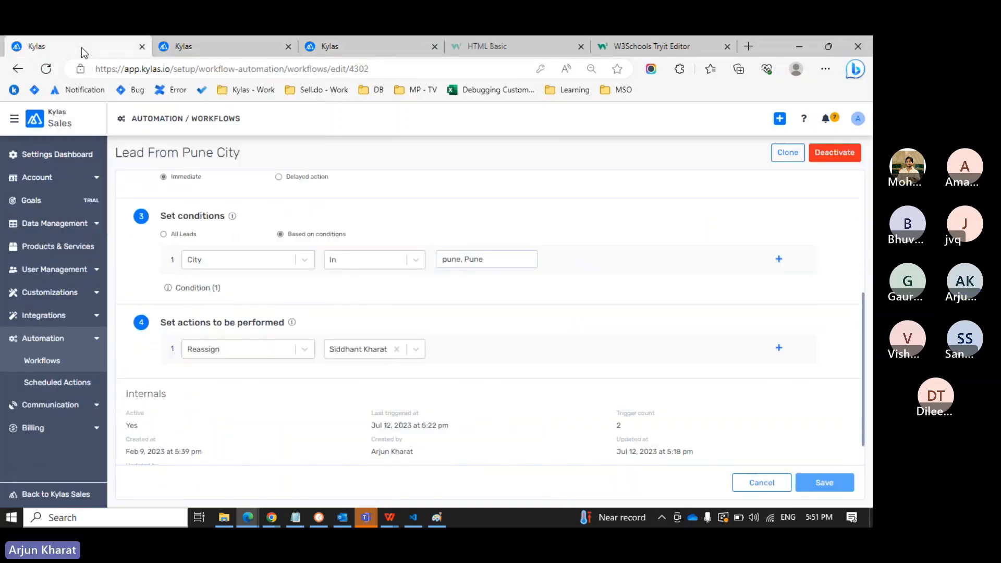
scroll(312, 295, "up", 1)
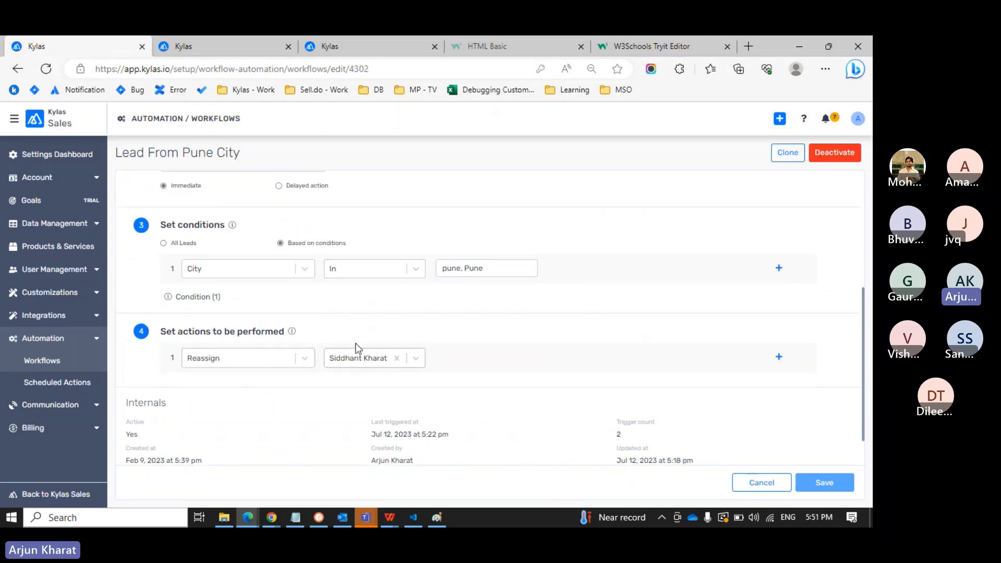
left_click(349, 52)
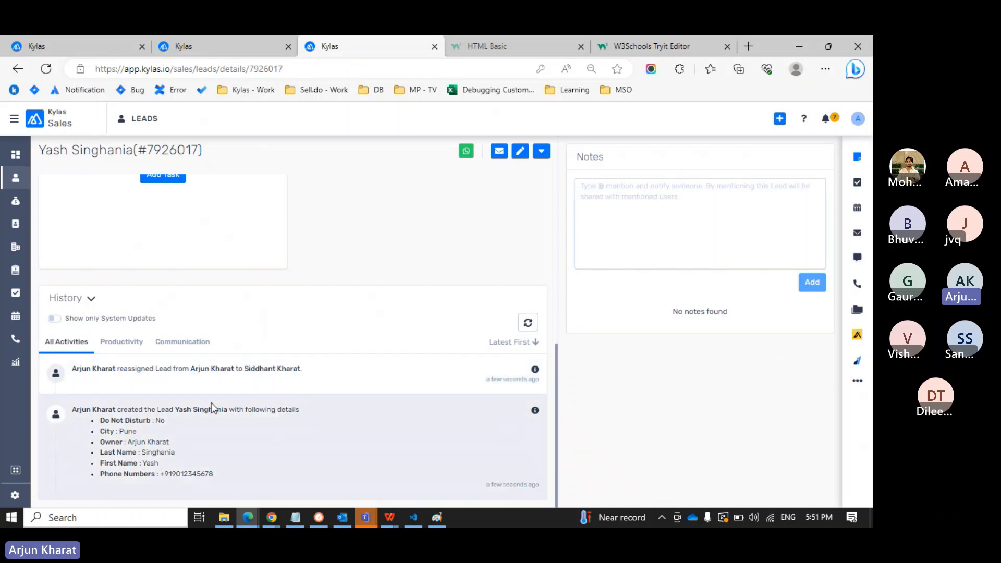
Highlight in the lead's history who made the reassignment.
left_click_drag(74, 368, 118, 369)
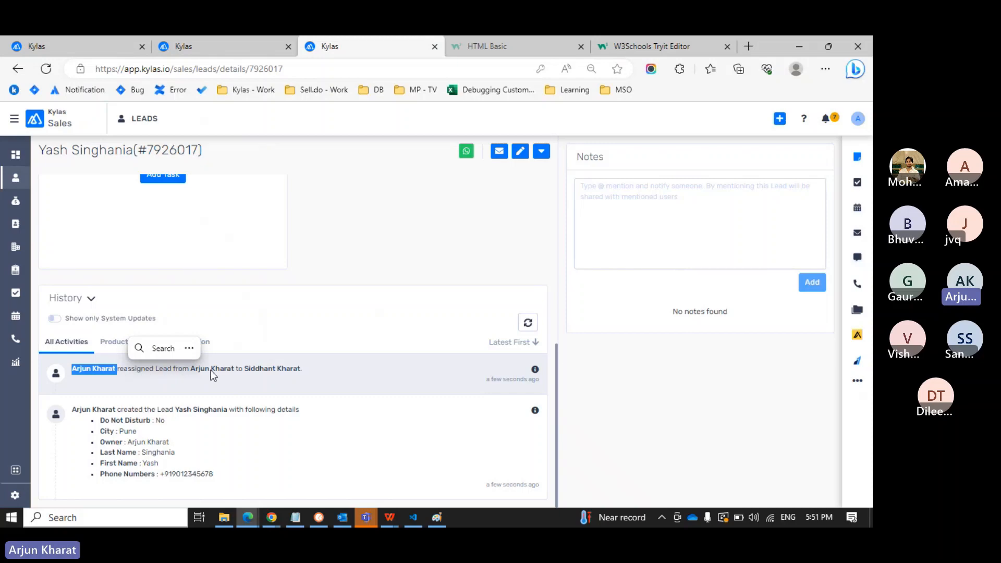
left_click(263, 368)
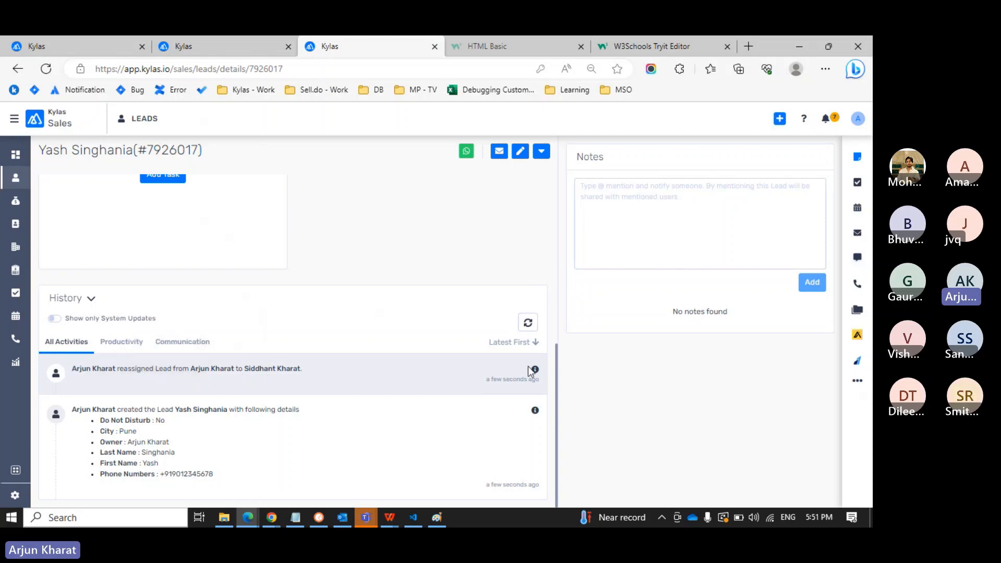
mouse_move(534, 370)
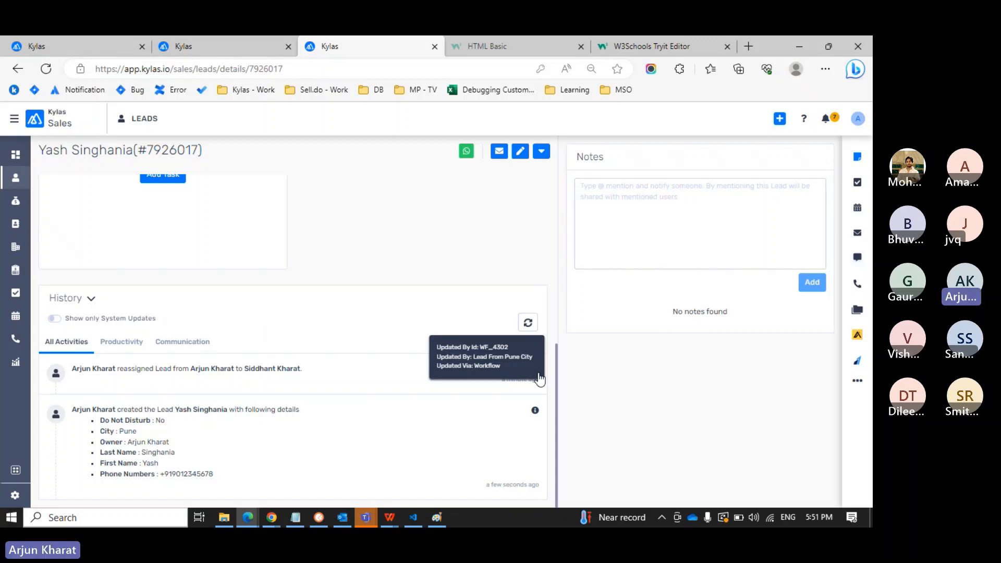
scroll(539, 379, "up", 5)
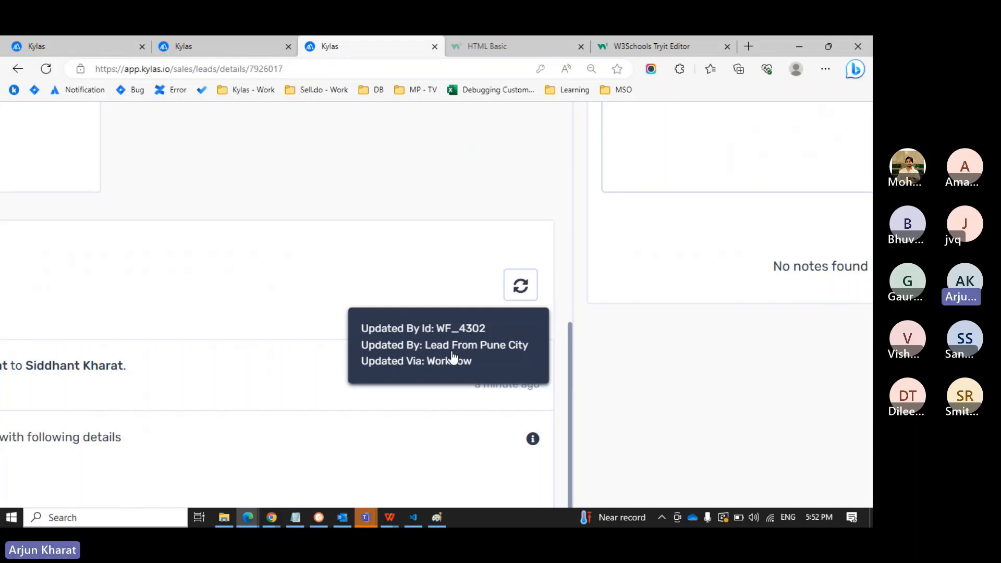
Open the Lead From Pune City workflow and point out its title and ID 4302.
left_click(106, 53)
scroll(186, 245, "up", 4)
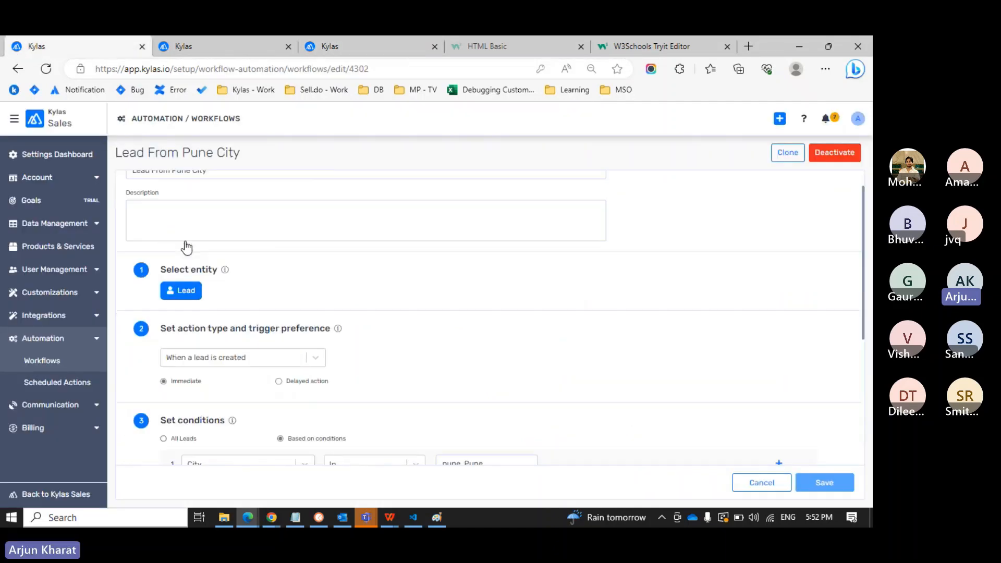
left_click_drag(115, 153, 245, 156)
left_click(242, 159)
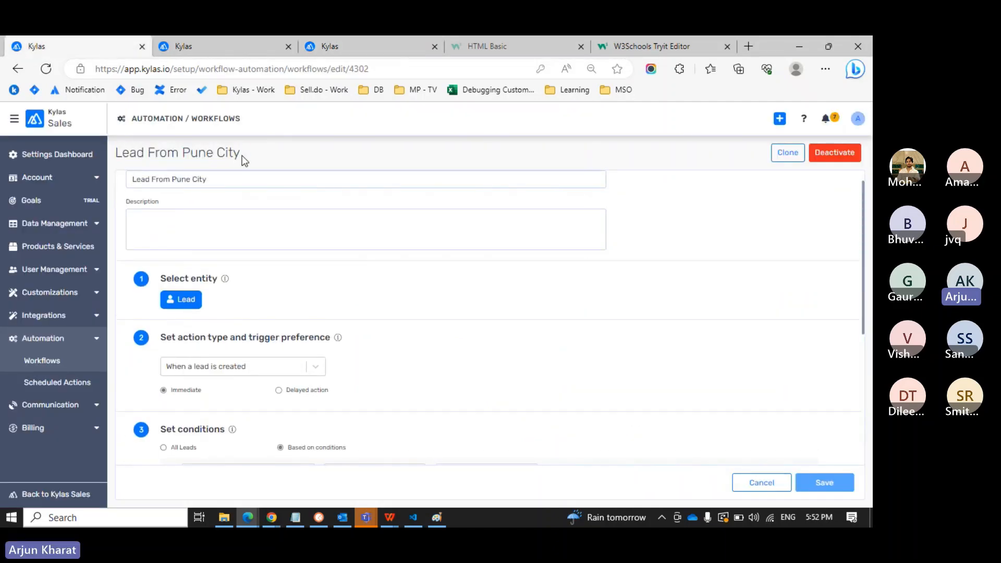
left_click_drag(383, 68, 348, 69)
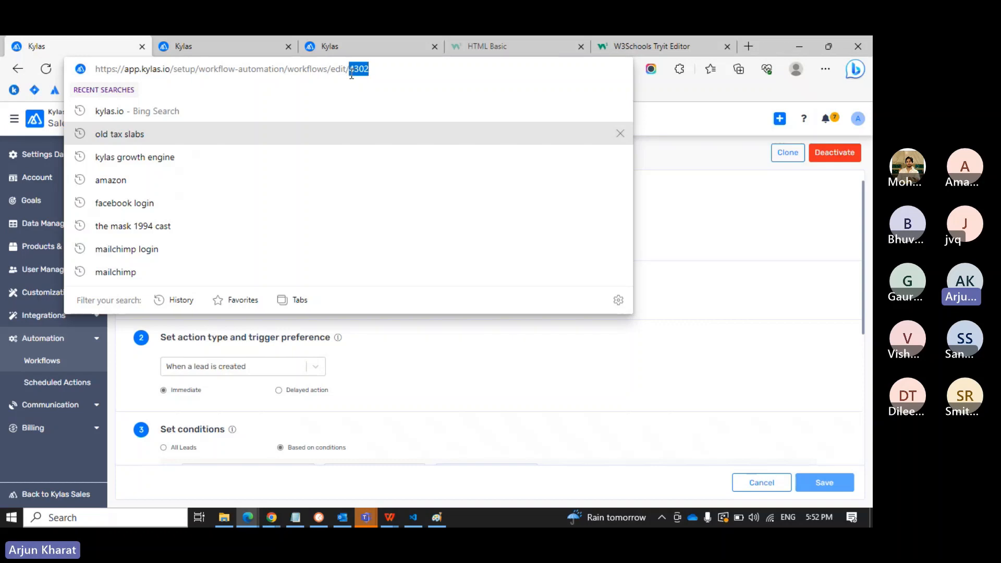
key("Escape")
left_click(461, 131)
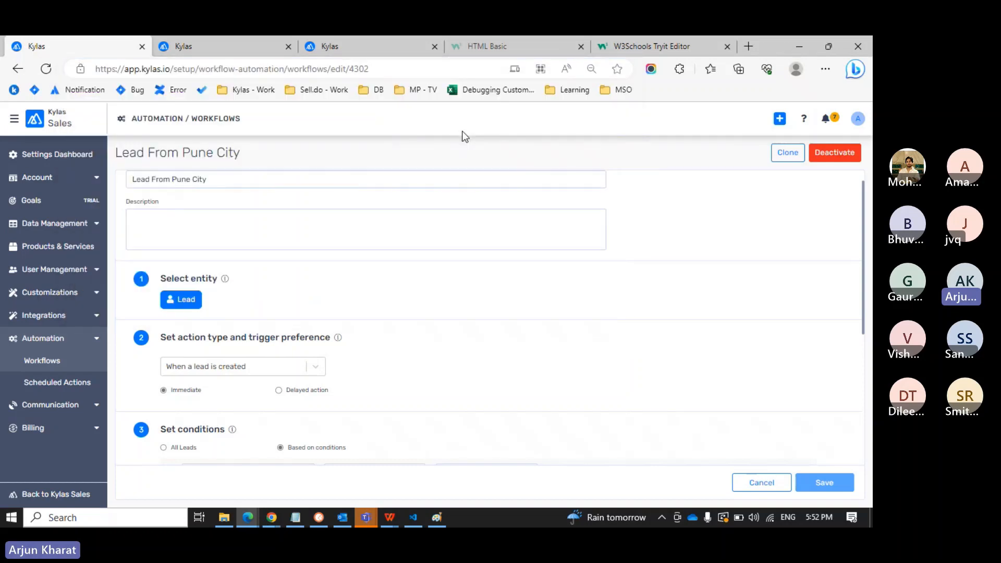
Glance back at the lead details, then return to the Pune City workflow.
key("ctrl+Tab")
key("ctrl+Tab")
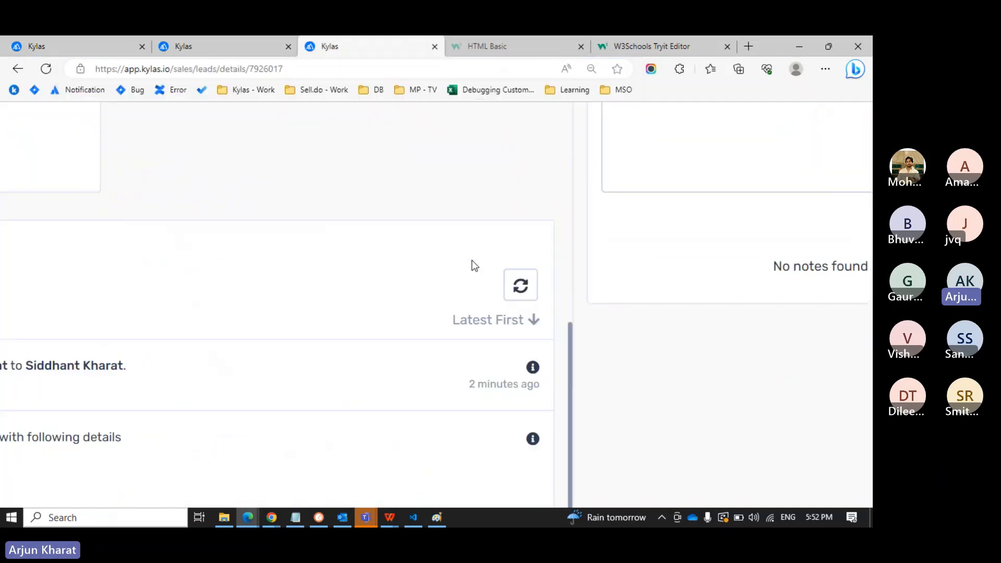
scroll(471, 262, "up", 10)
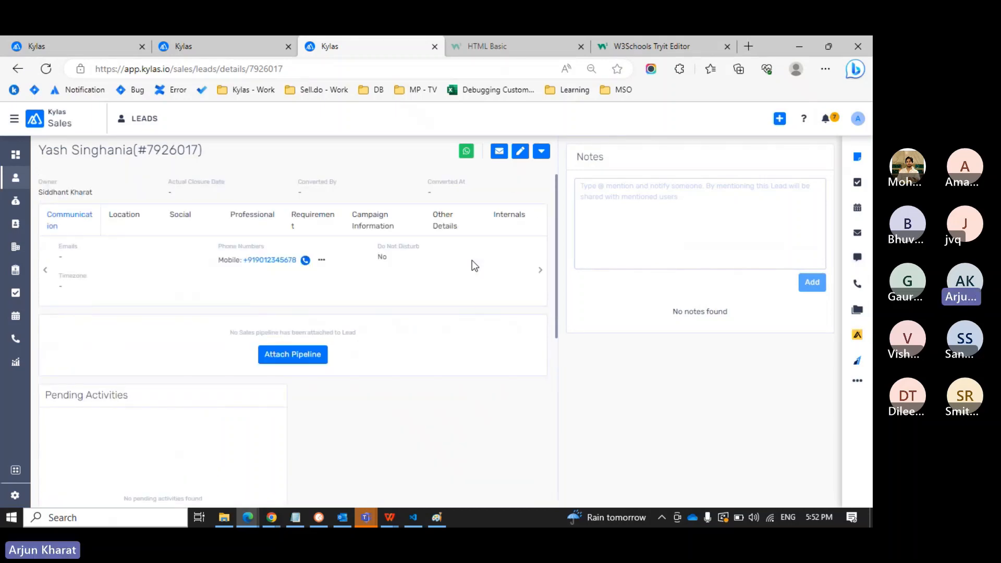
left_click(96, 49)
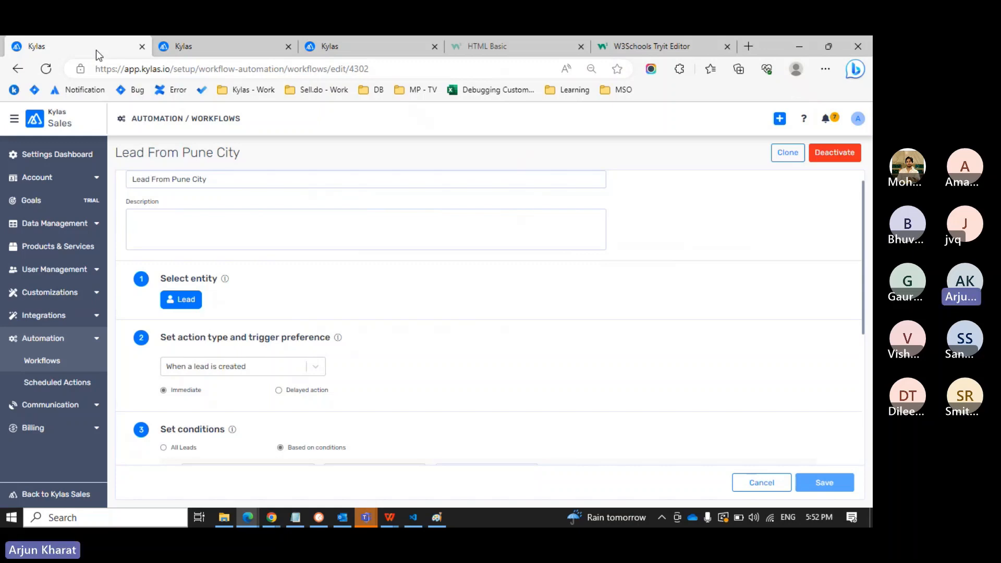
Create a new Lead workflow triggered When a lead is created, set as Delayed action.
left_click(52, 363)
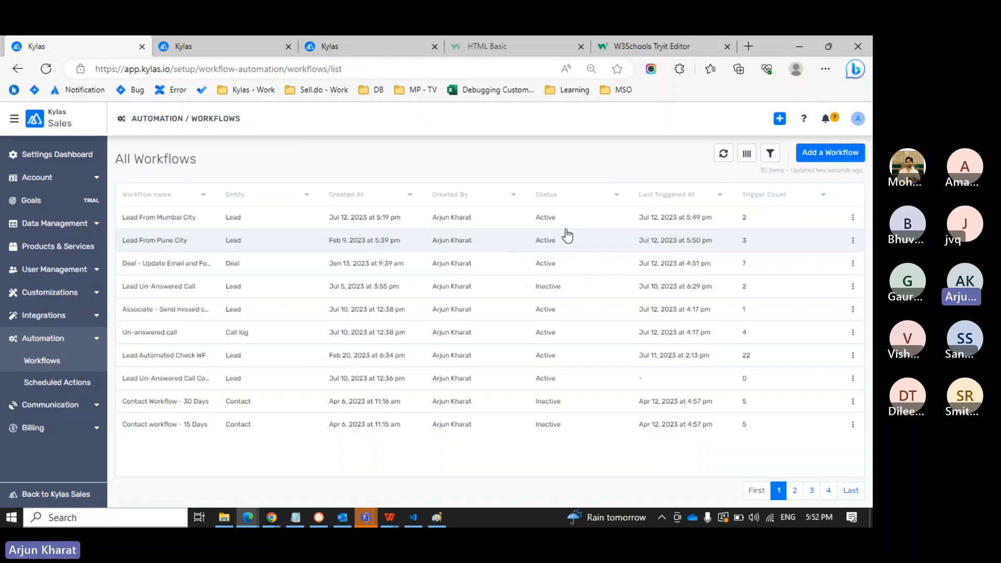
left_click(827, 154)
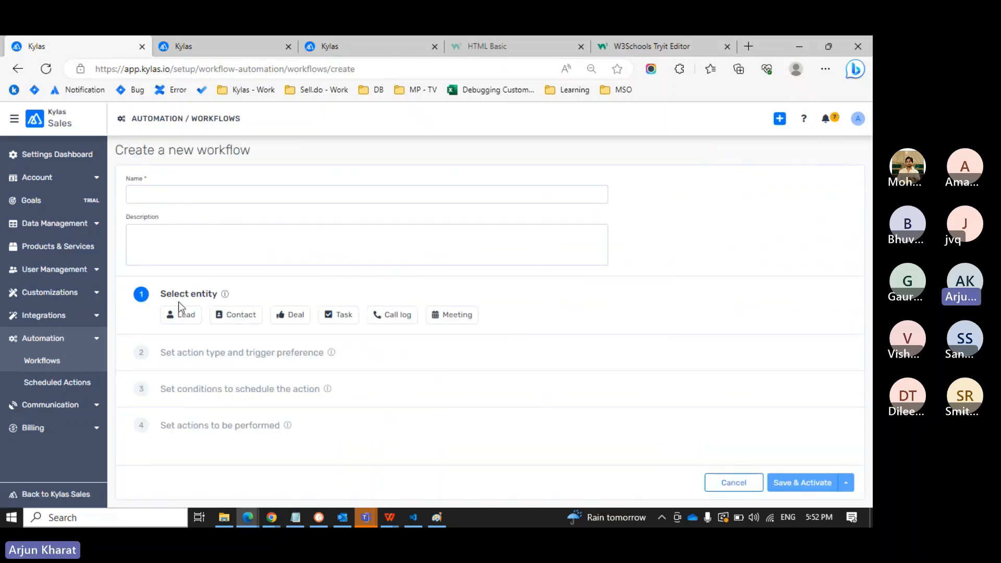
left_click(180, 318)
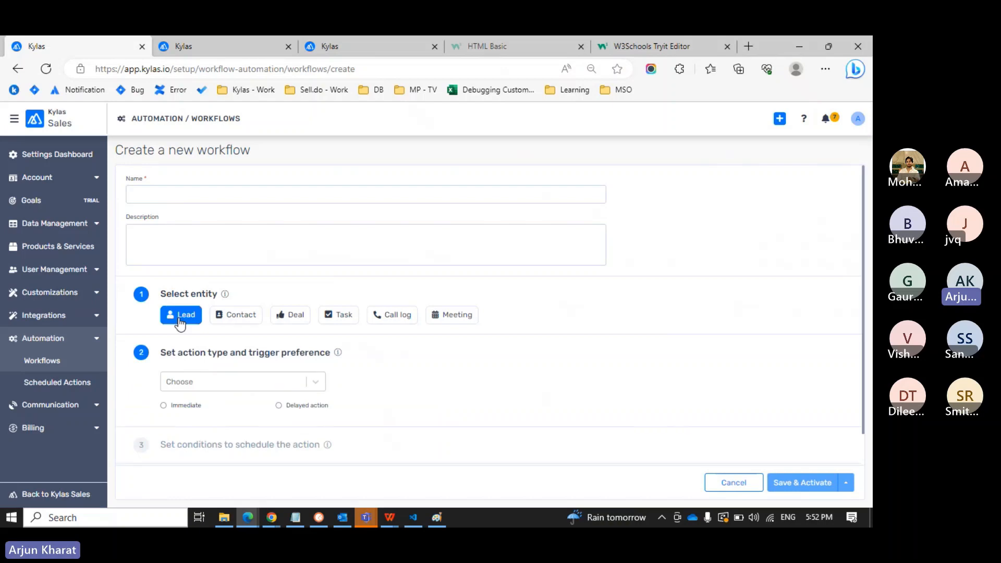
left_click(284, 382)
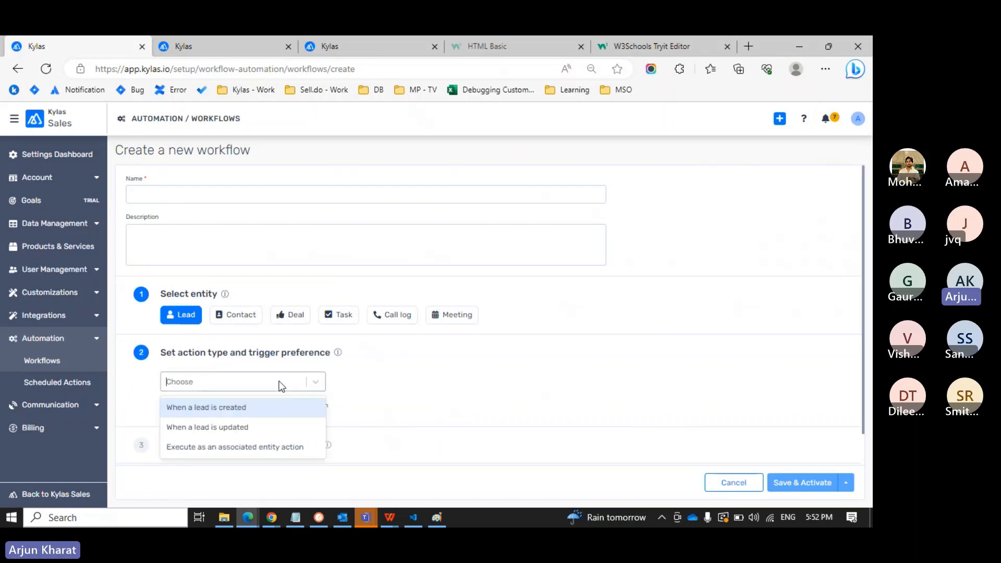
left_click(233, 402)
left_click(298, 410)
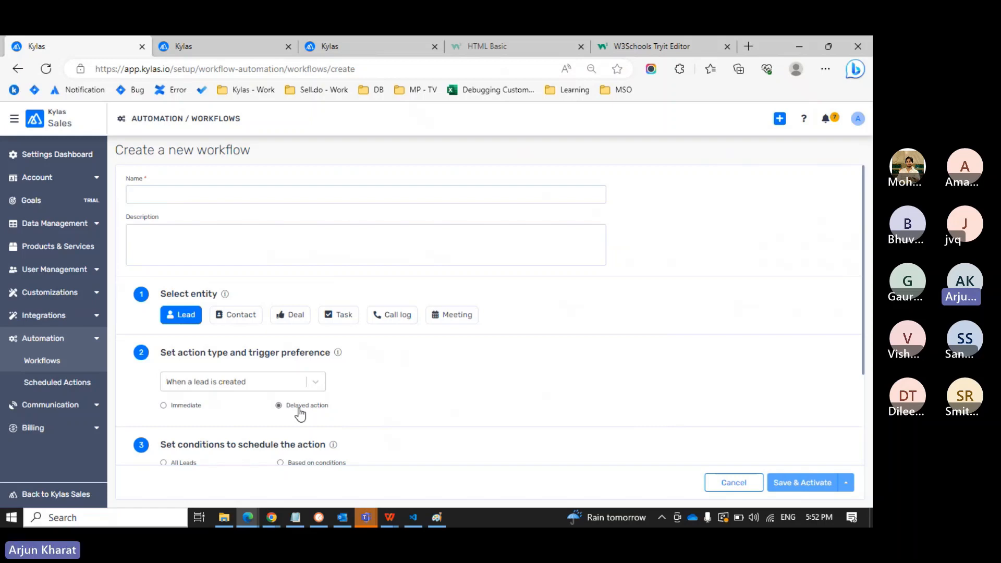
left_click(270, 382)
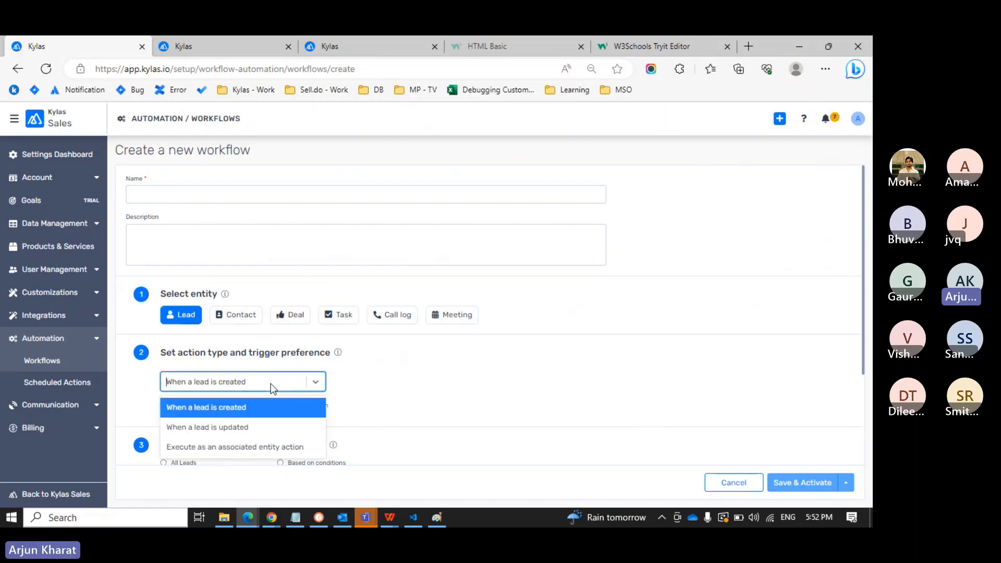
left_click(426, 386)
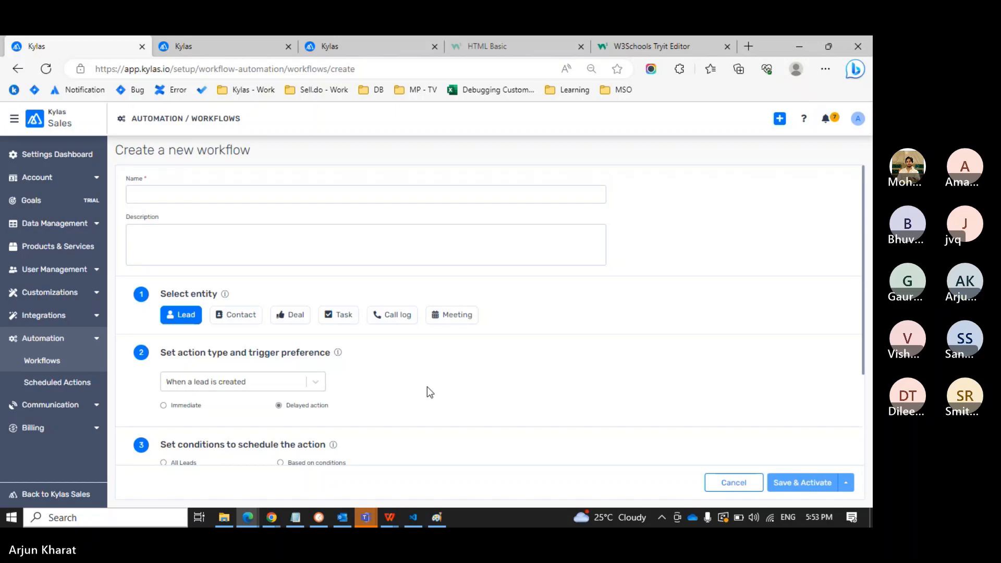
scroll(427, 387, "down", 2)
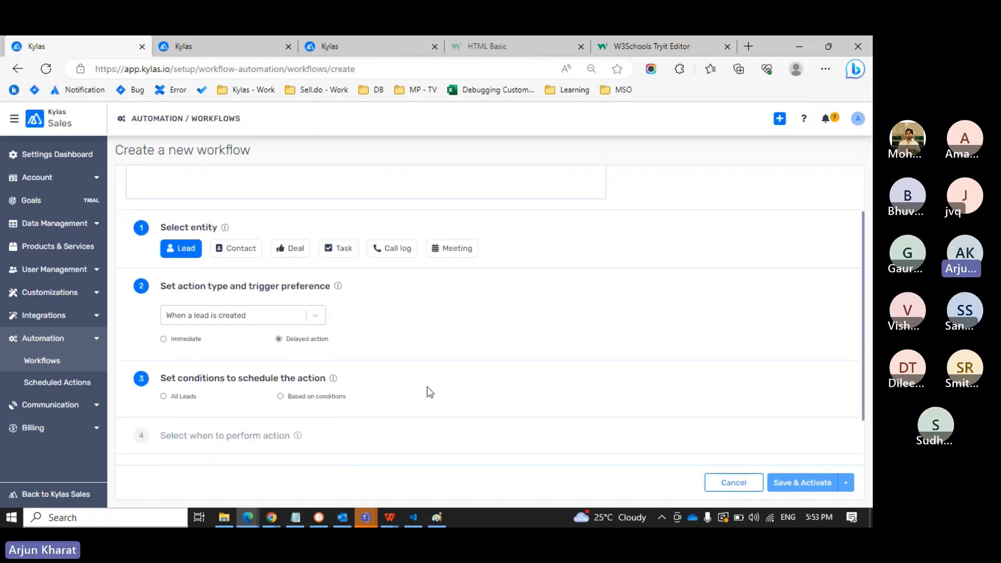
scroll(426, 387, "down", 1)
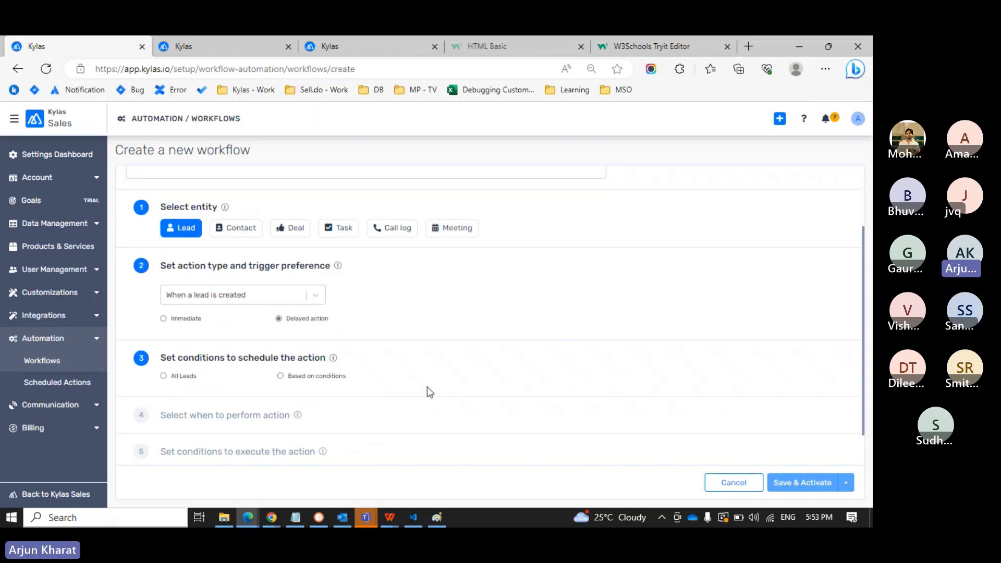
scroll(426, 392, "up", 1)
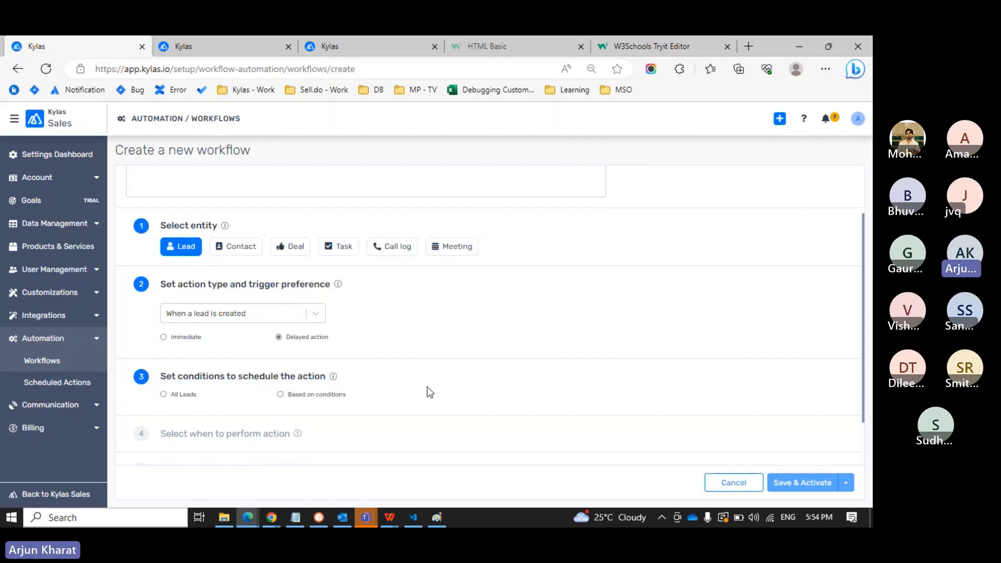
scroll(426, 387, "up", 2)
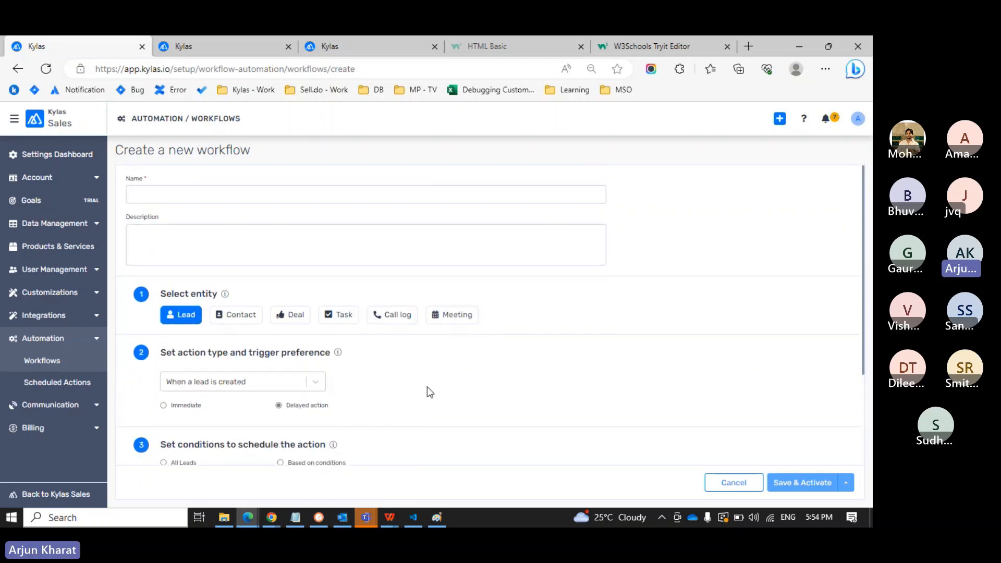
scroll(333, 239, "down", 1)
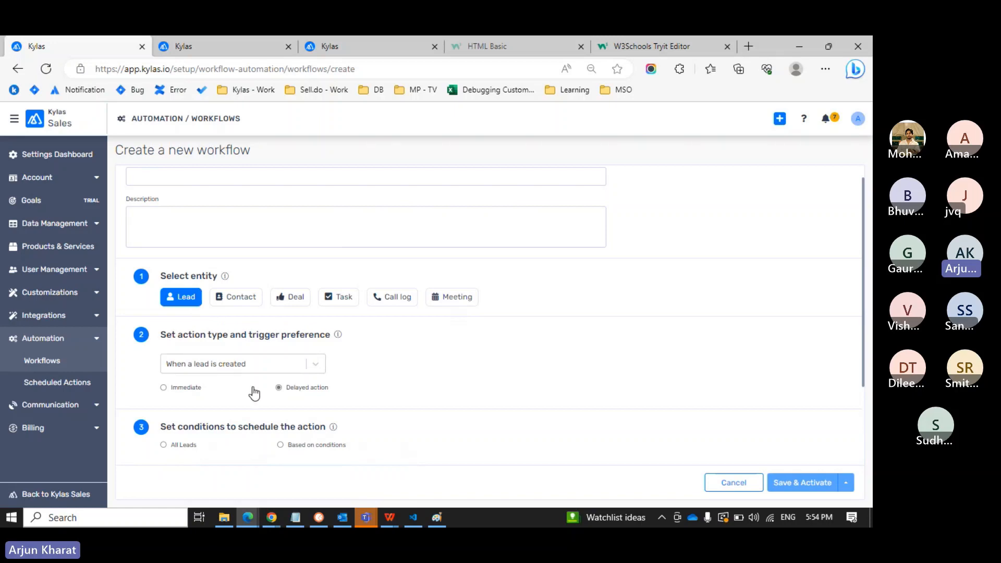
scroll(253, 392, "down", 1)
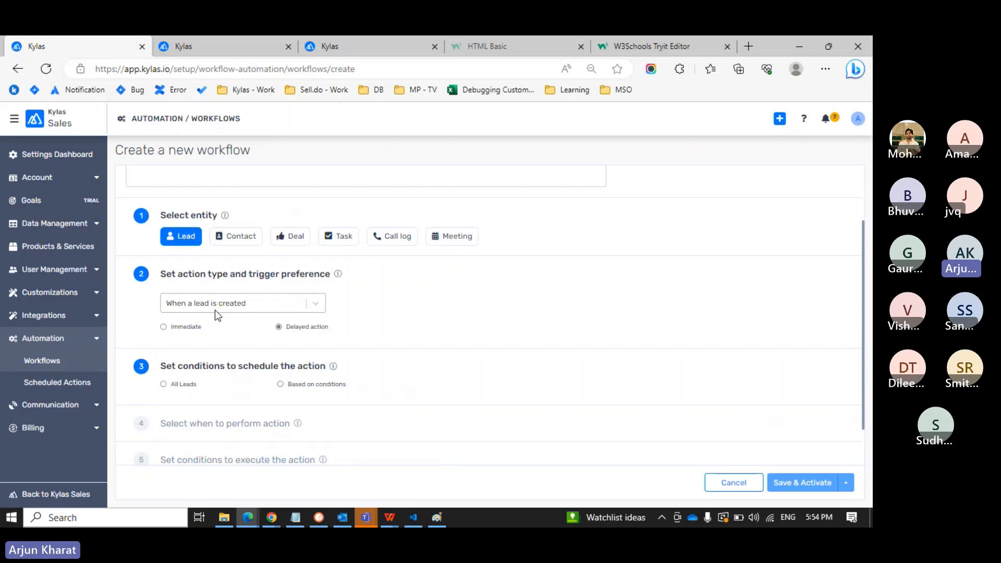
scroll(304, 335, "down", 1)
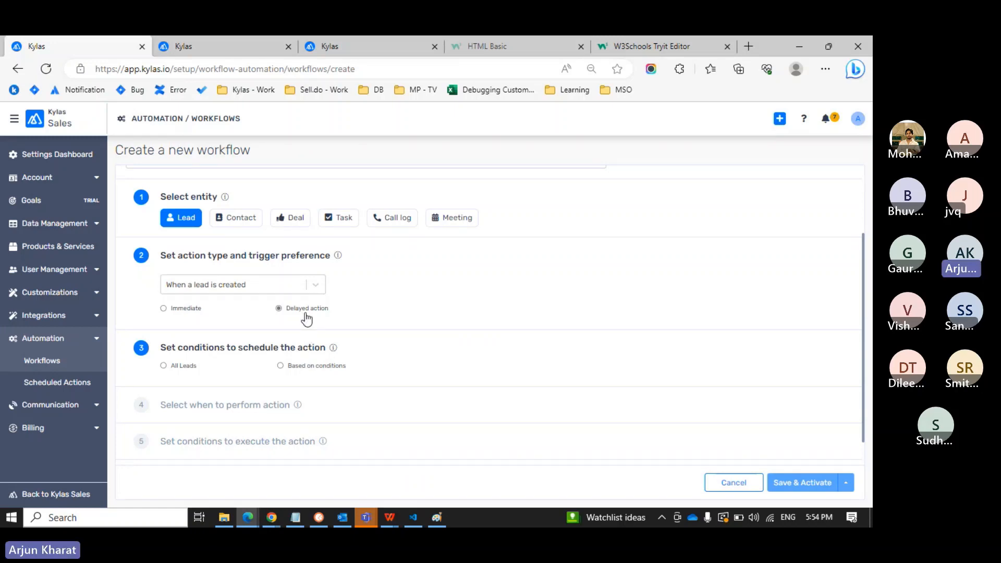
scroll(306, 318, "down", 1)
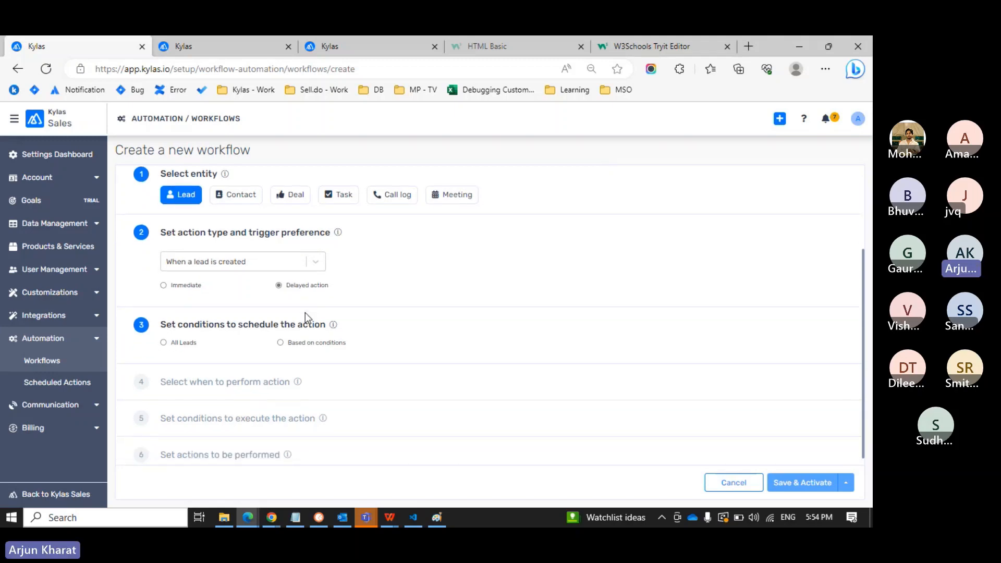
scroll(305, 313, "down", 1)
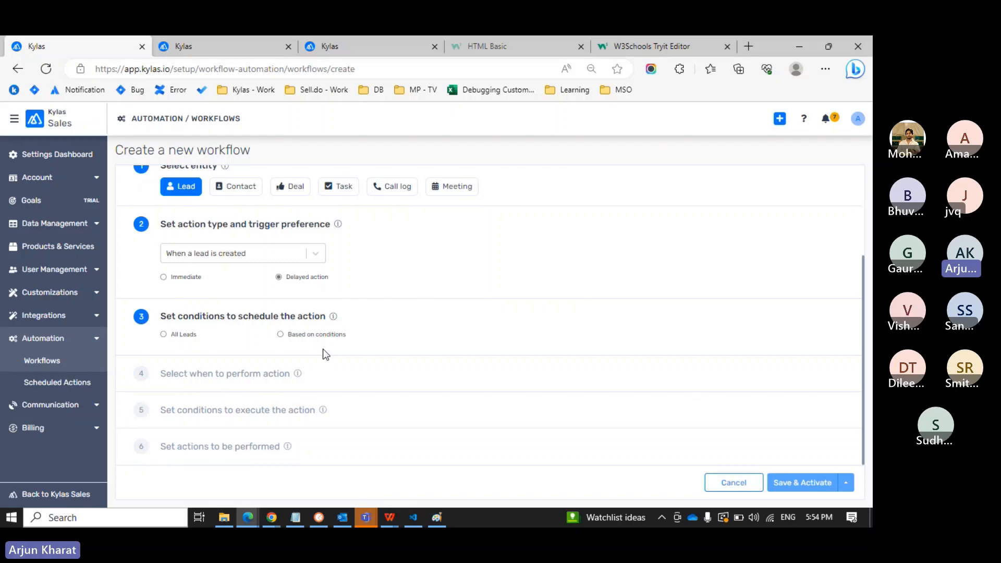
Choose Based on conditions for scheduling and pick Country as the condition field.
left_click(305, 337)
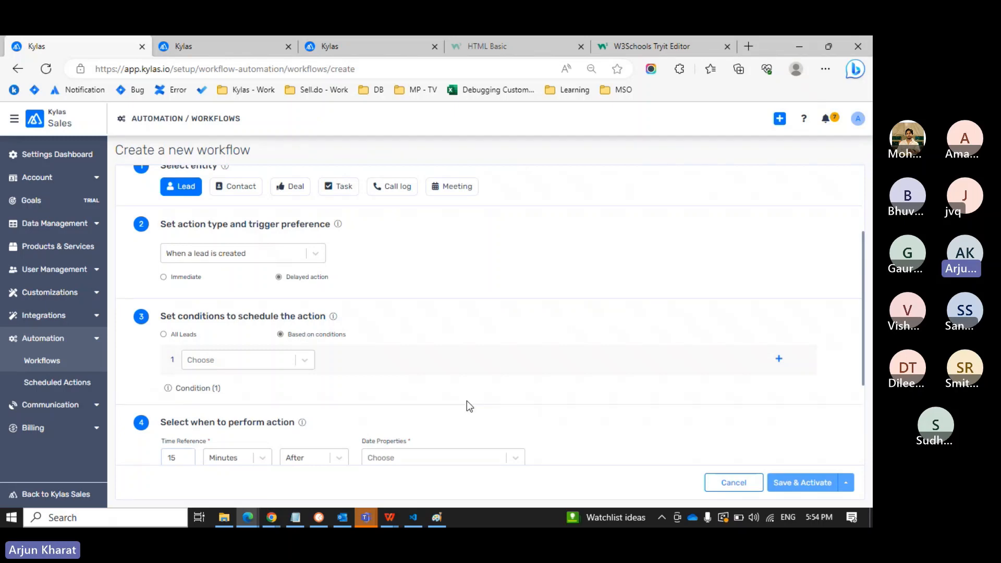
scroll(467, 402, "down", 1)
left_click(242, 307)
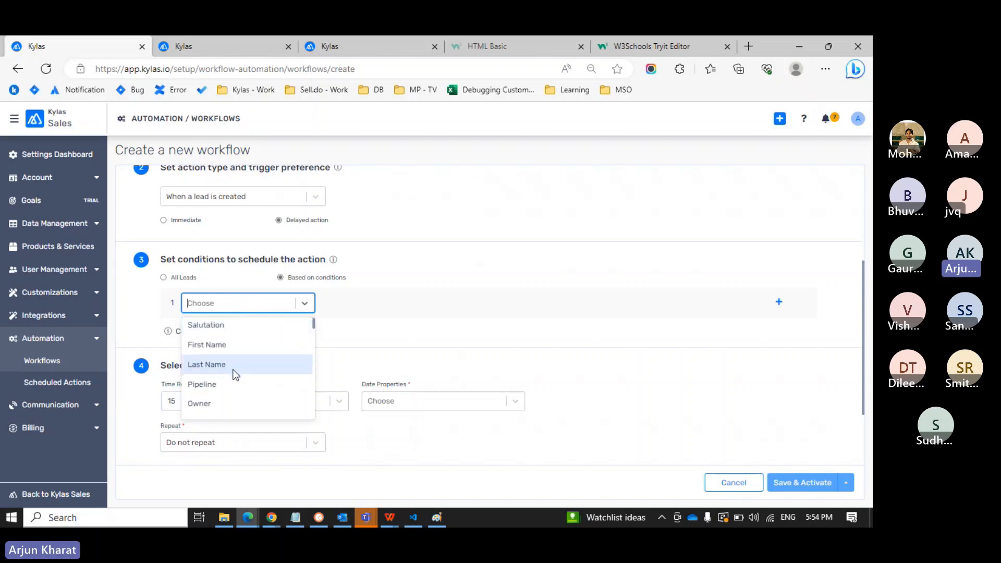
scroll(235, 373, "down", 1)
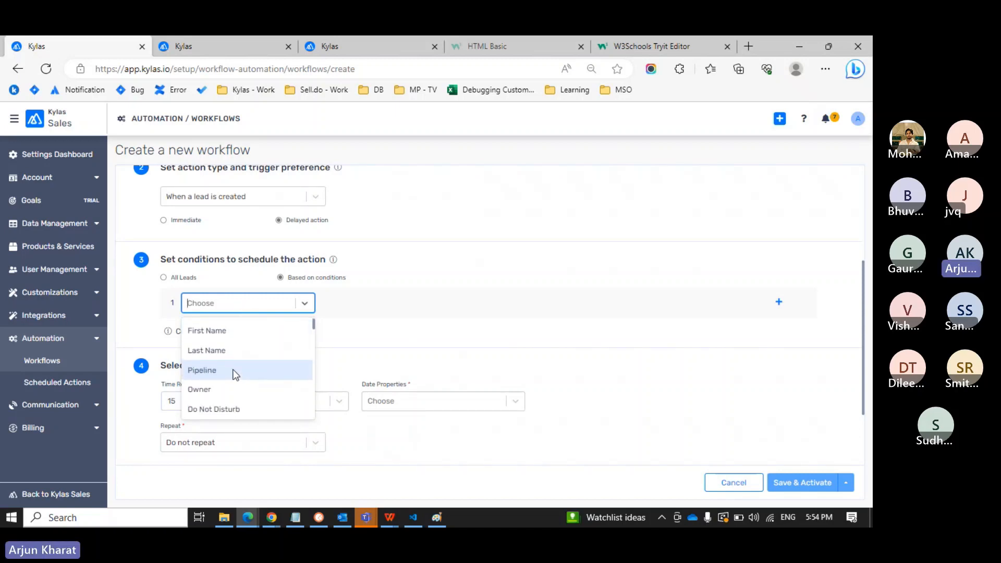
scroll(235, 373, "down", 1)
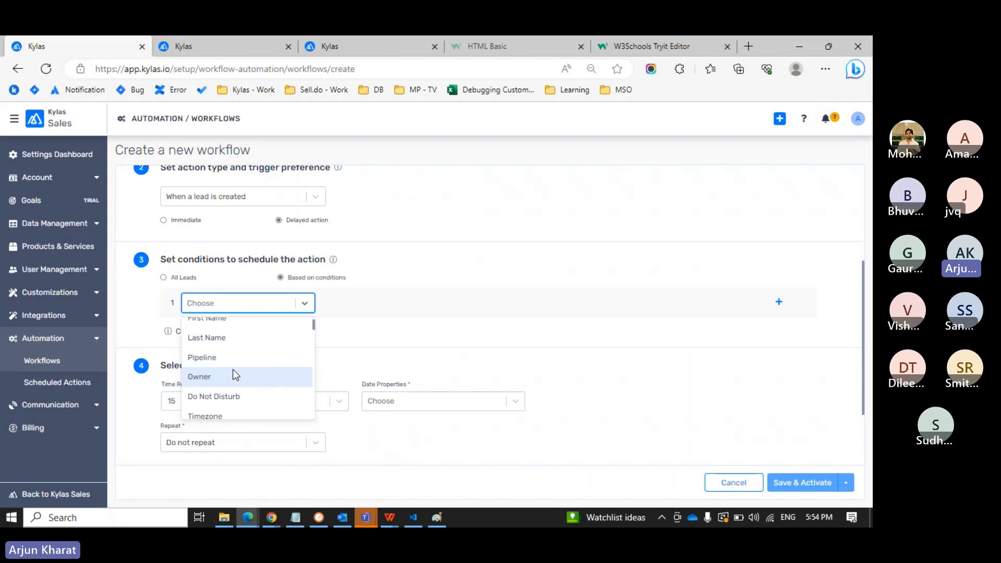
scroll(233, 371, "down", 2)
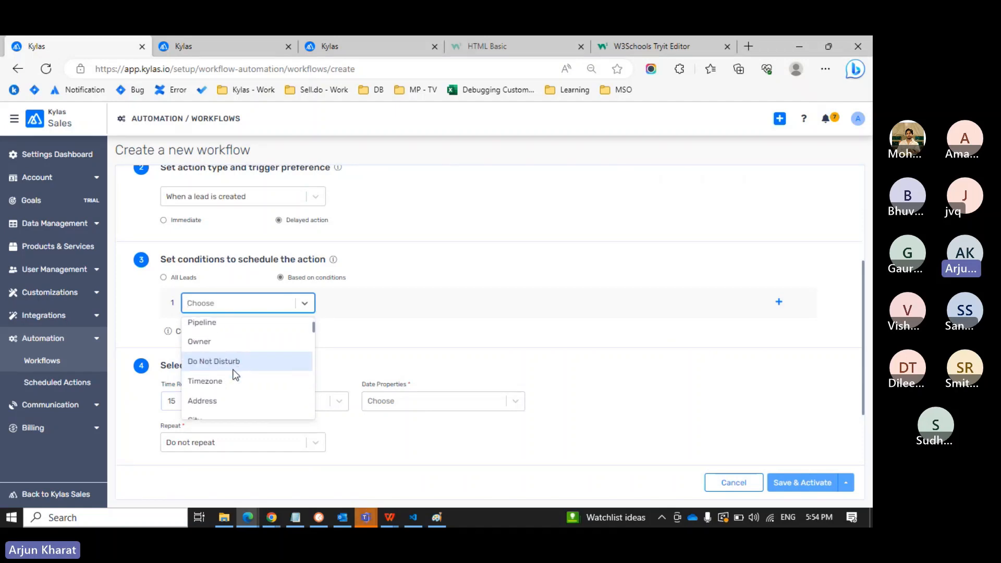
scroll(234, 373, "down", 3)
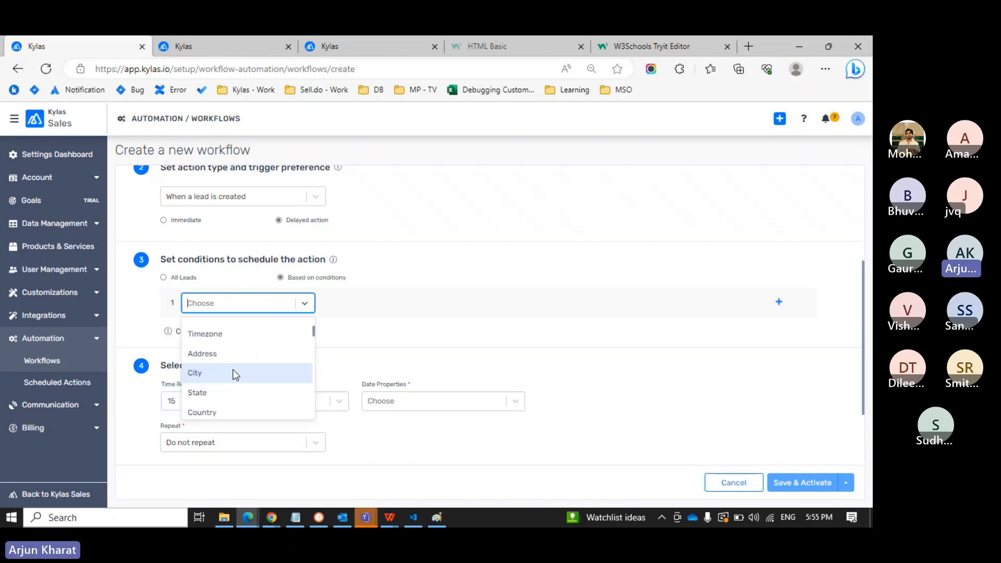
scroll(233, 357, "down", 1)
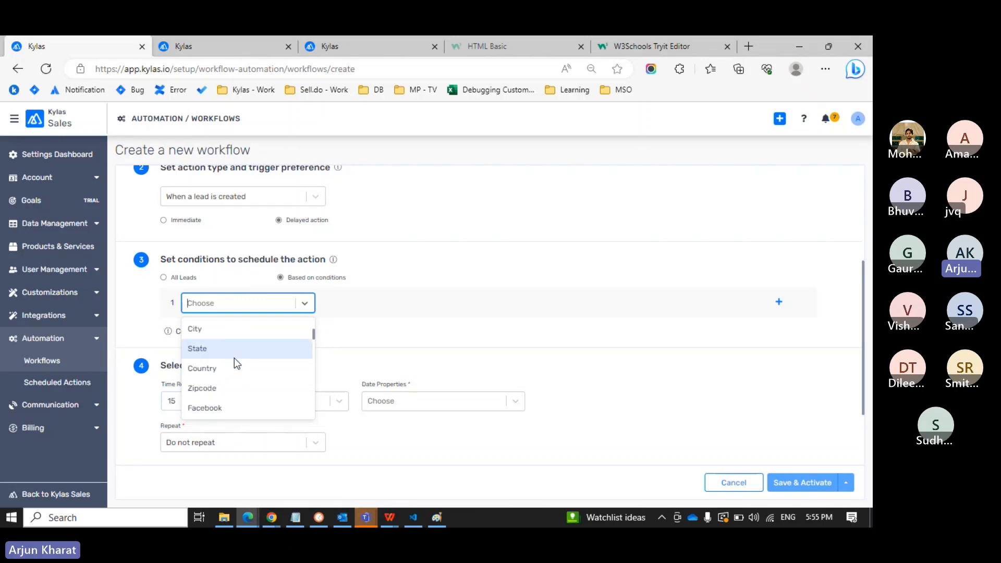
scroll(233, 357, "down", 1)
scroll(234, 358, "up", 1)
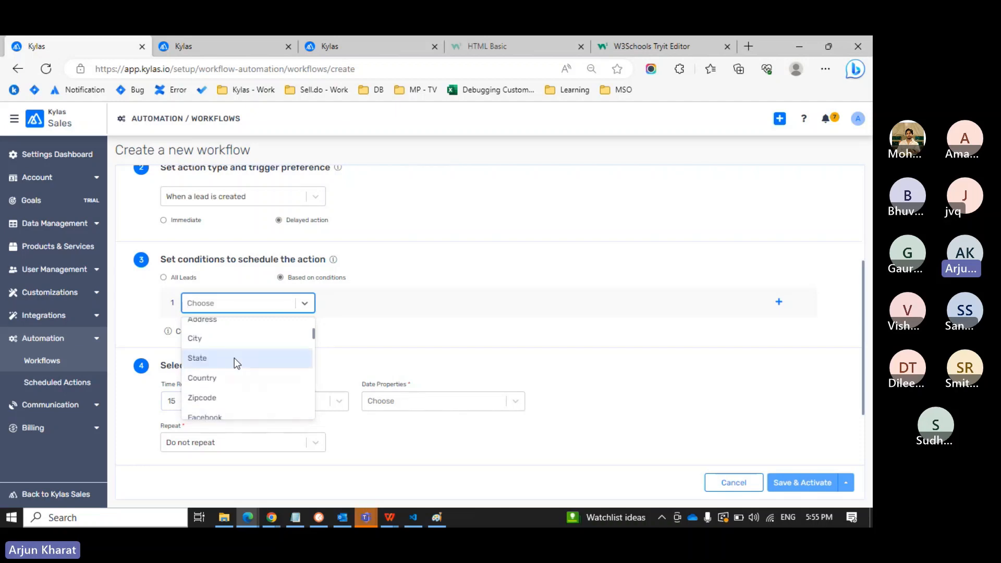
left_click(222, 377)
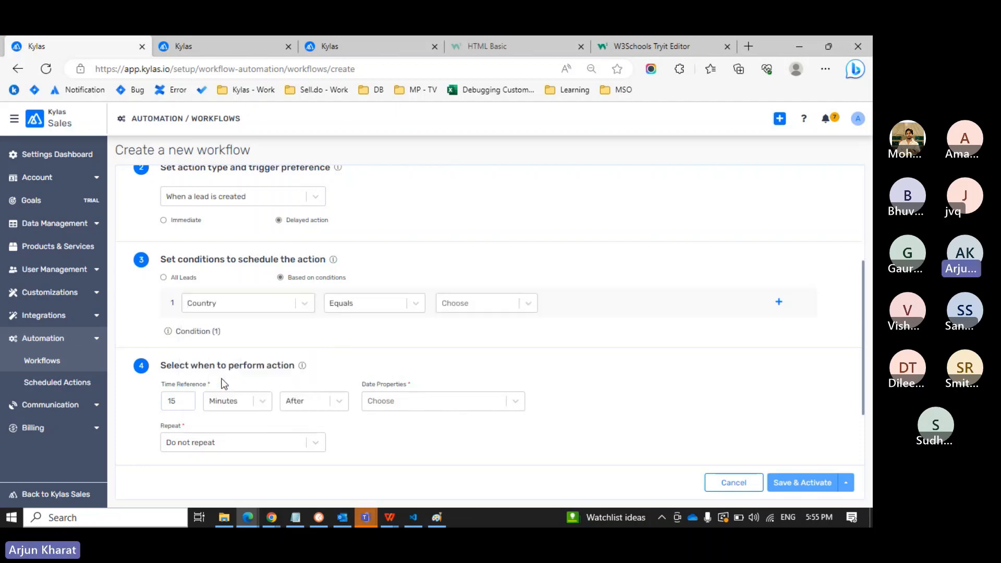
Set the Country condition to In Afghanistan, Algeria and Canada.
left_click(414, 303)
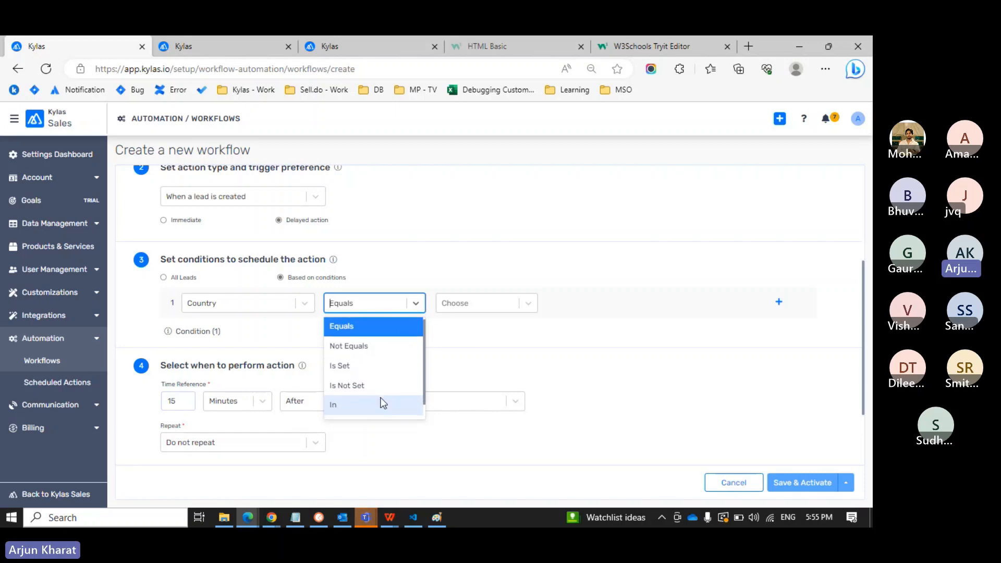
scroll(383, 402, "down", 1)
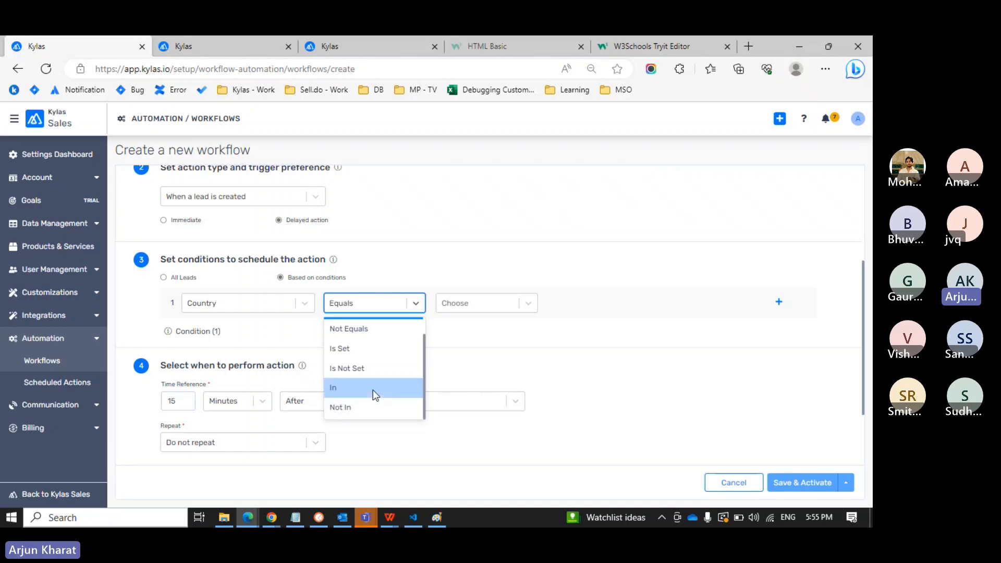
left_click(373, 388)
left_click(499, 307)
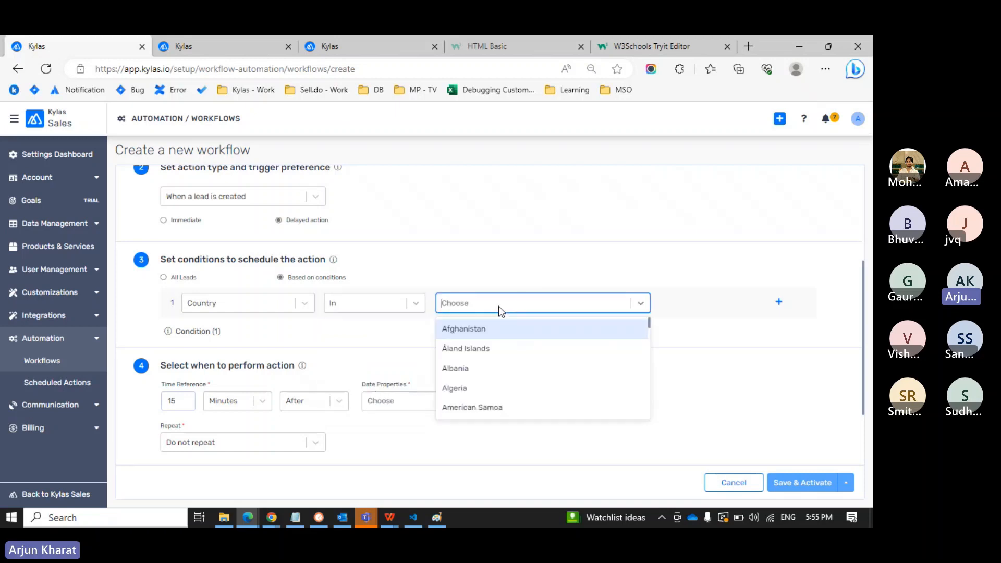
left_click(488, 335)
left_click(527, 306)
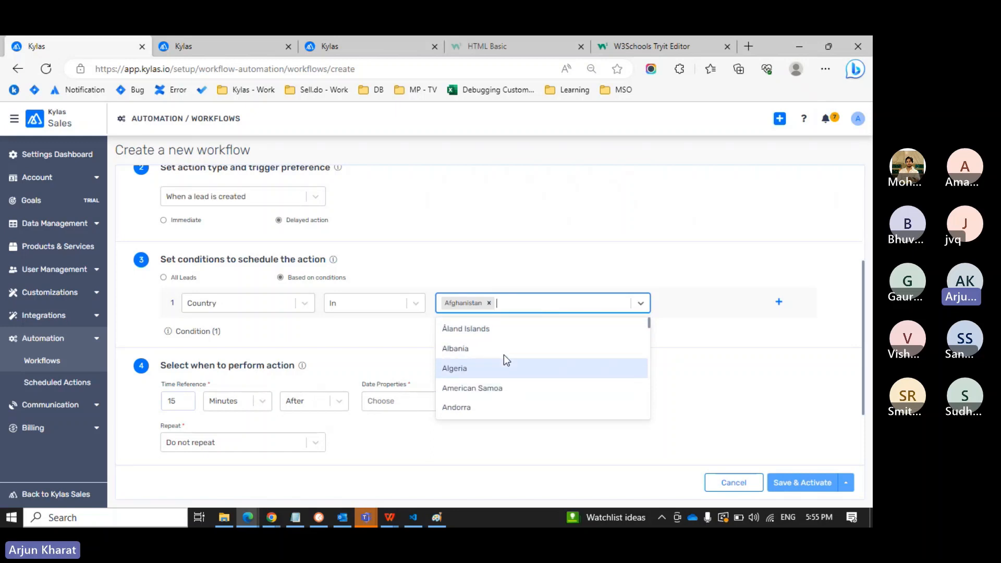
left_click(503, 356)
type("canc")
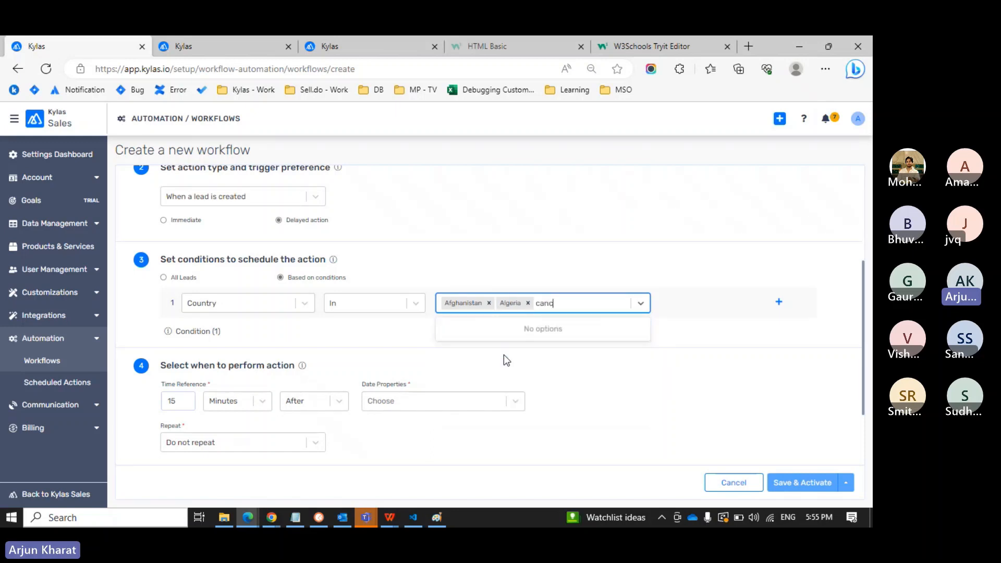
key("BackSpace")
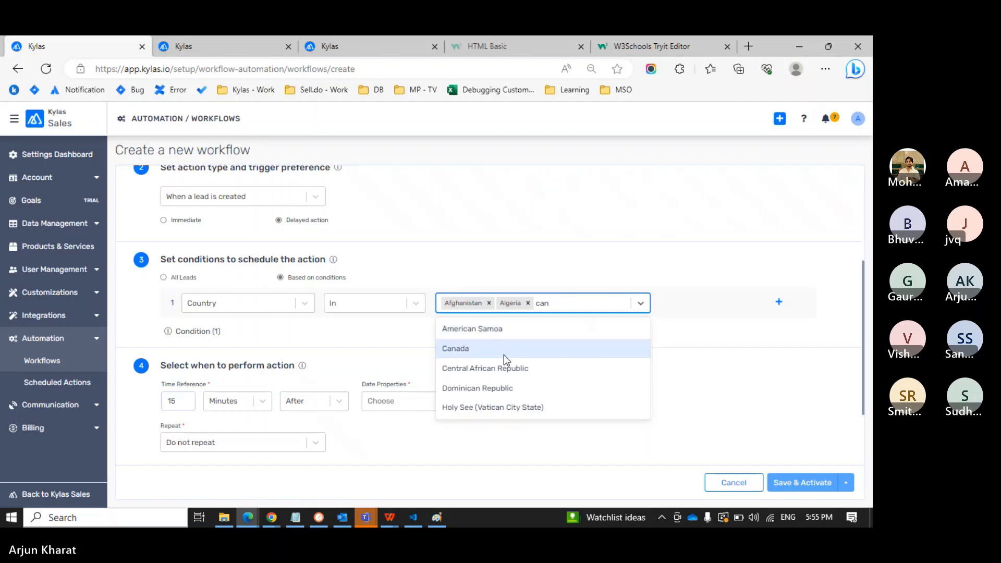
left_click(503, 356)
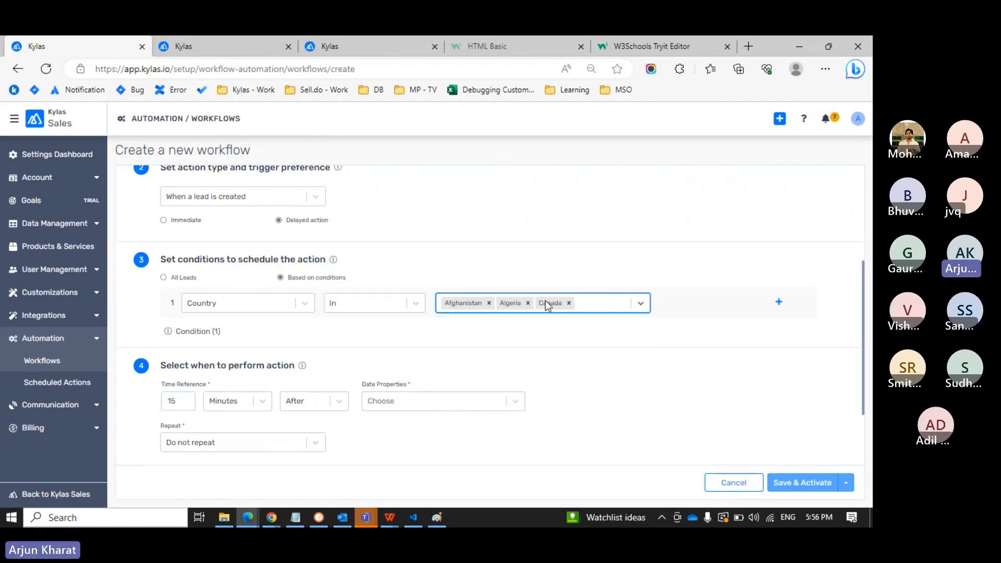
scroll(478, 344, "down", 3)
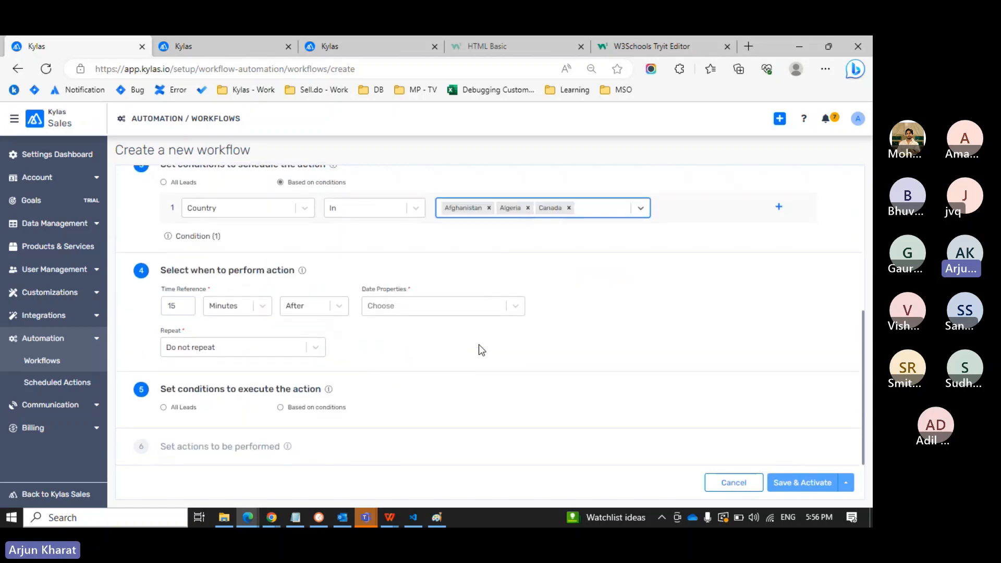
Confirm the delay as 15 Minutes After and open the Date Properties list.
left_click_drag(239, 266, 276, 263)
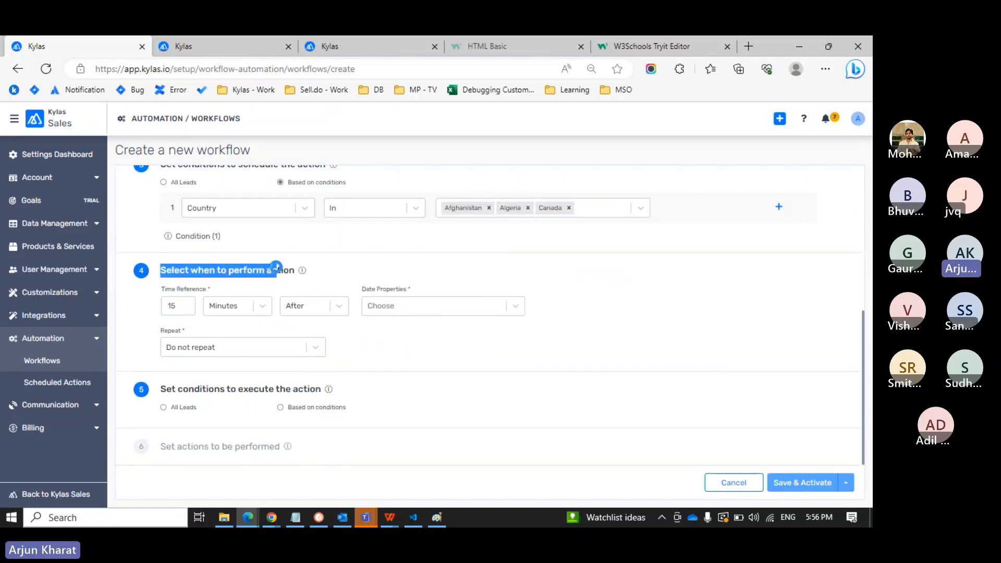
scroll(277, 263, "up", 2)
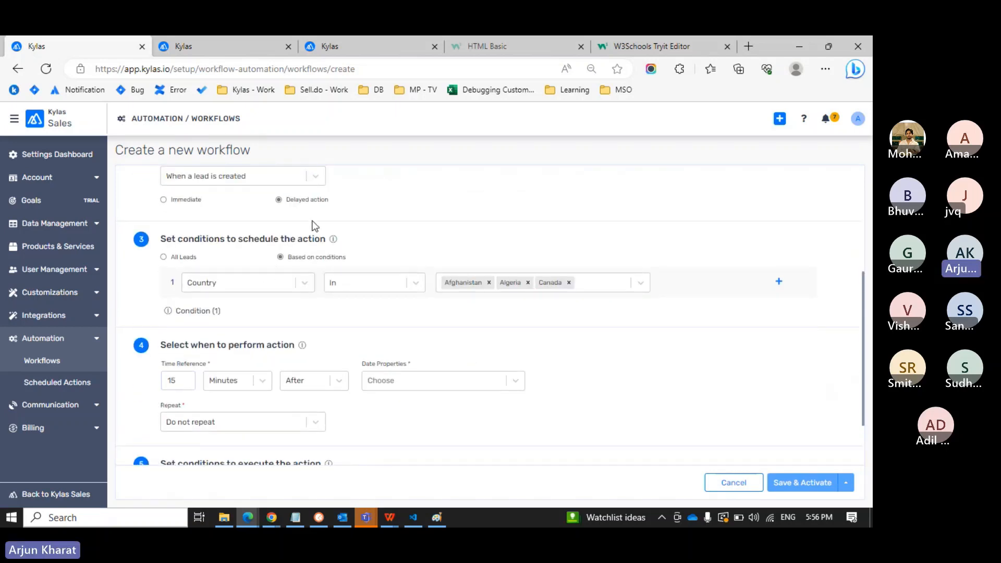
scroll(312, 224, "down", 1)
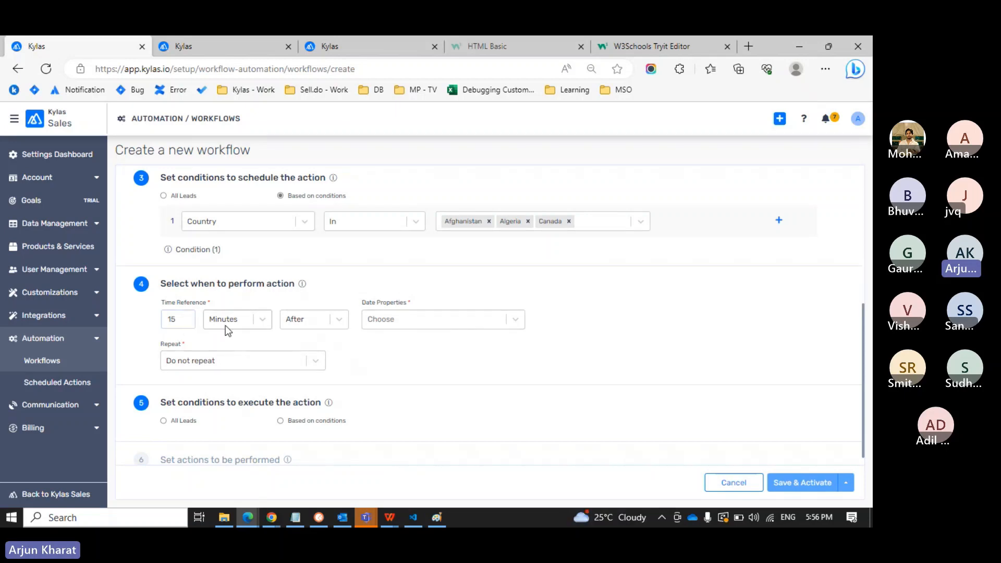
left_click(327, 324)
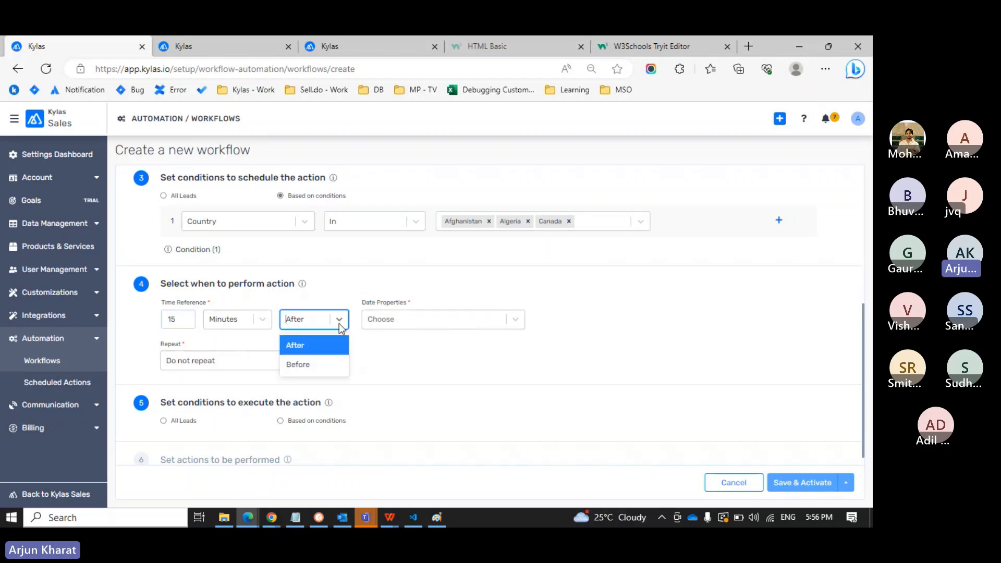
left_click(408, 361)
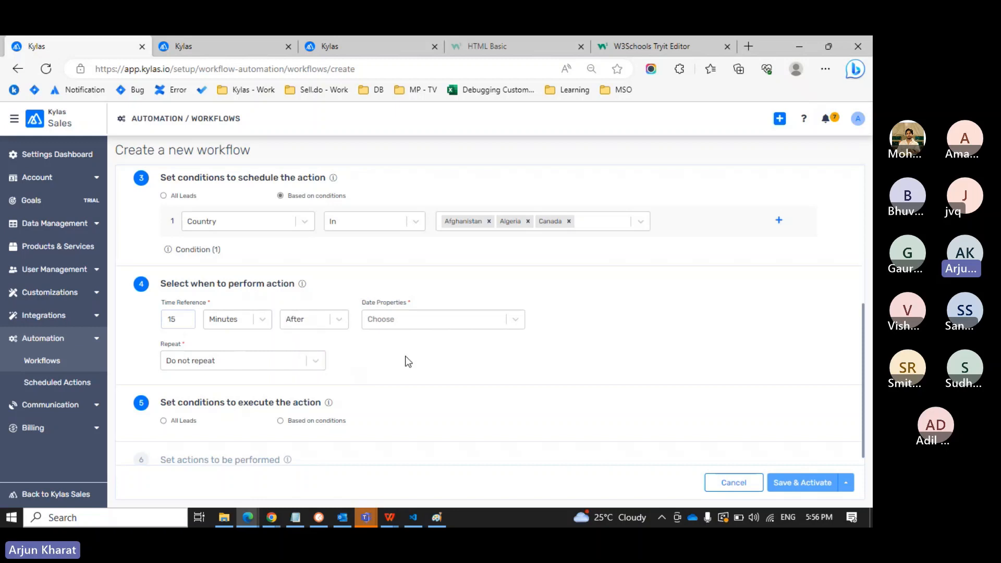
left_click(185, 316)
left_click(185, 322)
left_click(263, 319)
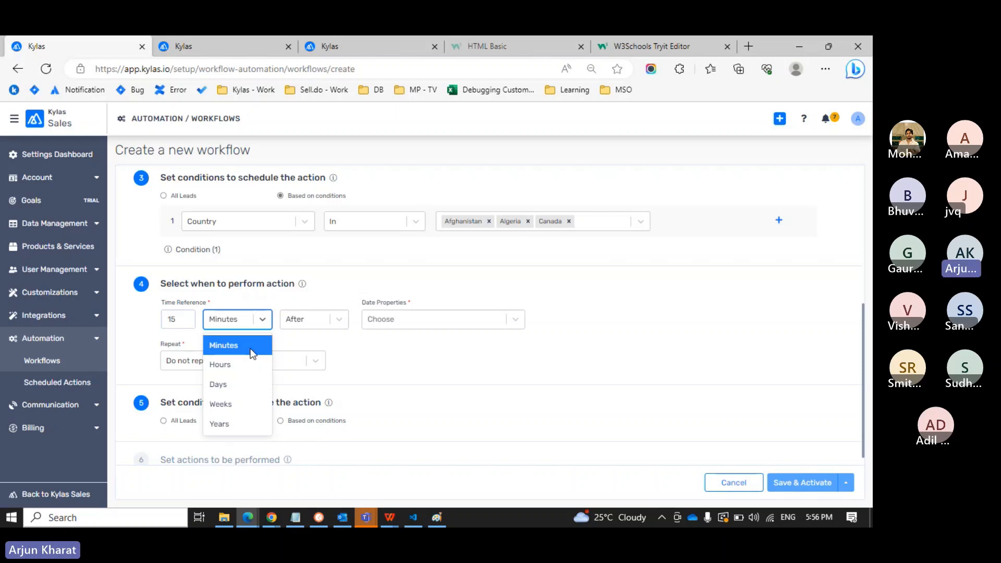
left_click(422, 369)
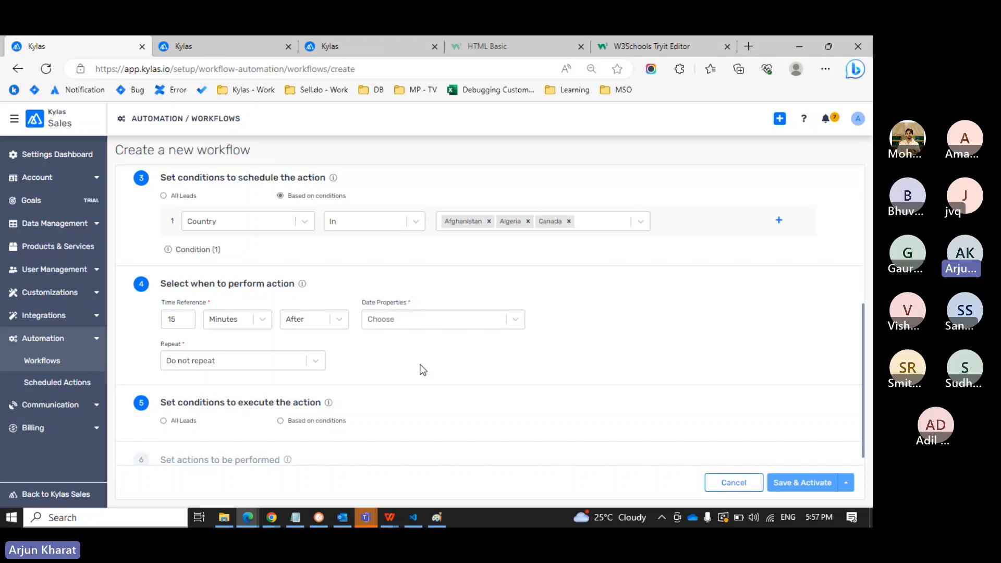
left_click(517, 320)
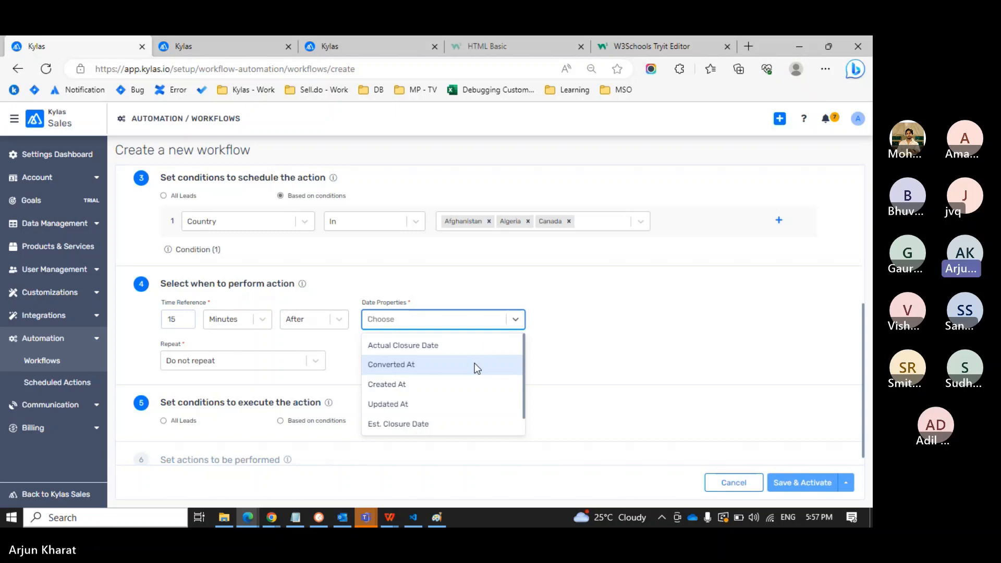
Select Created At as the date the 15-minute delay counts from.
scroll(474, 367, "down", 1)
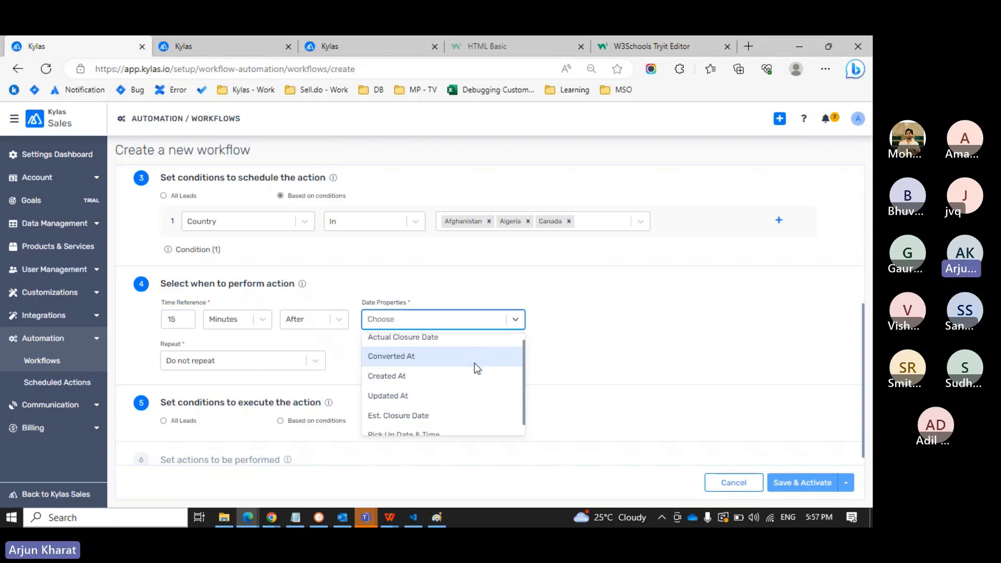
scroll(474, 362, "down", 1)
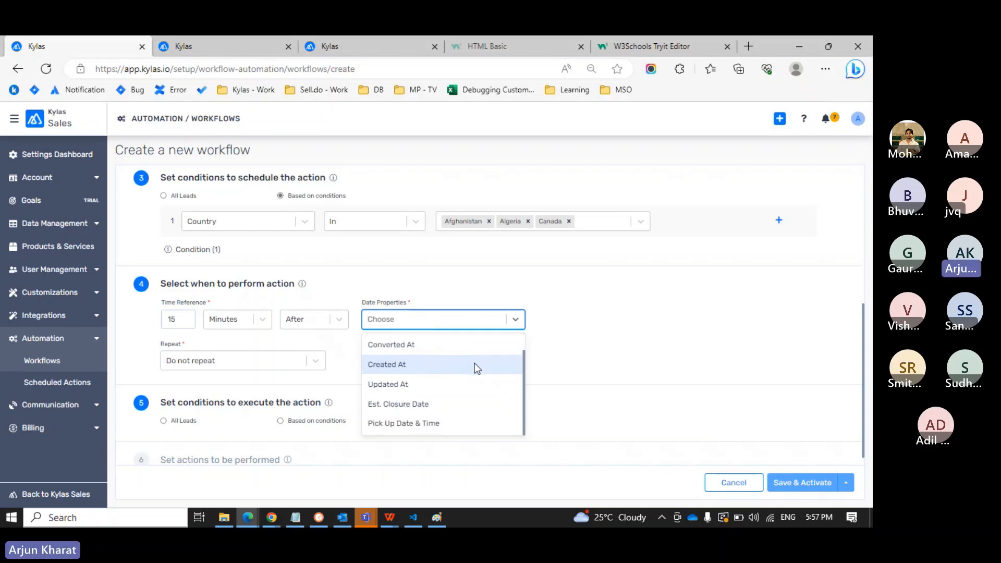
scroll(474, 363, "up", 1)
scroll(472, 368, "down", 1)
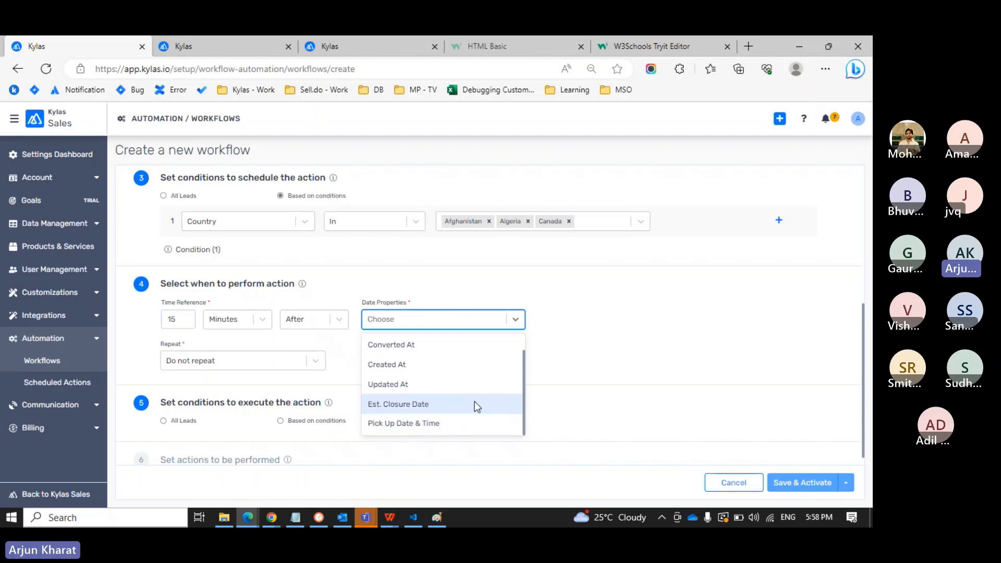
left_click(446, 372)
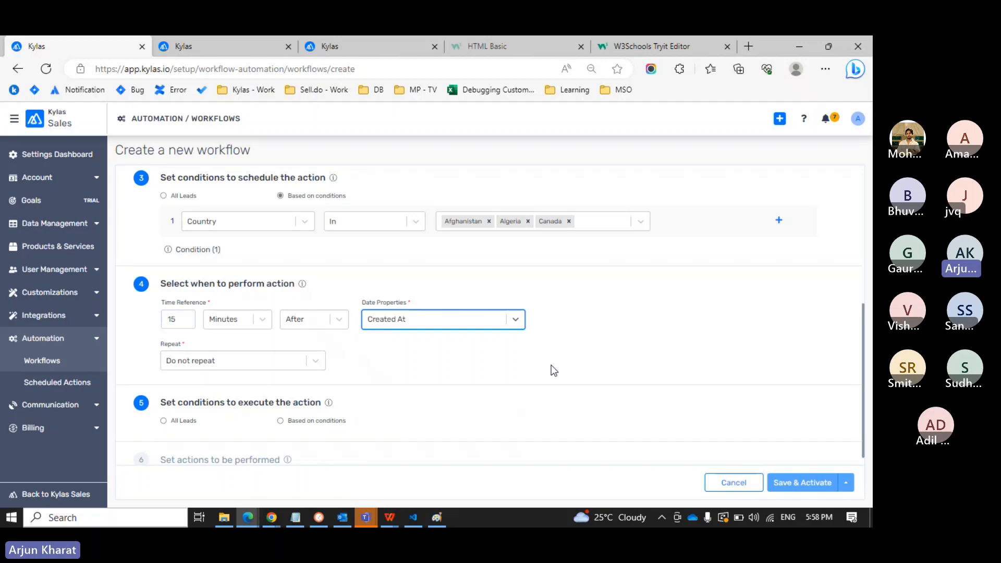
scroll(551, 365, "up", 3)
scroll(551, 365, "down", 1)
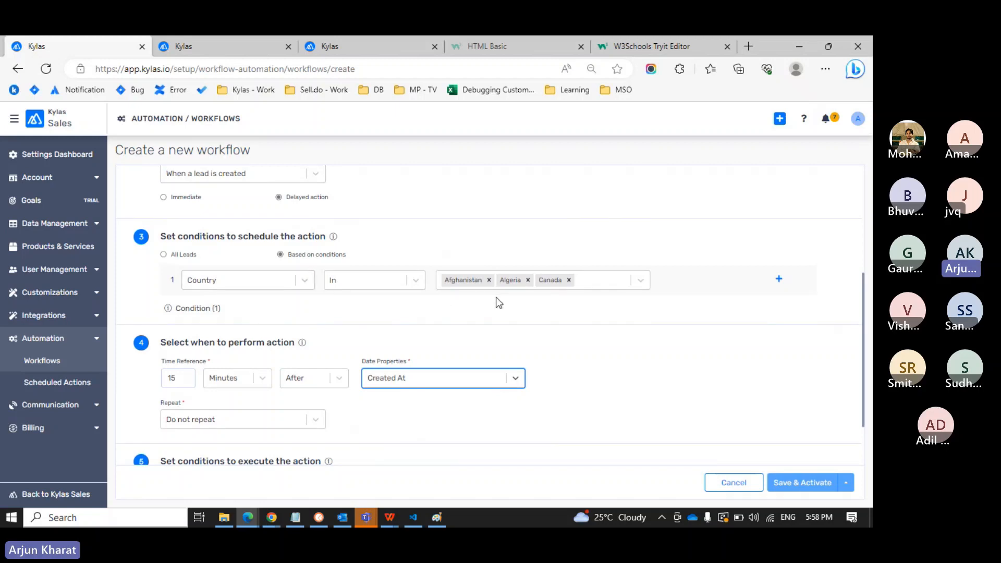
scroll(495, 297, "down", 2)
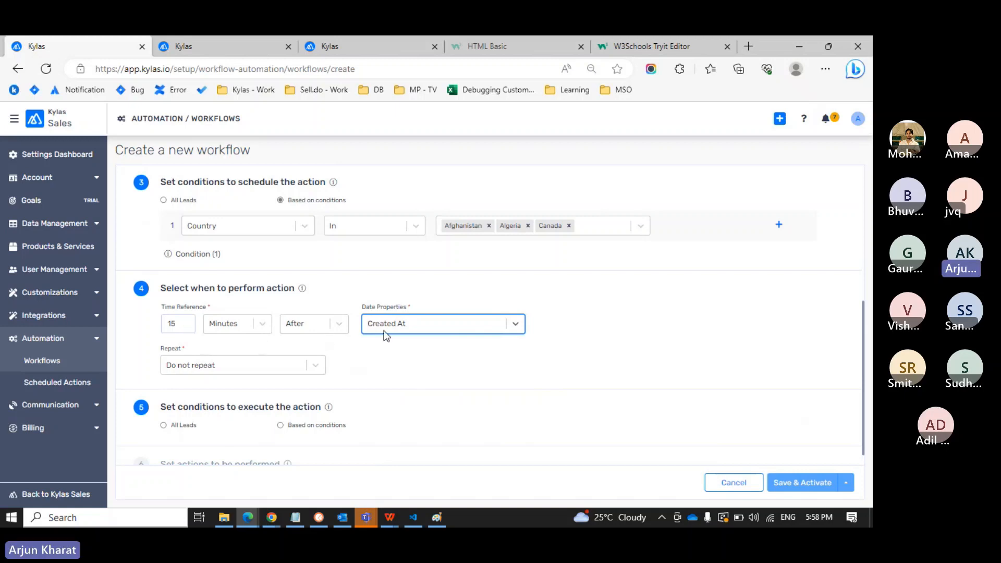
scroll(386, 336, "up", 2)
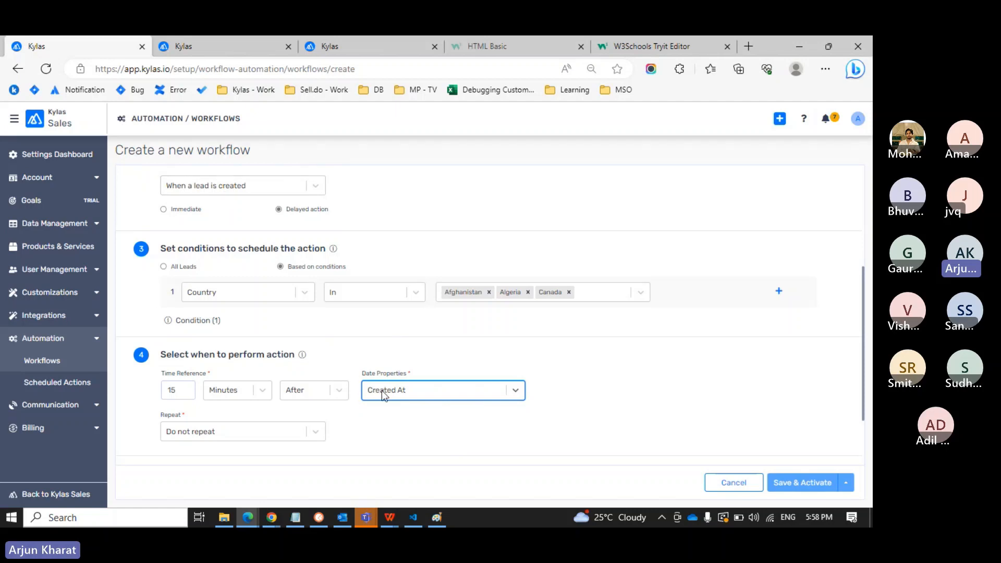
scroll(382, 391, "down", 3)
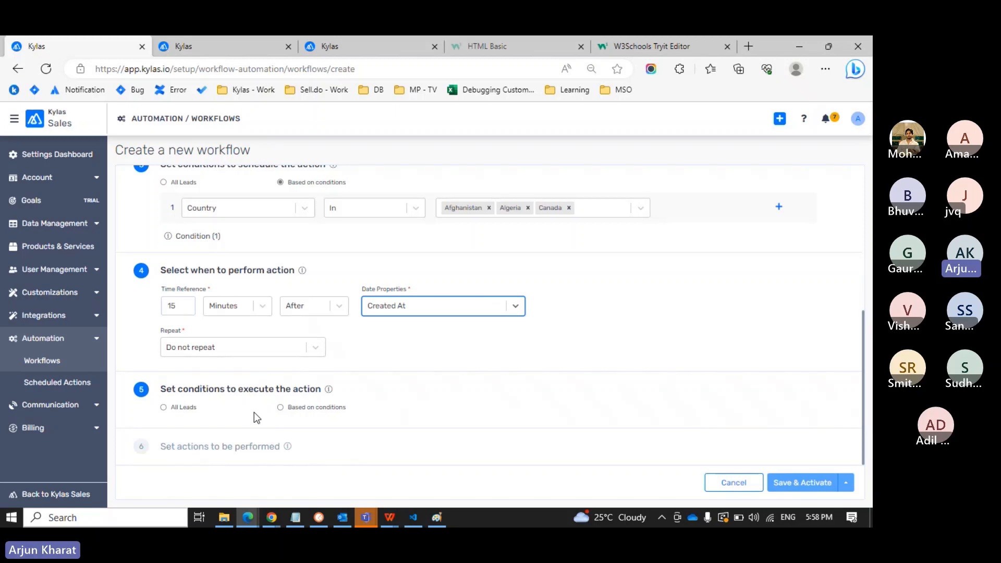
mouse_move(303, 277)
Set the execution condition to Country Equals Canada, searching 'cana' for the value.
left_click(280, 408)
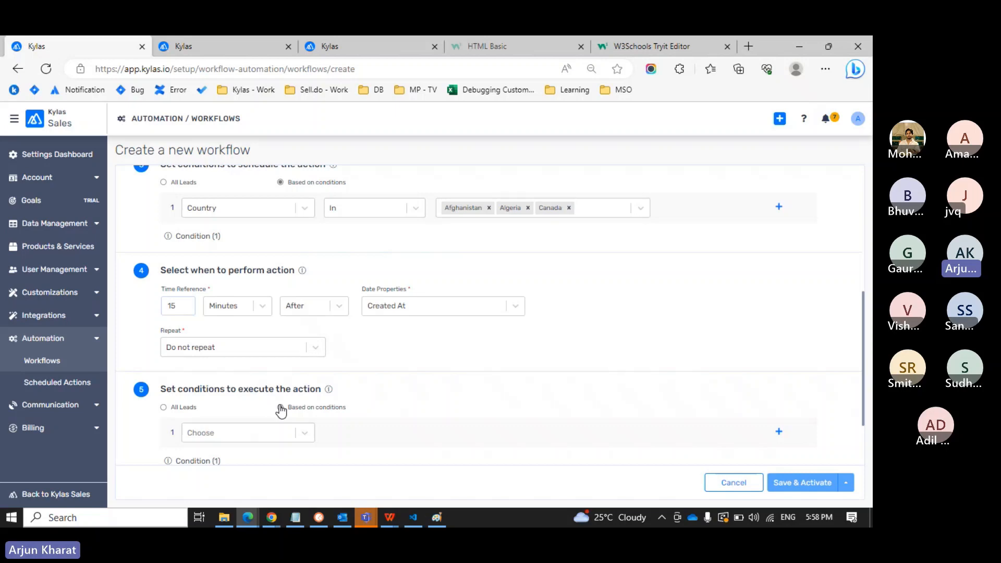
scroll(280, 410, "down", 1)
left_click(292, 377)
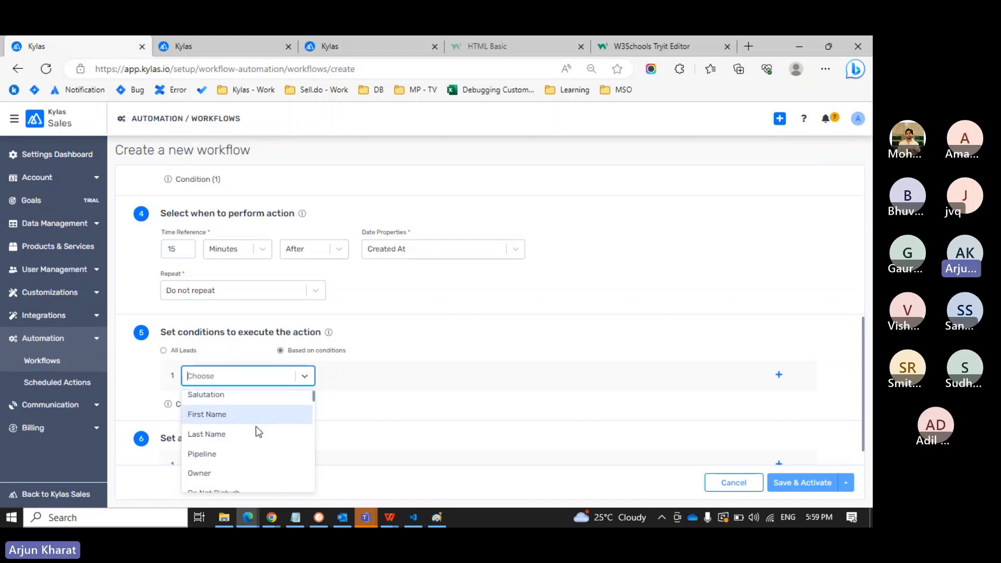
scroll(257, 430, "down", 1)
scroll(258, 430, "down", 1)
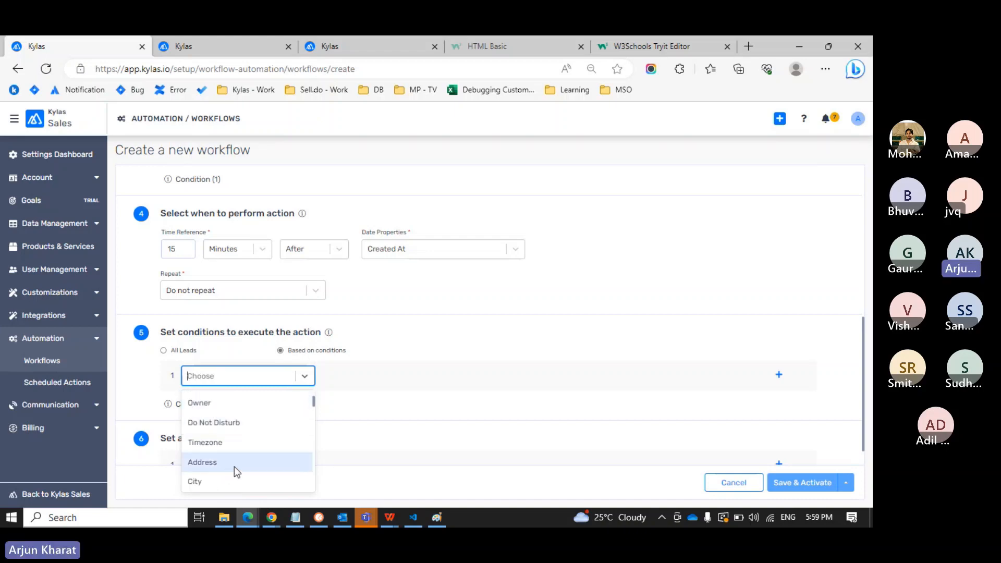
scroll(233, 467, "down", 1)
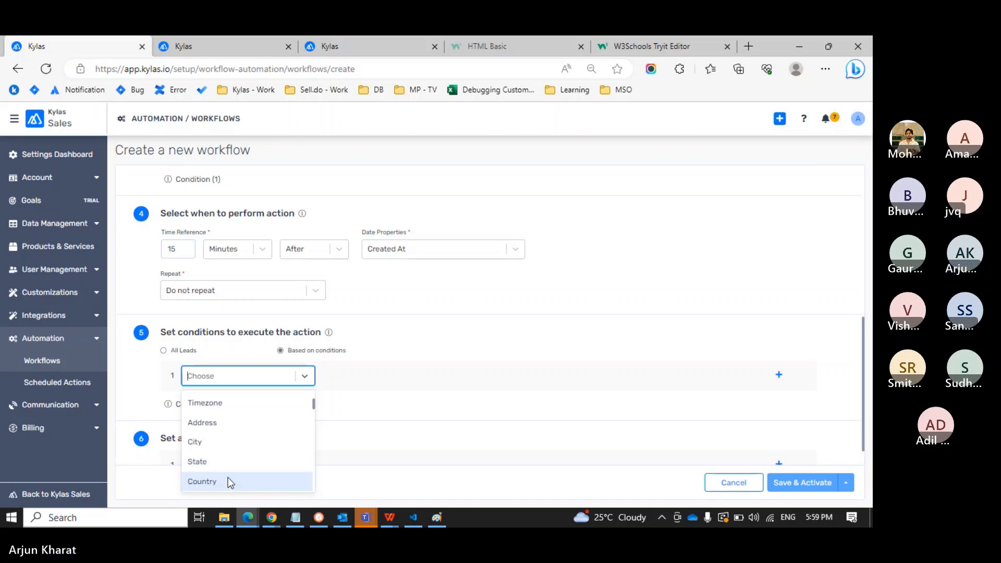
left_click(228, 479)
left_click(450, 378)
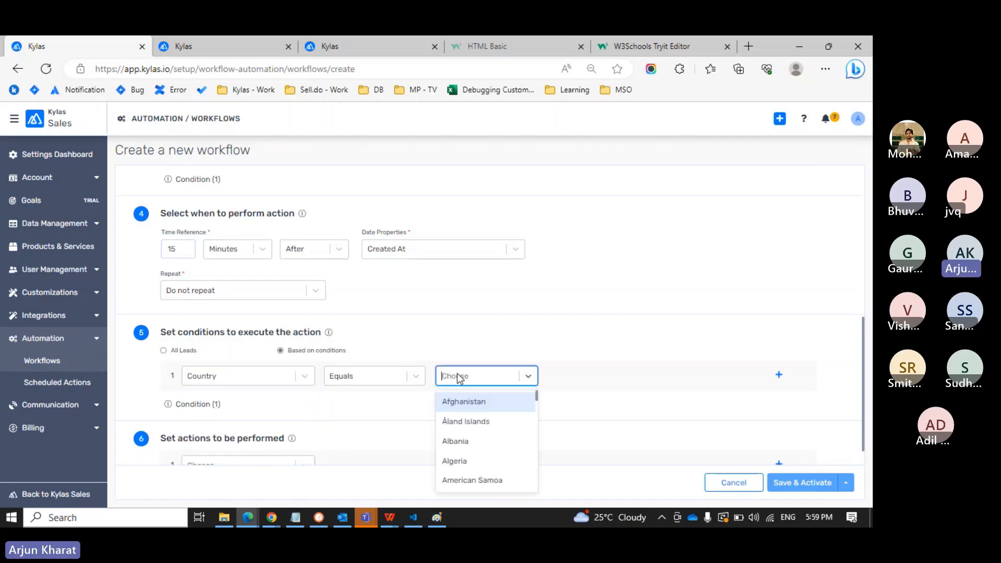
type("cana")
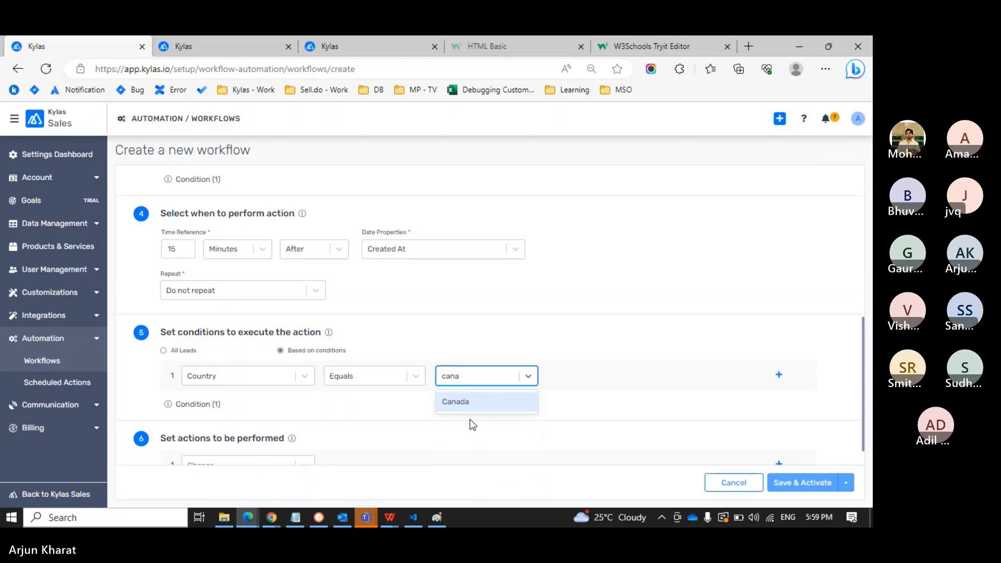
key("Return")
scroll(459, 425, "down", 1)
Choose Share as the workflow action and open its Share Lead settings.
left_click(305, 441)
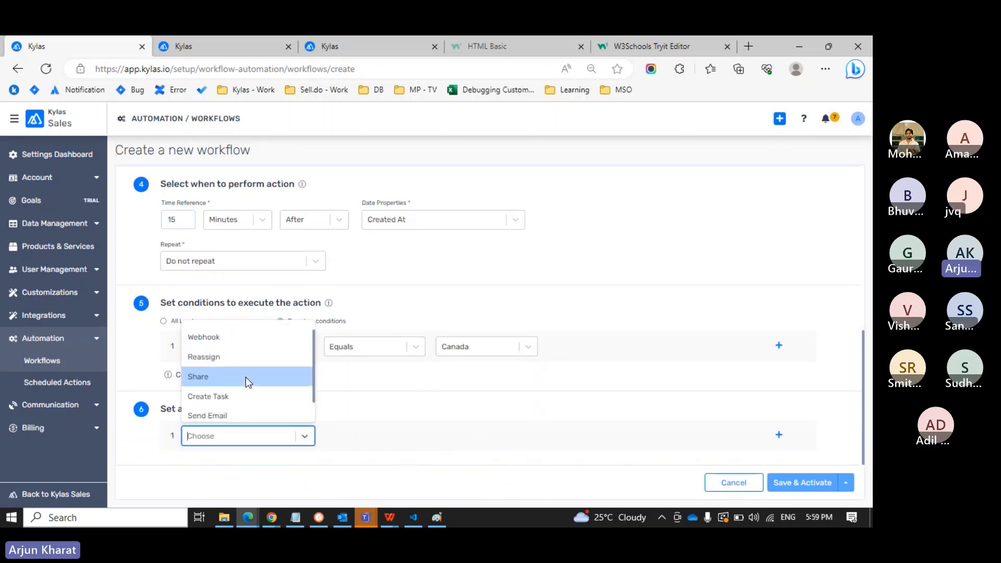
left_click(246, 376)
left_click(338, 435)
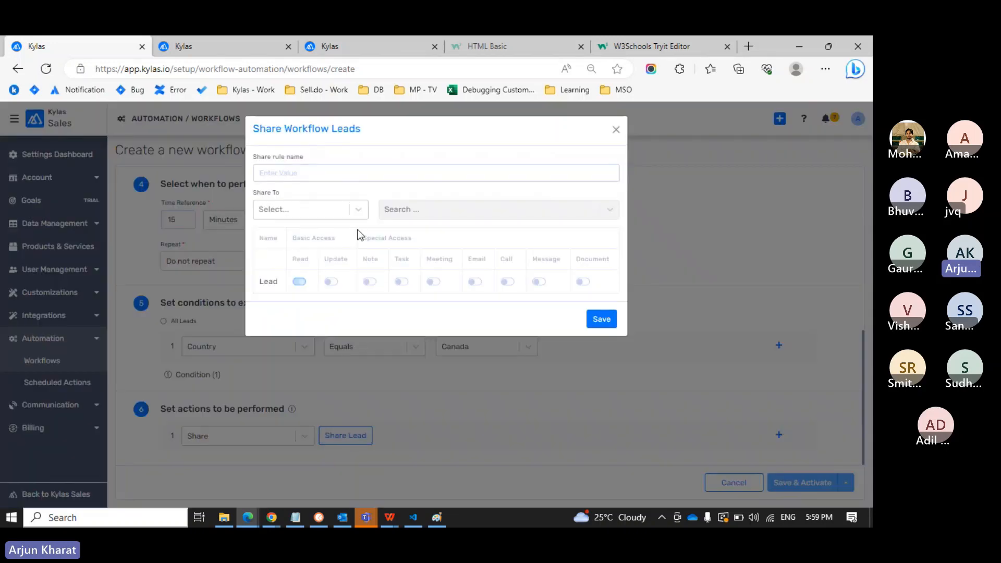
Set lead sharing to an individual user, then close the dialog without saving.
left_click(369, 172)
left_click(357, 209)
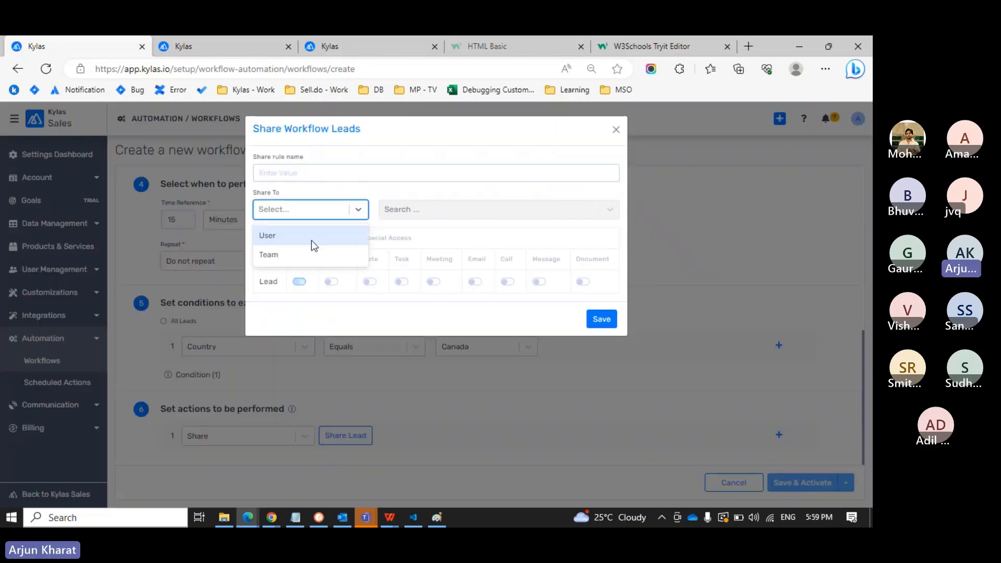
left_click(311, 238)
left_click(431, 211)
scroll(424, 299, "down", 2)
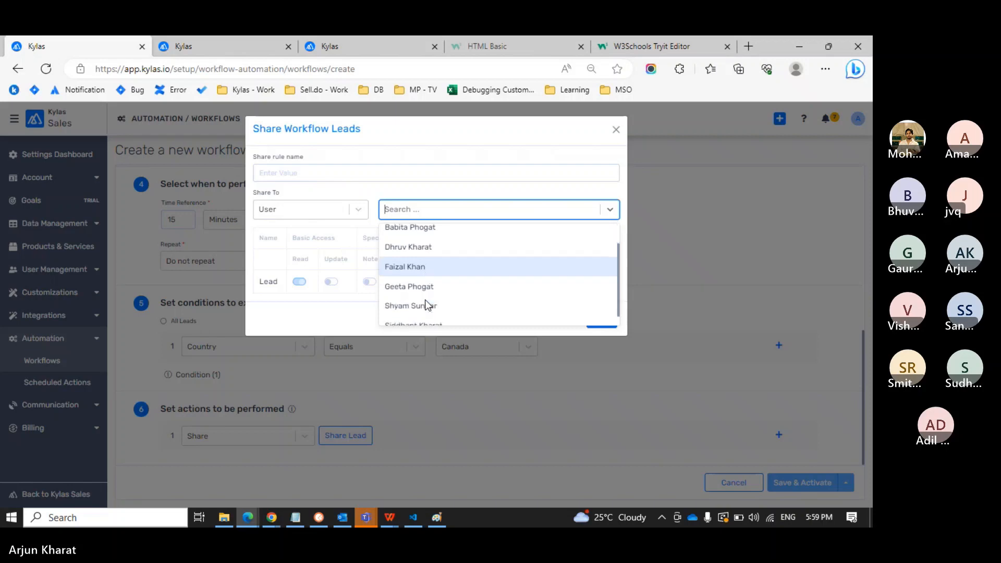
left_click(428, 258)
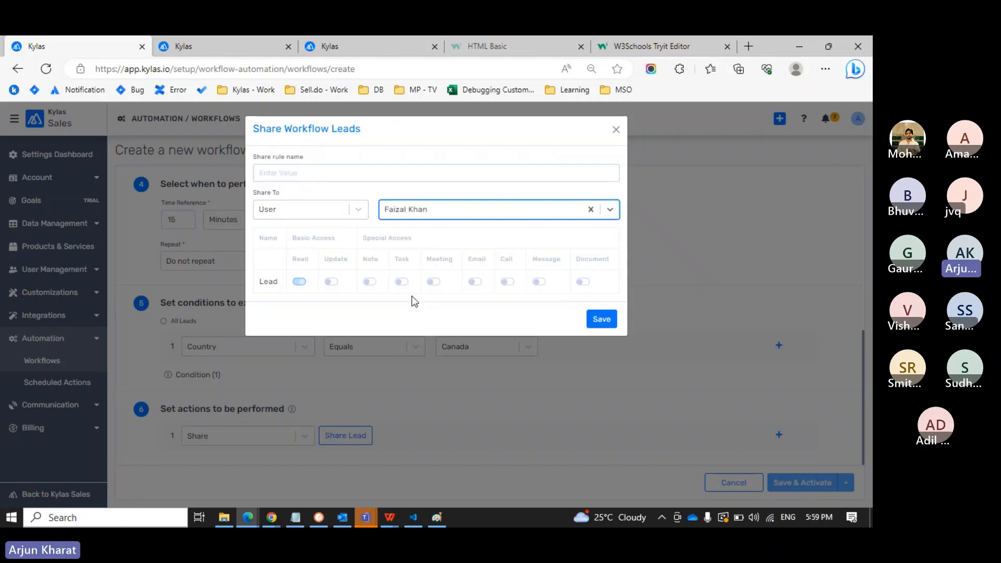
left_click(615, 130)
scroll(451, 329, "up", 3)
scroll(452, 328, "up", 4)
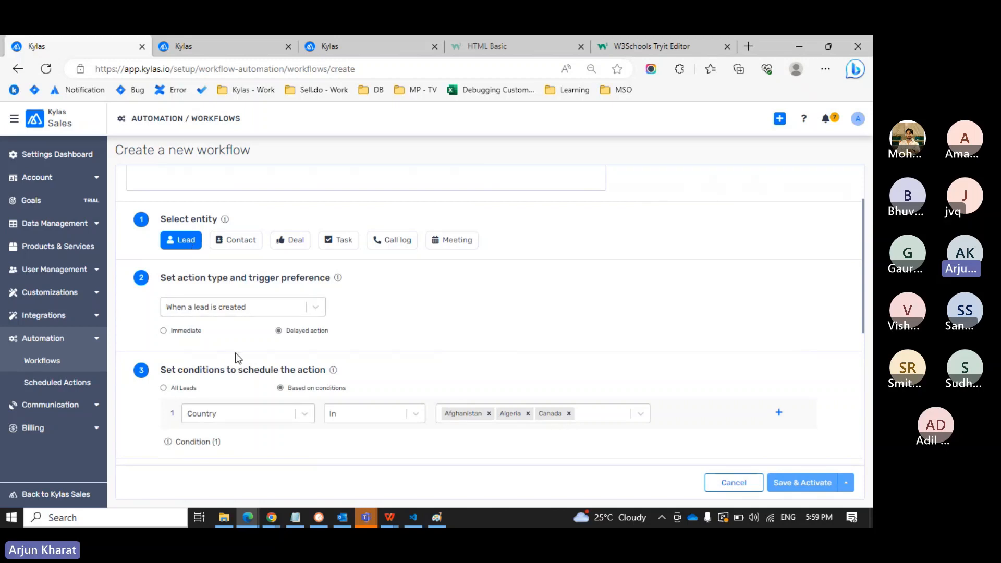
Review the draft workflow form, then return to the All Workflows list.
scroll(235, 357, "down", 2)
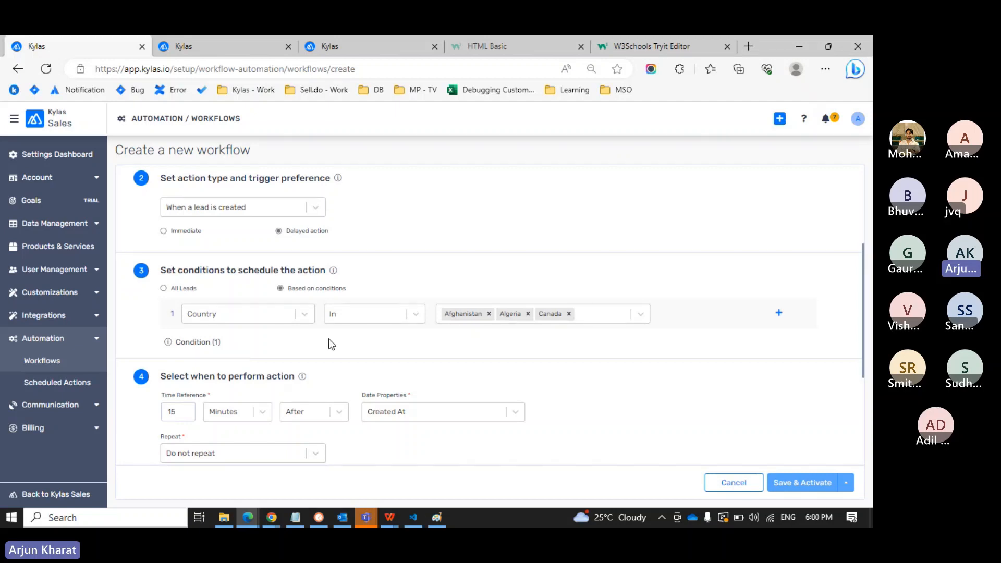
scroll(329, 338, "down", 1)
scroll(328, 339, "down", 2)
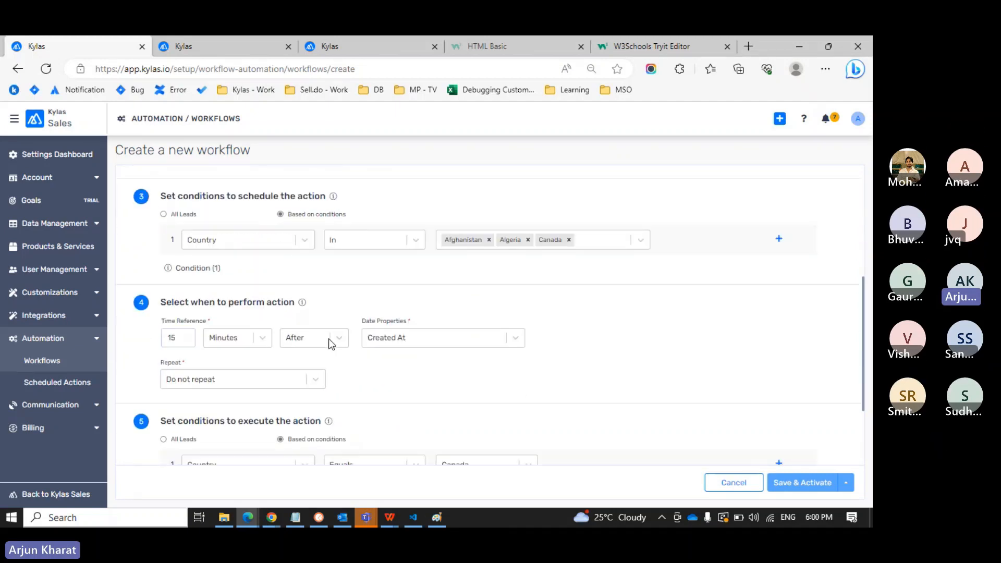
scroll(329, 339, "down", 1)
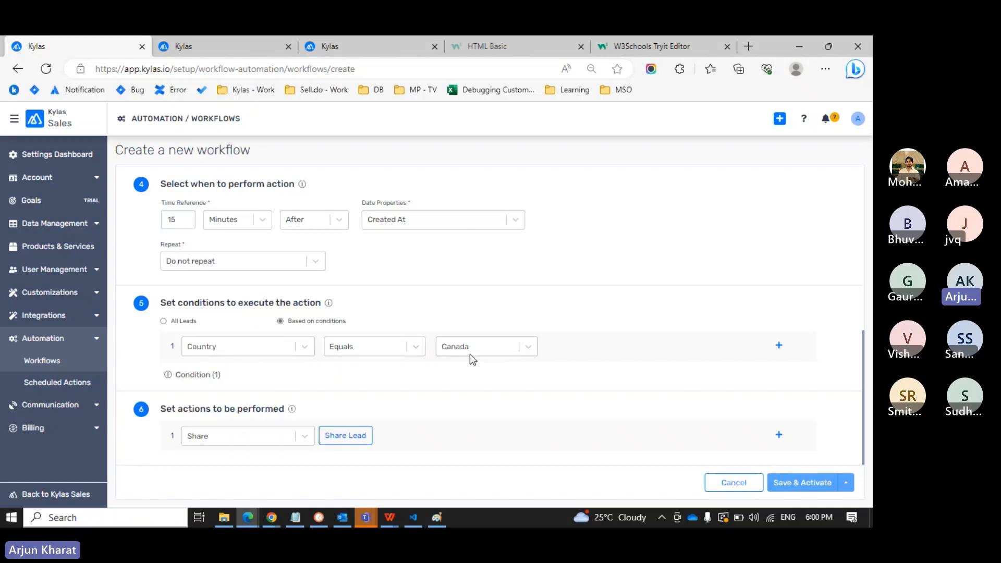
scroll(585, 297, "up", 1)
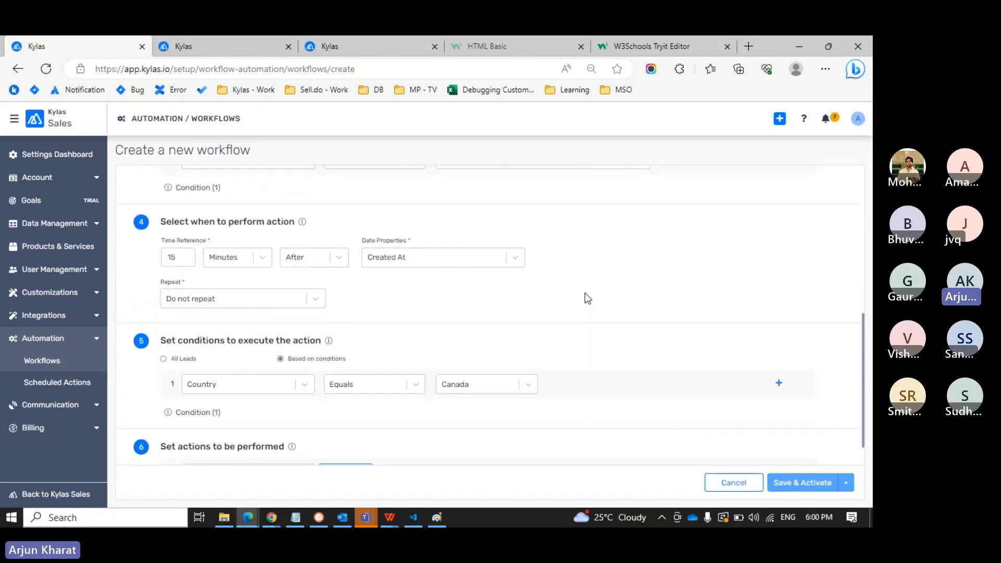
scroll(587, 298, "up", 1)
scroll(587, 299, "down", 1)
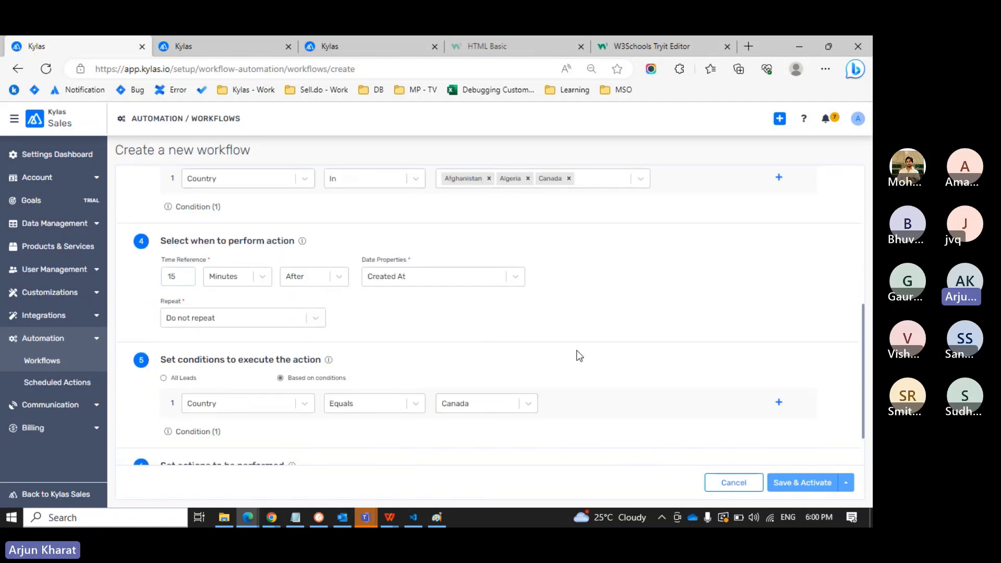
scroll(576, 350, "down", 2)
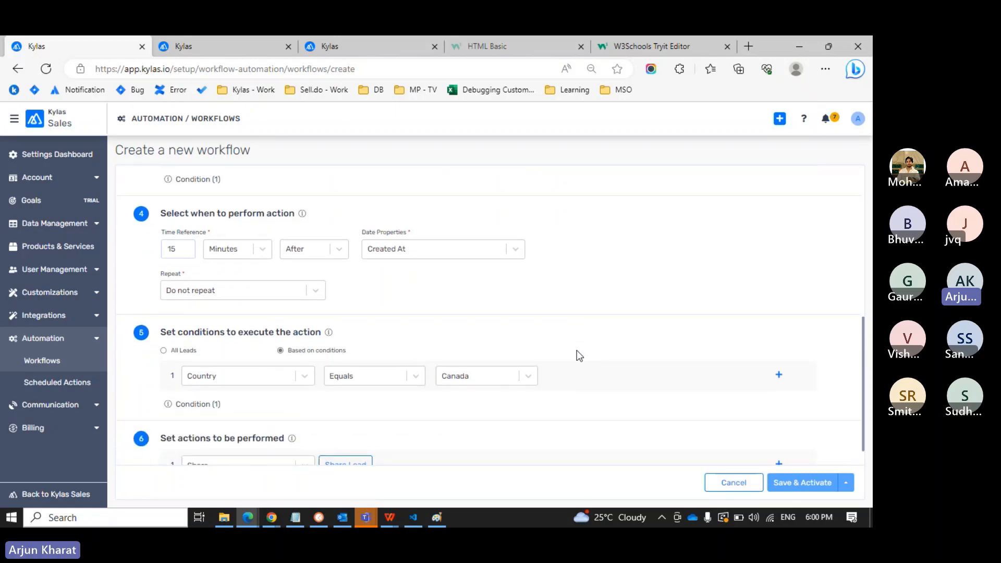
left_click(45, 365)
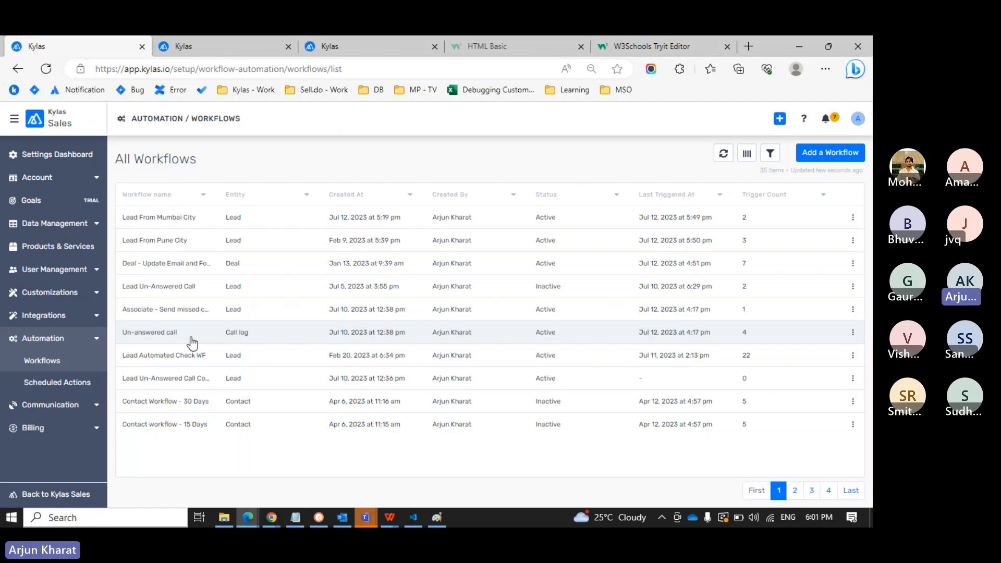
Scroll through Un-answered call's No Answer condition and missed-call email action, then show Lead From Mumbai City.
left_click(190, 340)
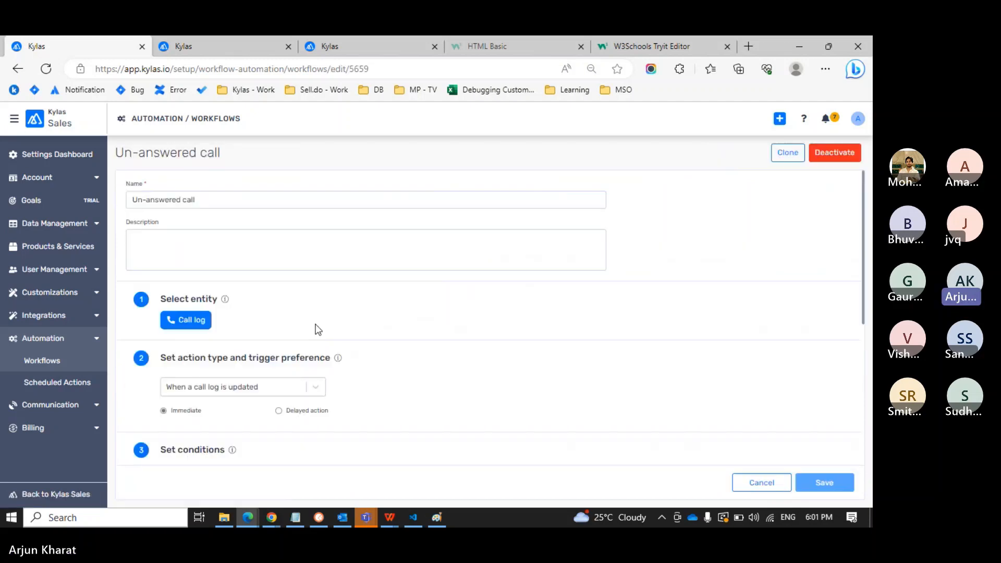
scroll(316, 328, "down", 3)
scroll(317, 328, "up", 1)
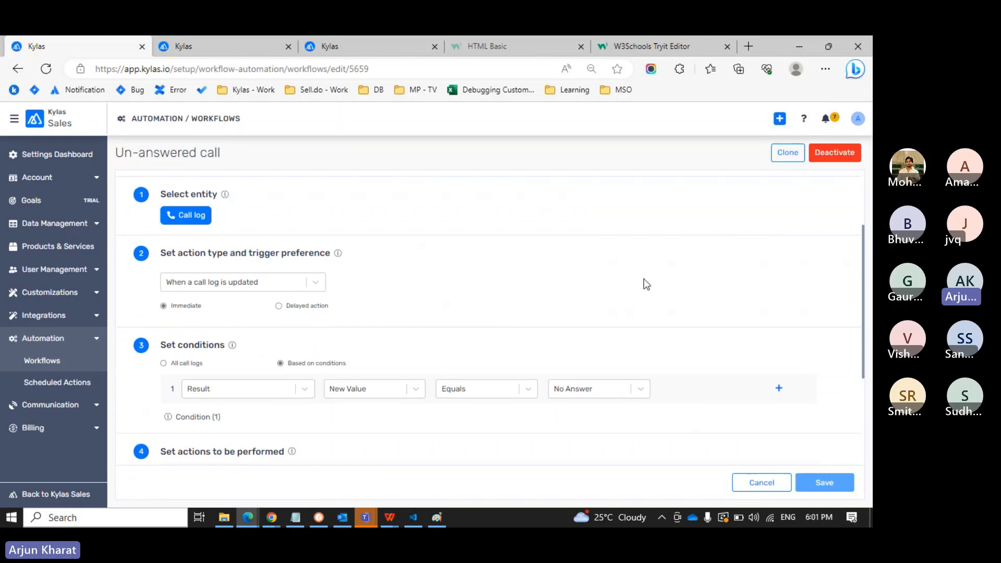
scroll(646, 284, "up", 3)
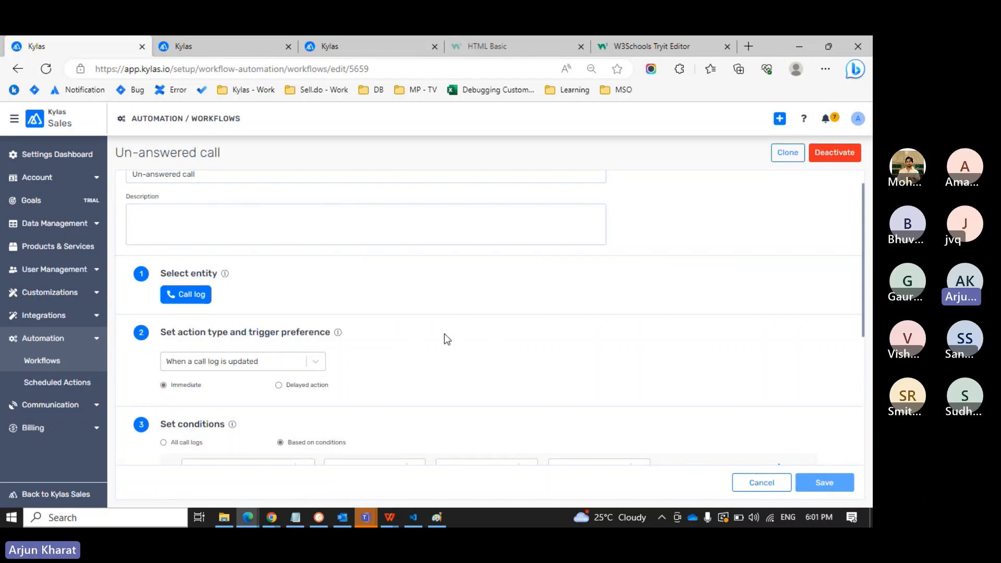
scroll(526, 322, "down", 1)
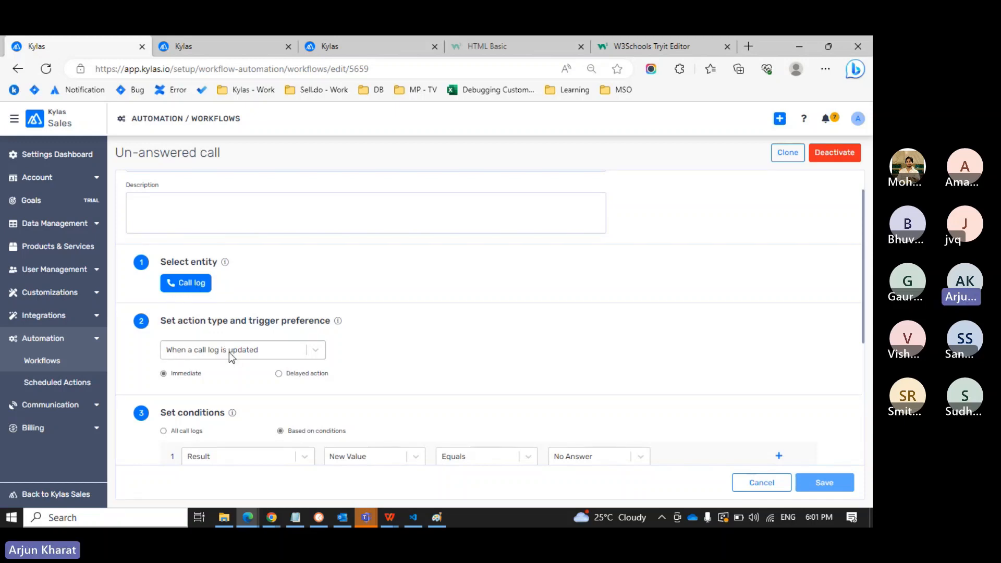
scroll(229, 351, "down", 2)
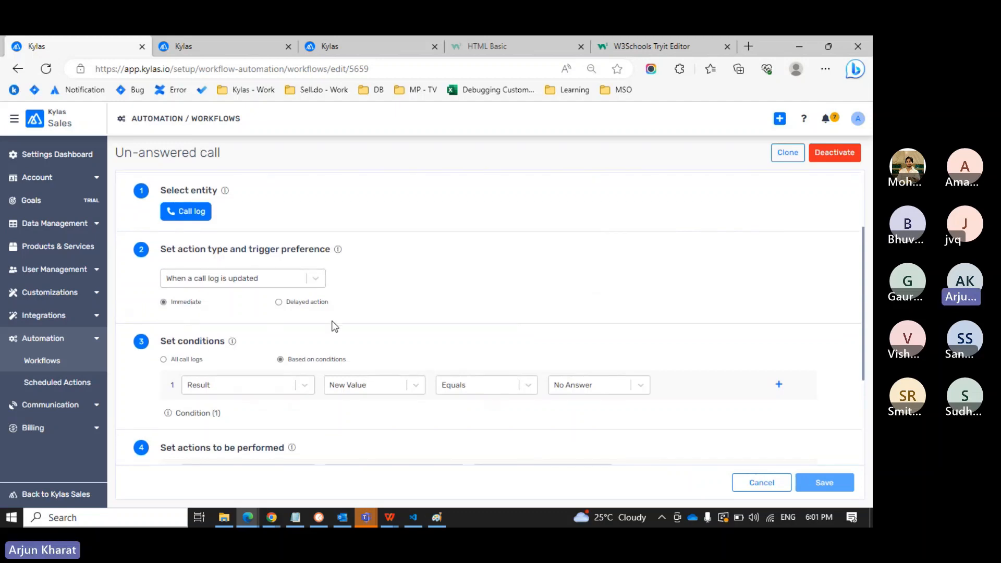
scroll(436, 320, "down", 2)
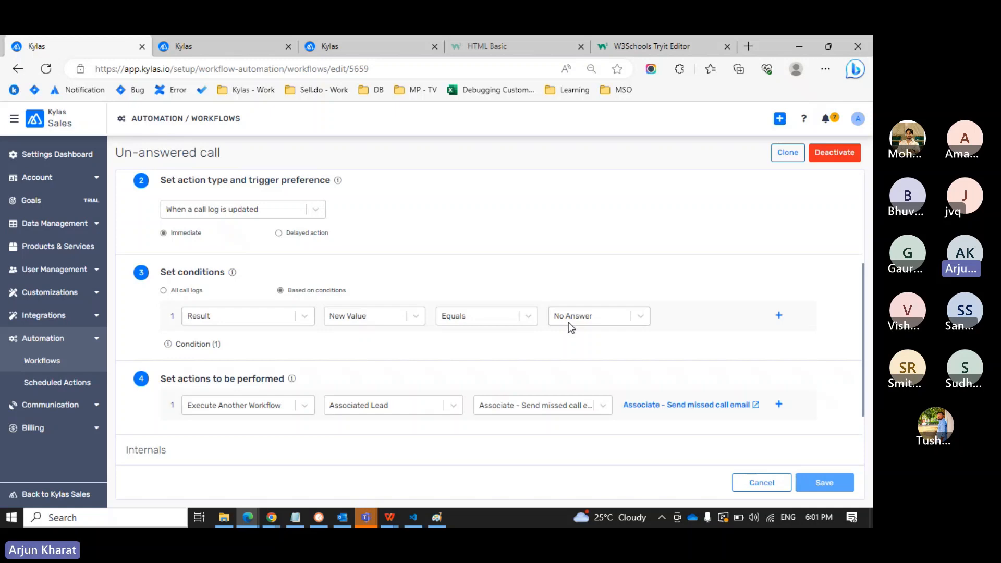
scroll(568, 322, "down", 1)
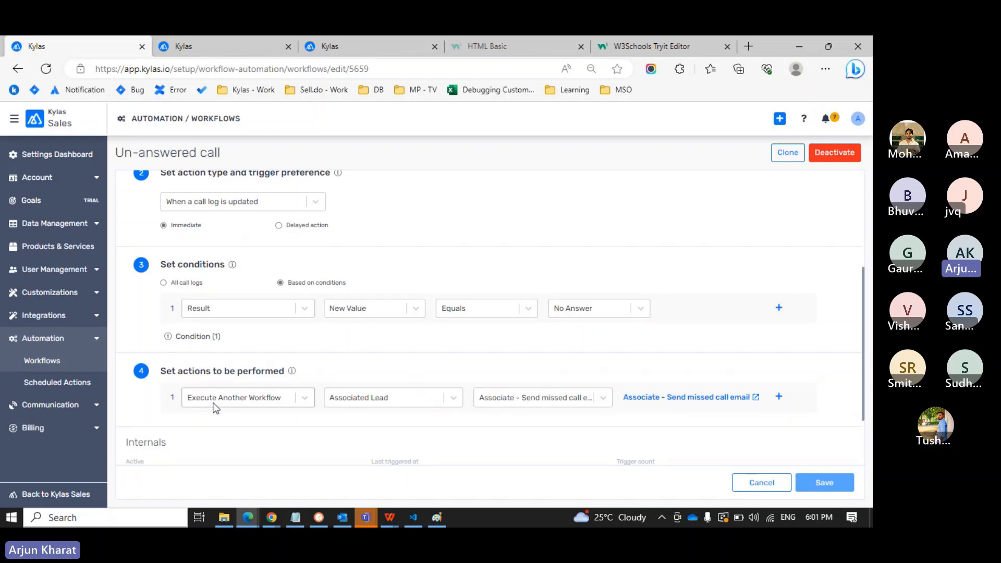
left_click(209, 46)
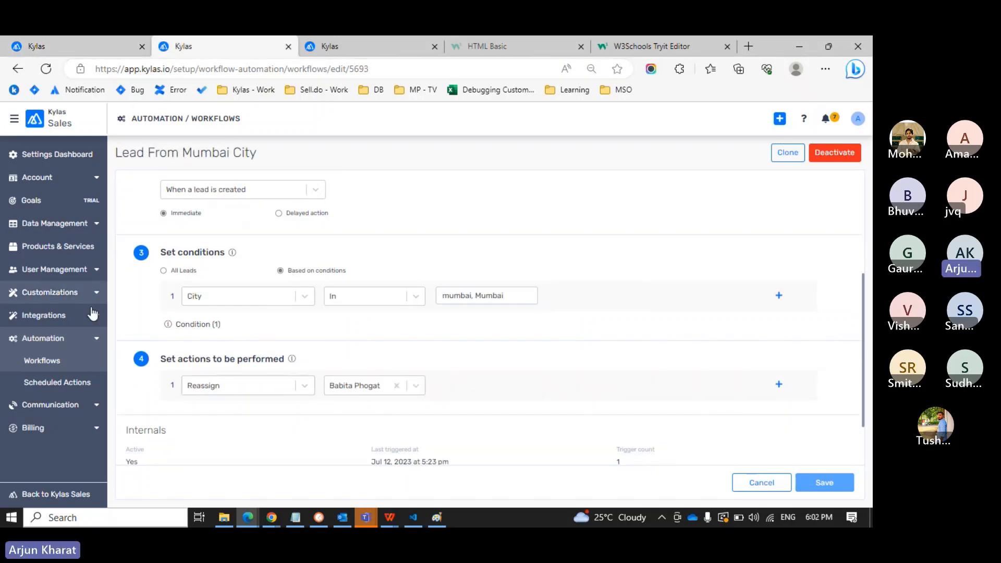
Start a new Call log workflow triggered when a call log is created, Immediate, based on conditions.
left_click(45, 361)
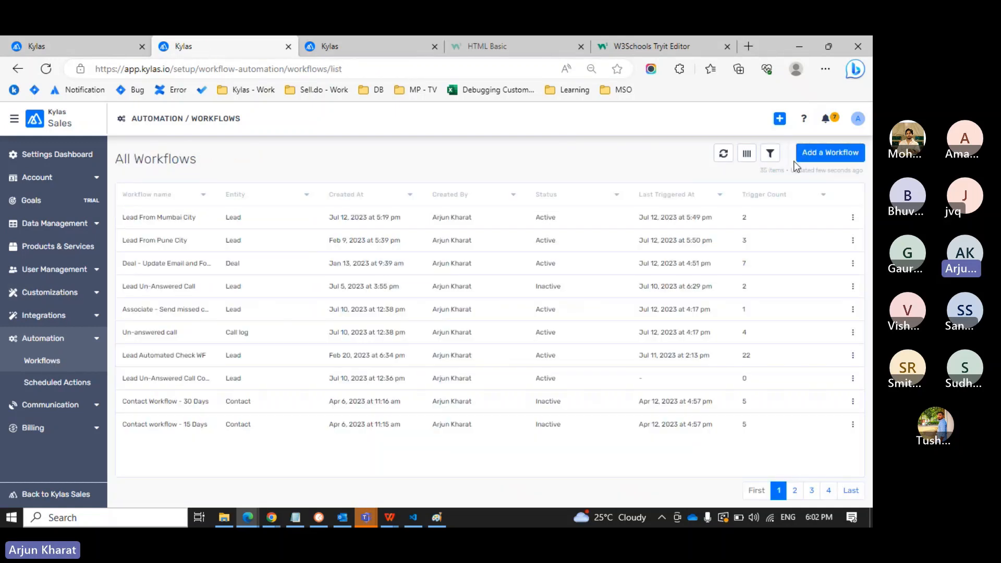
left_click(805, 154)
left_click(392, 315)
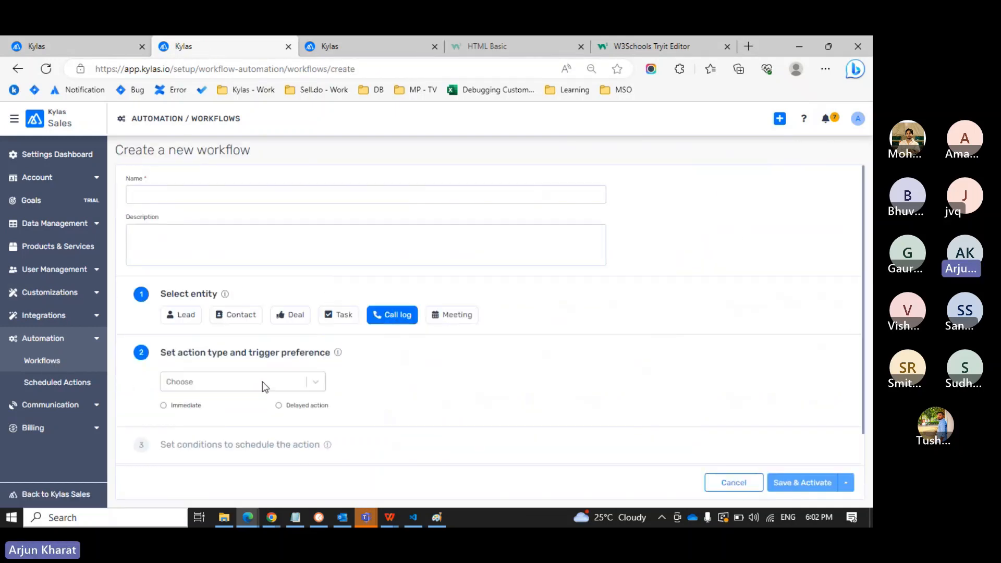
left_click(262, 381)
left_click(199, 411)
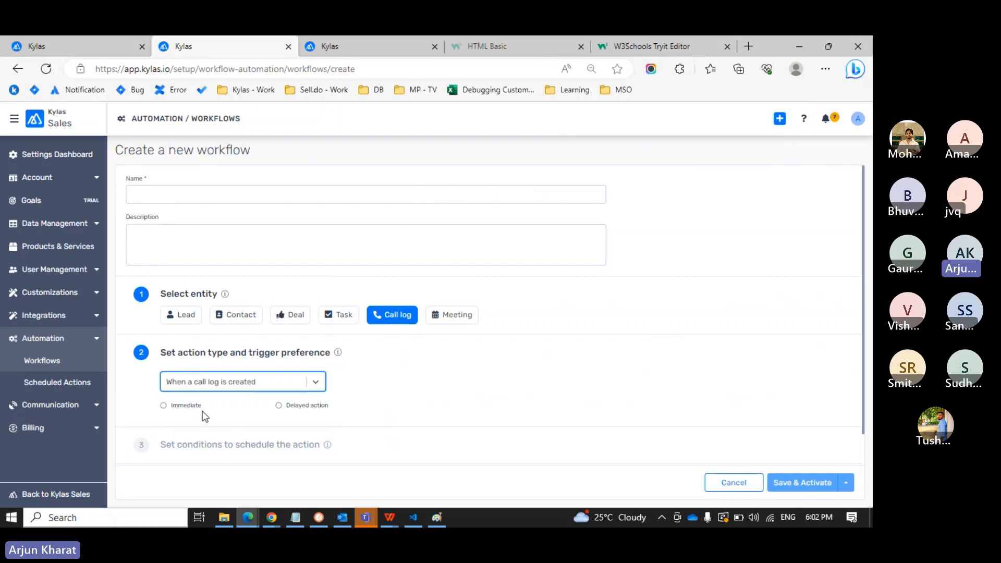
left_click(245, 381)
left_click(213, 416)
left_click(198, 412)
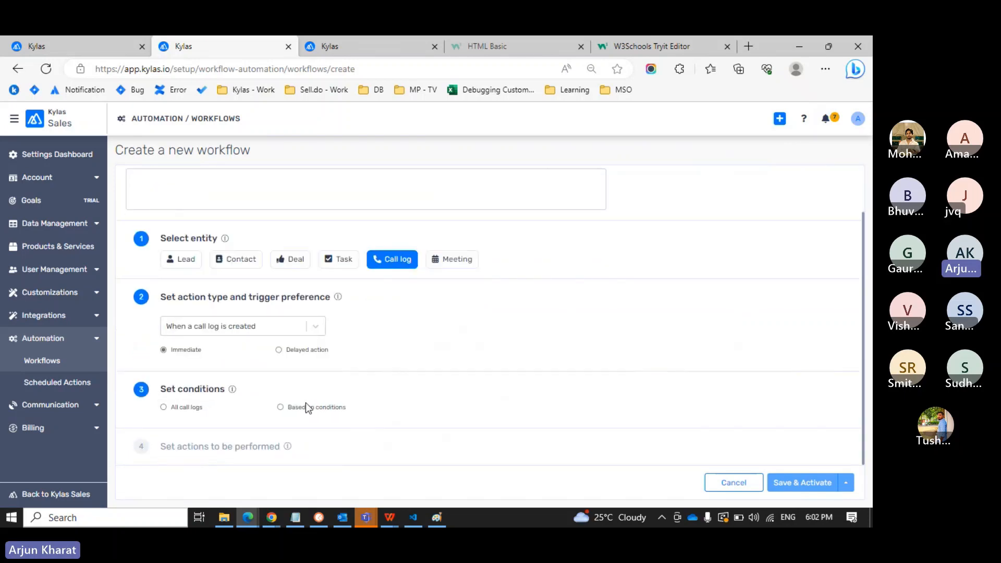
left_click(305, 408)
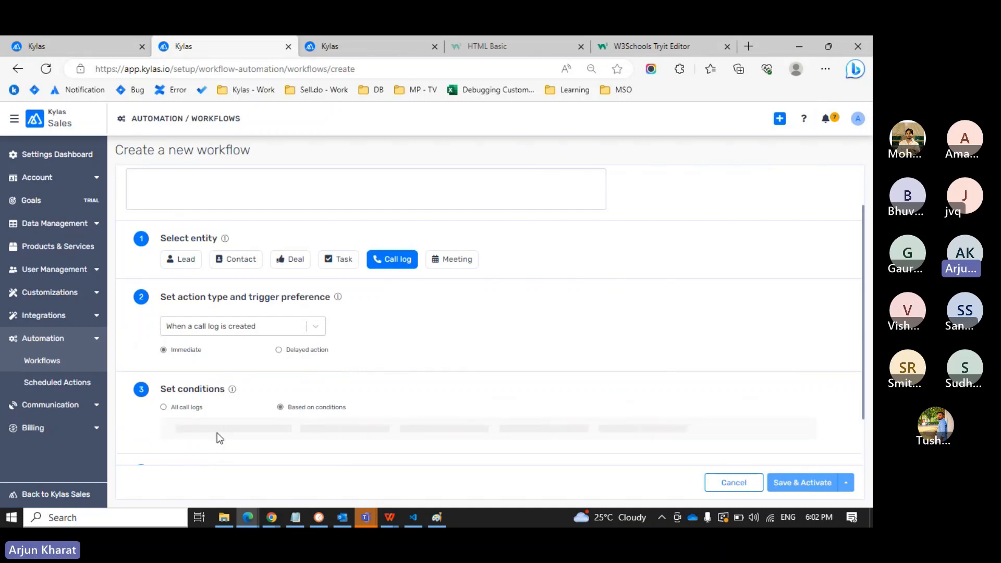
Compare the draft with the Un-answered call workflow, keeping execution based on conditions.
key("ctrl+shift+Tab")
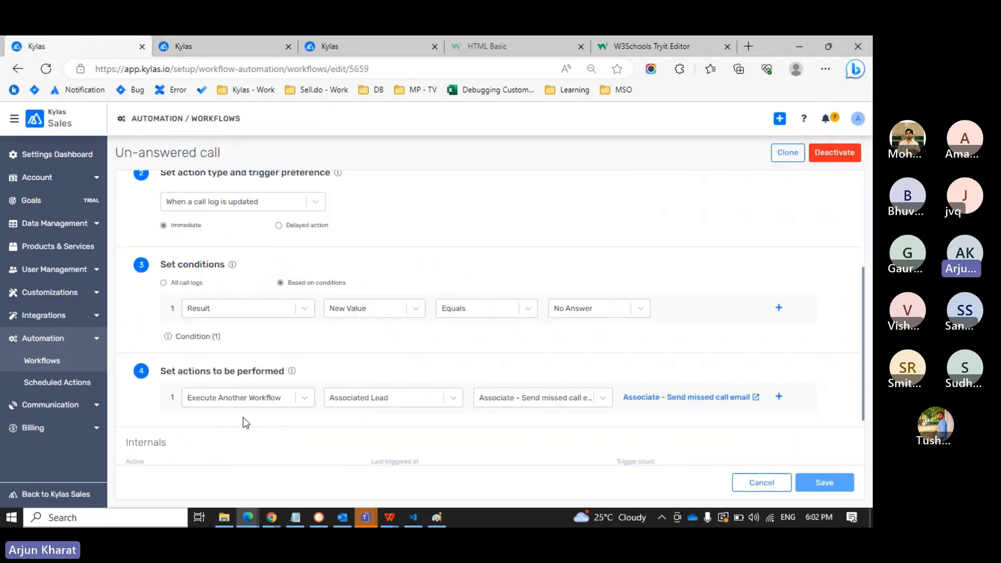
key("ctrl+Tab")
key("ctrl+shift+Tab")
key("ctrl+Tab")
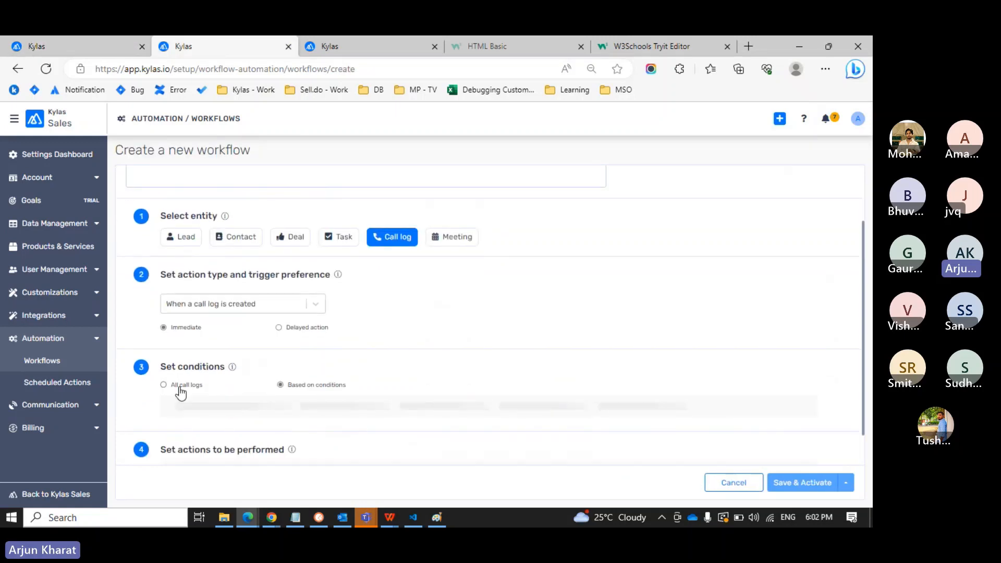
left_click(180, 387)
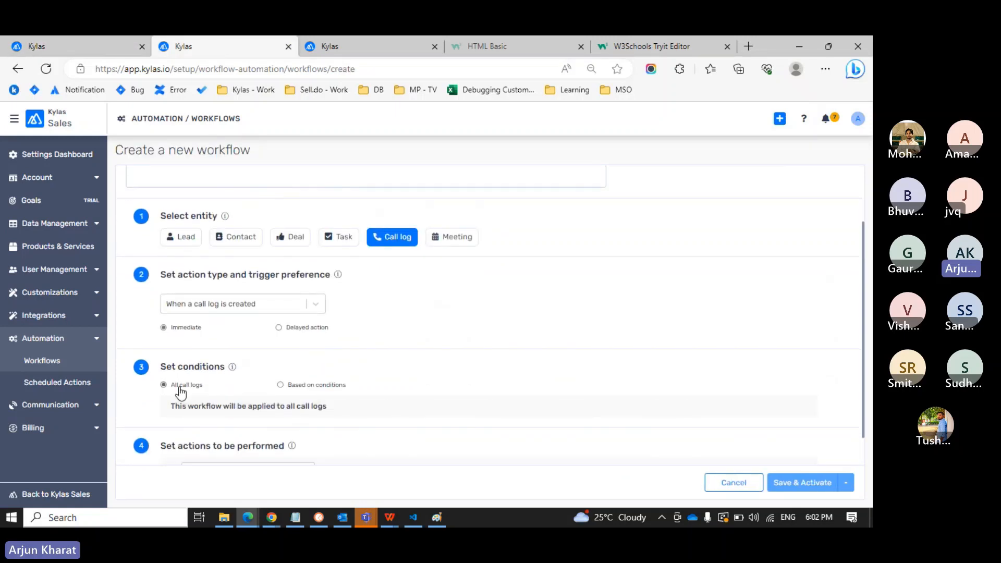
left_click(309, 387)
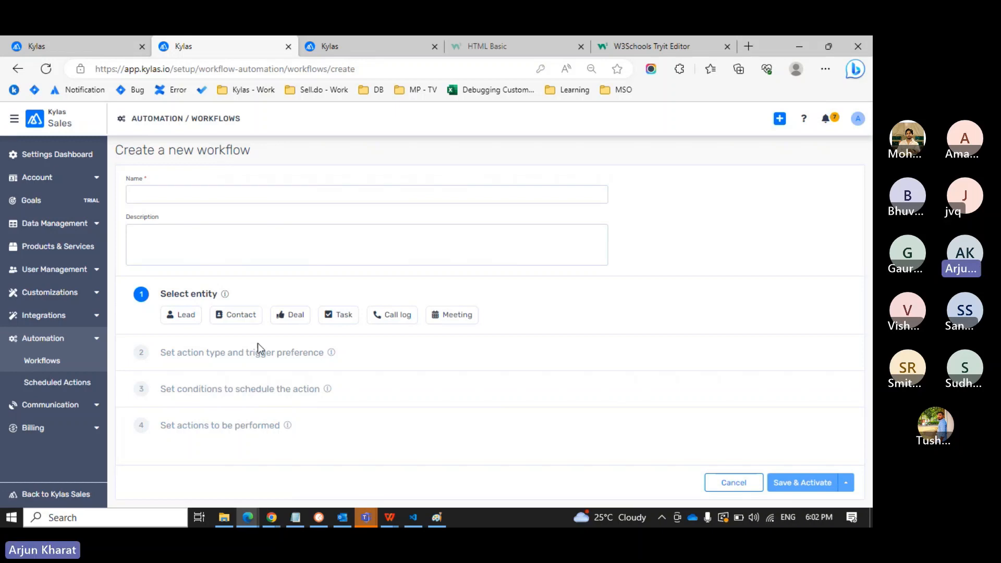
Make the workflow a Call log one triggered on creation, run Immediately, based on conditions.
left_click(385, 318)
left_click(219, 384)
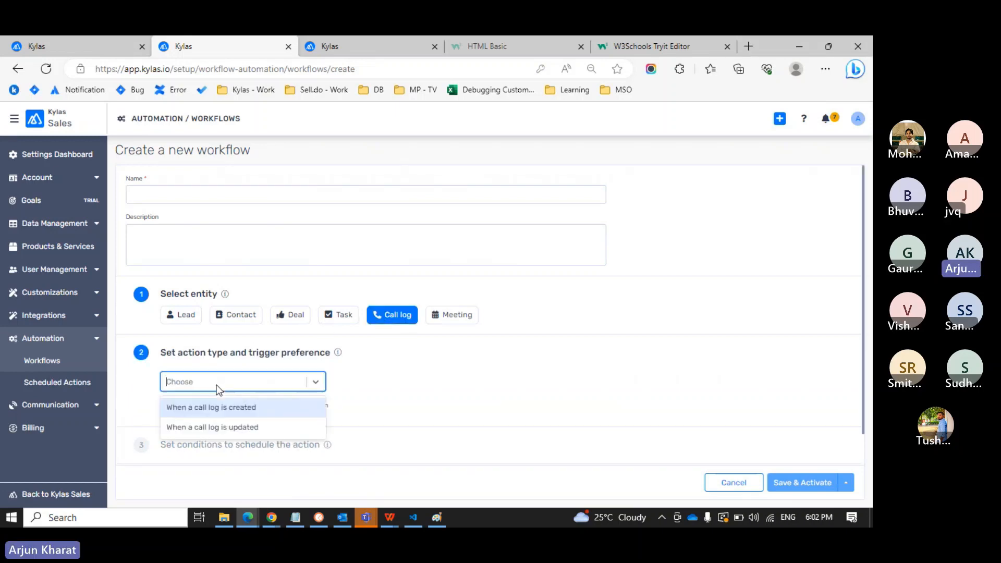
left_click(216, 408)
left_click(187, 406)
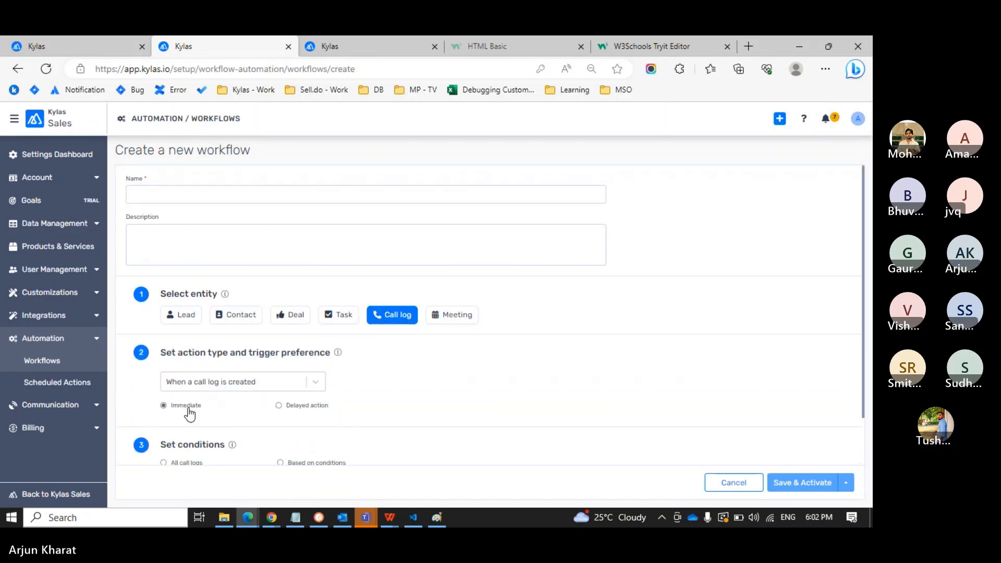
scroll(219, 411, "down", 1)
left_click(291, 410)
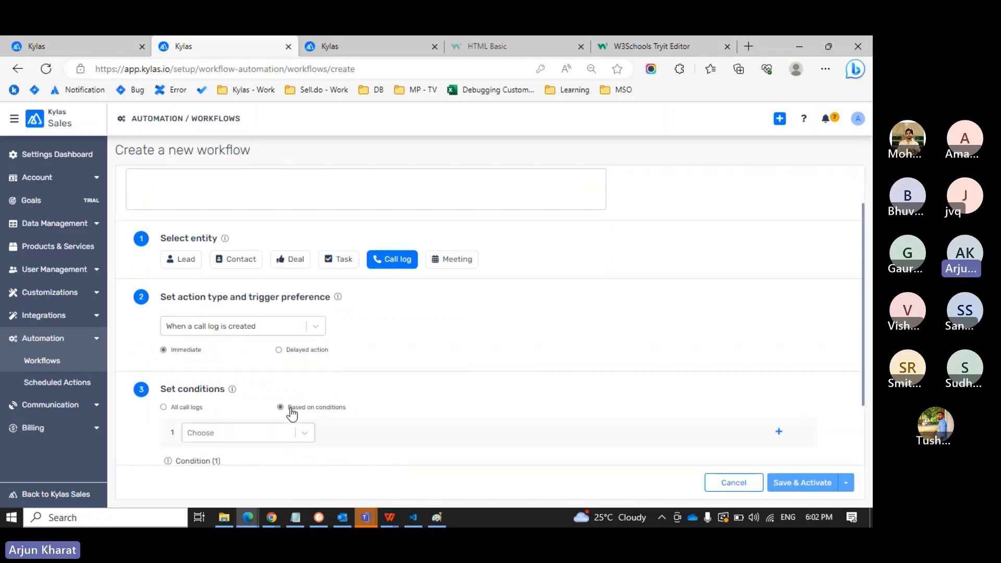
Add the condition Result equals No Answer.
left_click(246, 433)
key("Down")
key("Return")
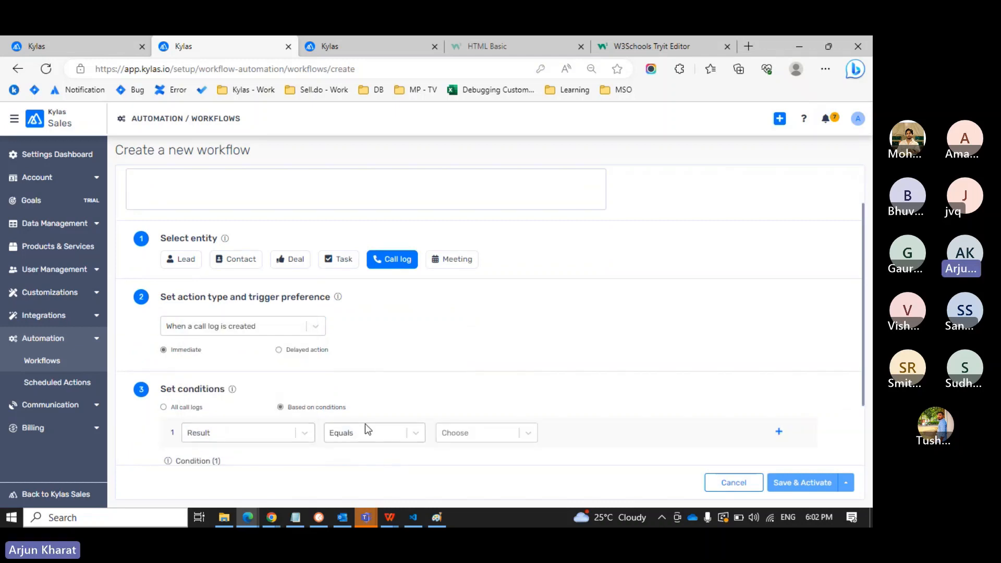
left_click(458, 439)
left_click(473, 354)
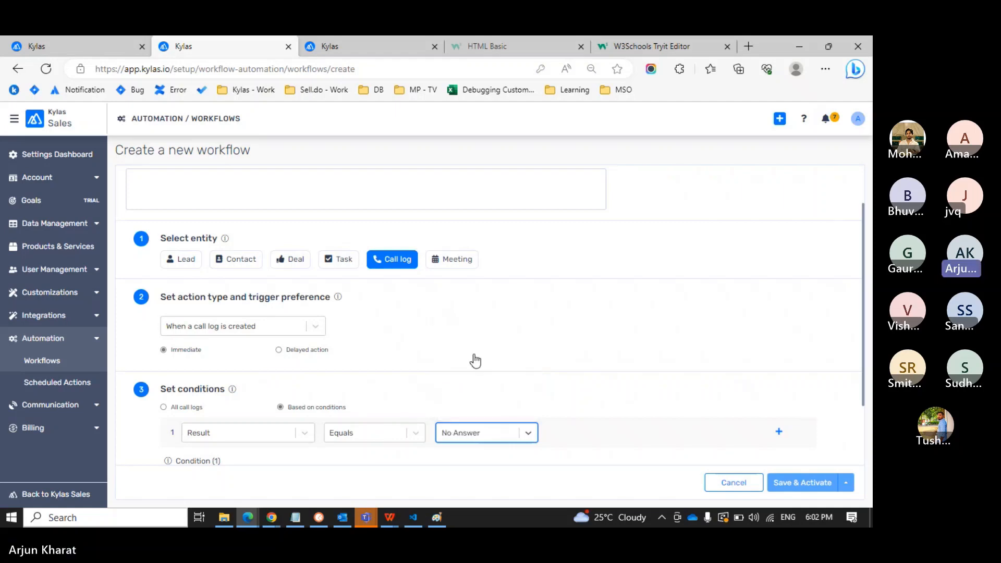
scroll(586, 373, "down", 1)
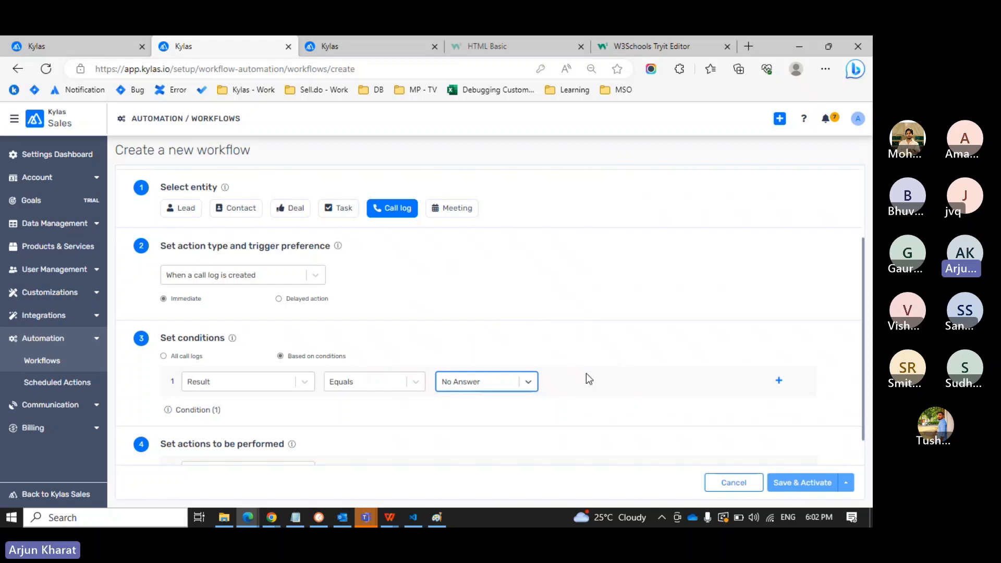
scroll(586, 373, "down", 1)
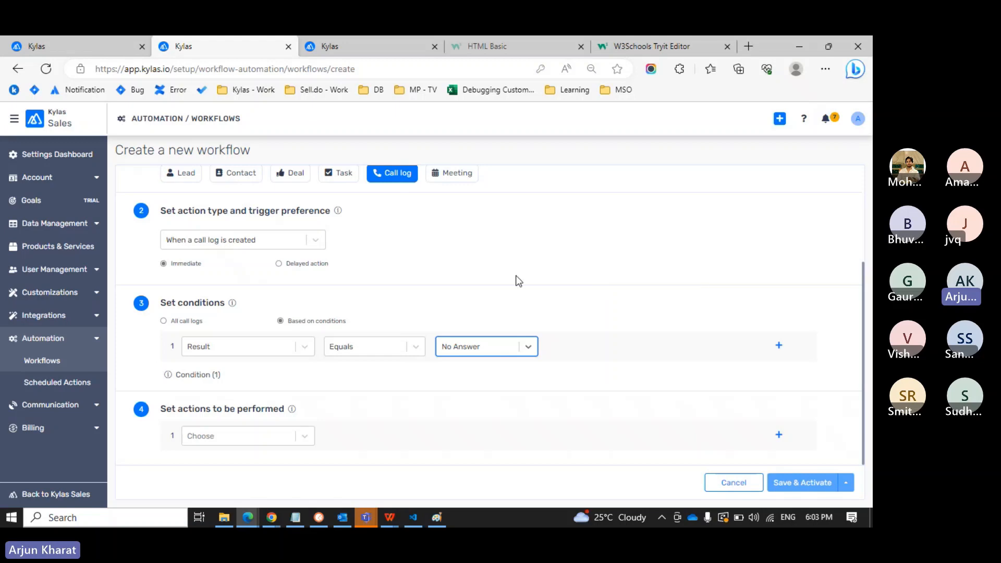
left_click(305, 436)
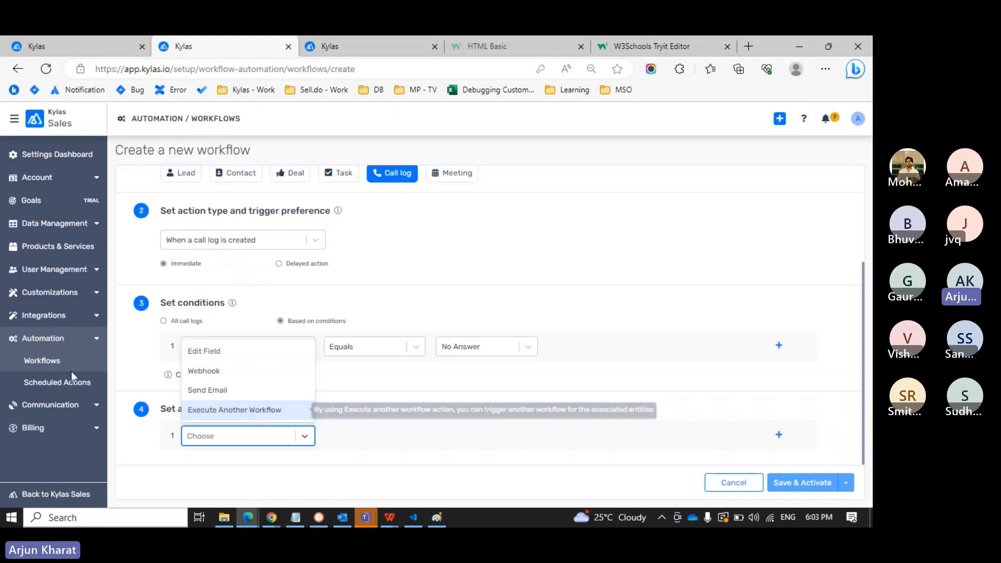
Give Un-answered call a second Execute Another Workflow action on the Associated Lead, choosing Create Workflow.
left_click(52, 360)
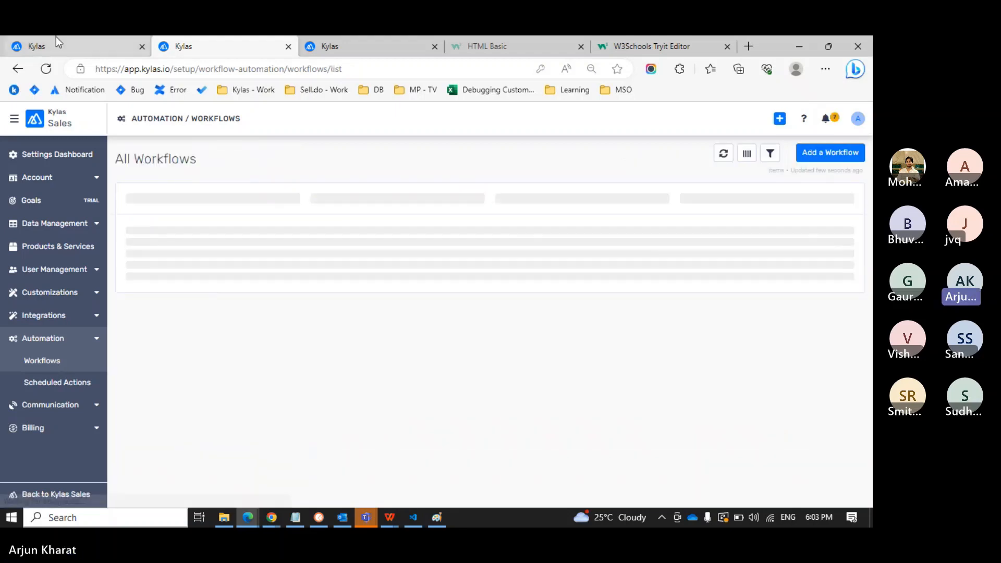
left_click(67, 46)
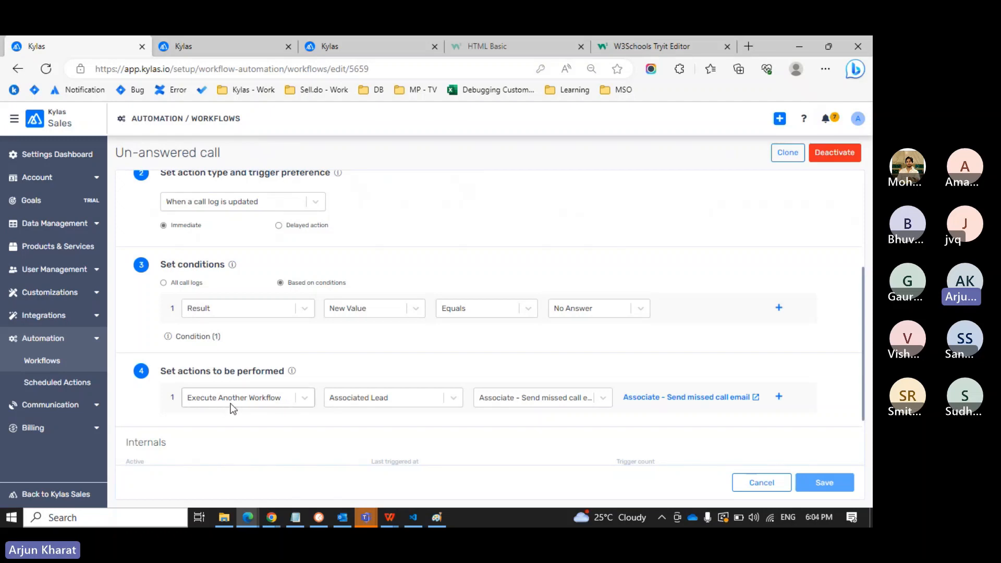
left_click(778, 396)
left_click(301, 433)
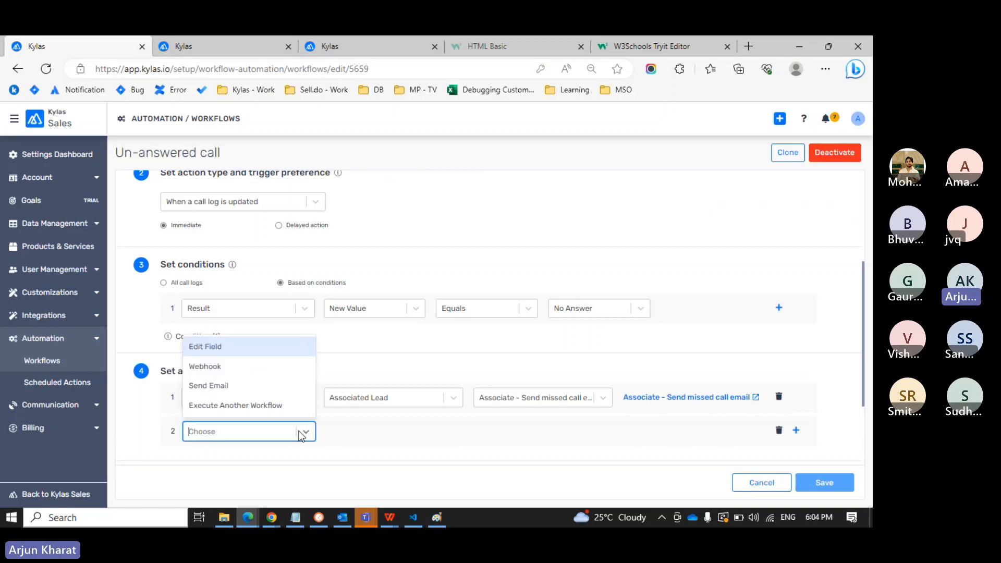
left_click(251, 408)
left_click(368, 432)
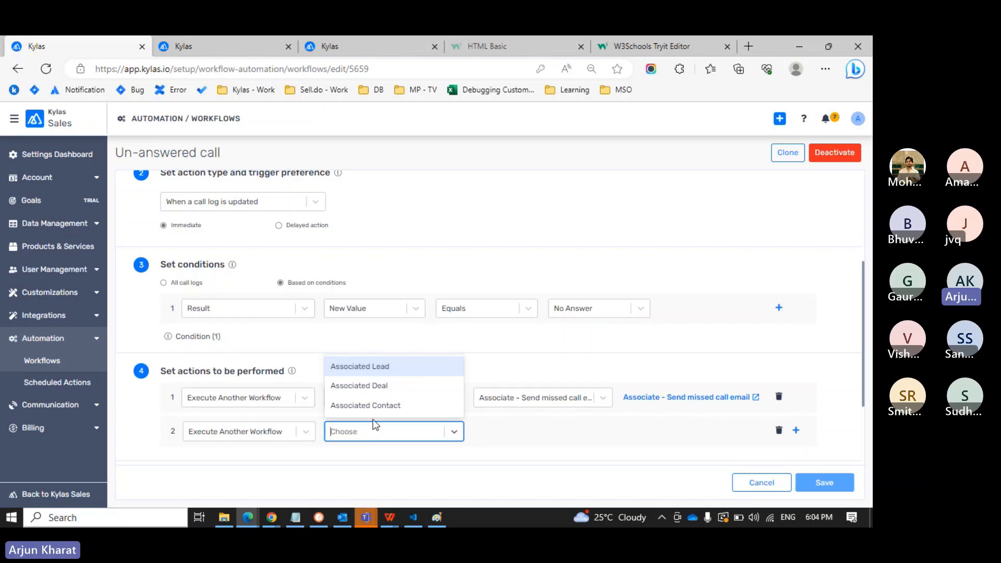
left_click(386, 371)
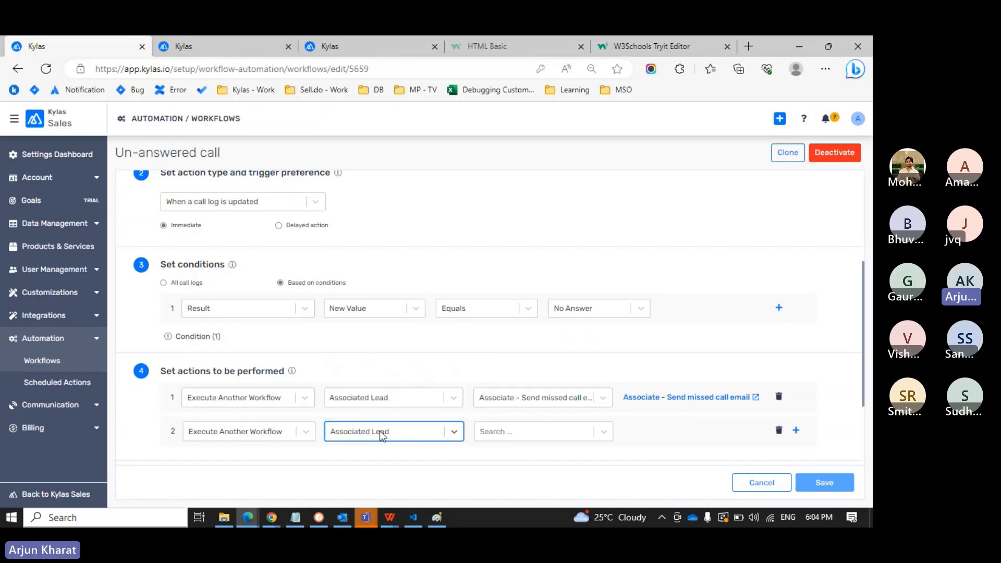
left_click(537, 438)
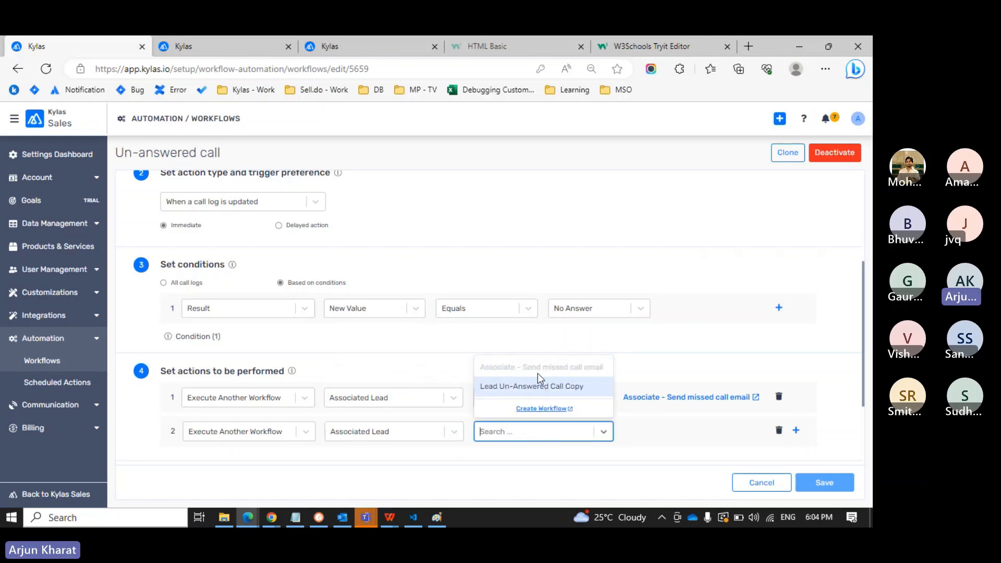
left_click(534, 407)
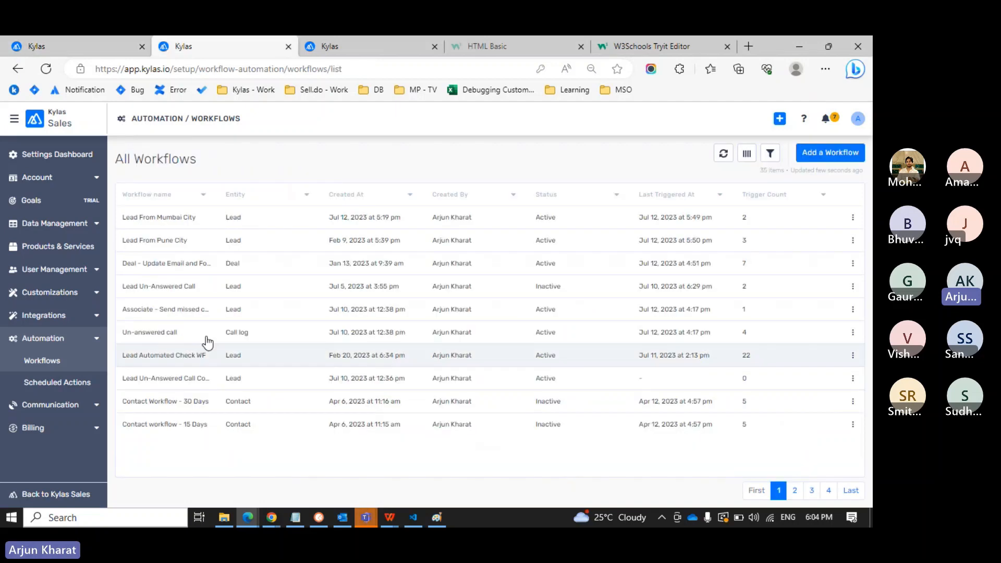
Create a Lead workflow executed as an associated entity action, running Immediately on all leads.
left_click(811, 156)
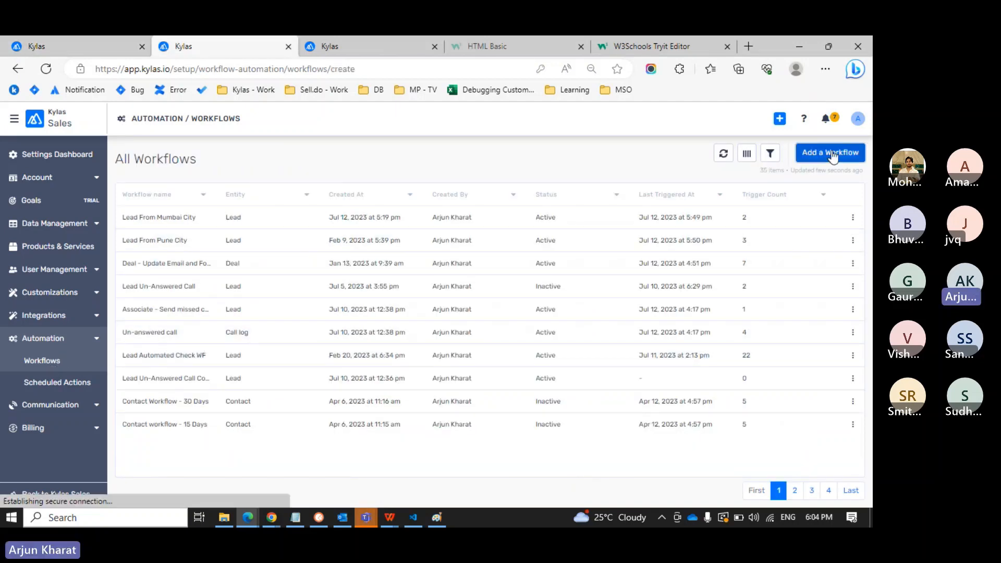
left_click(185, 315)
left_click(224, 381)
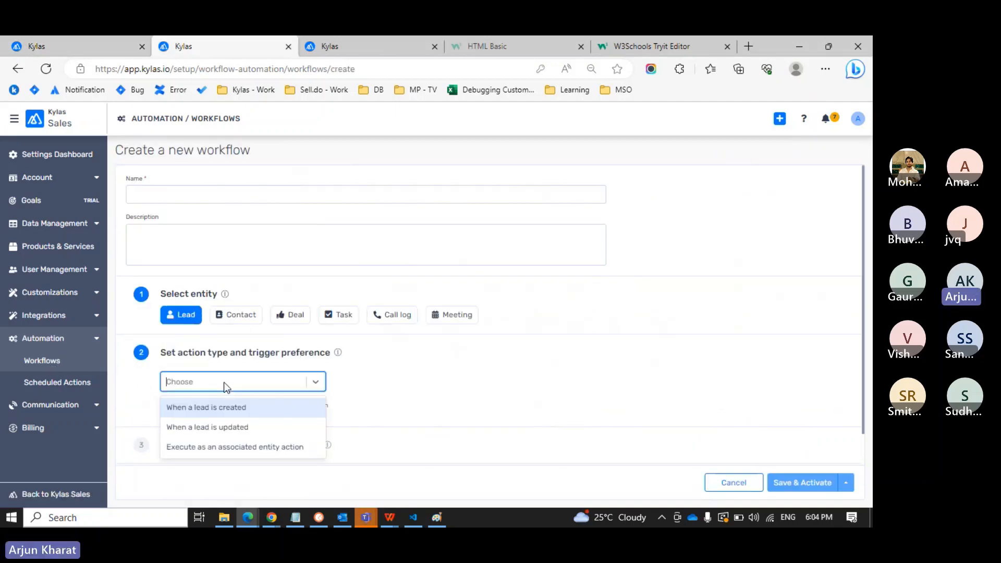
left_click(243, 451)
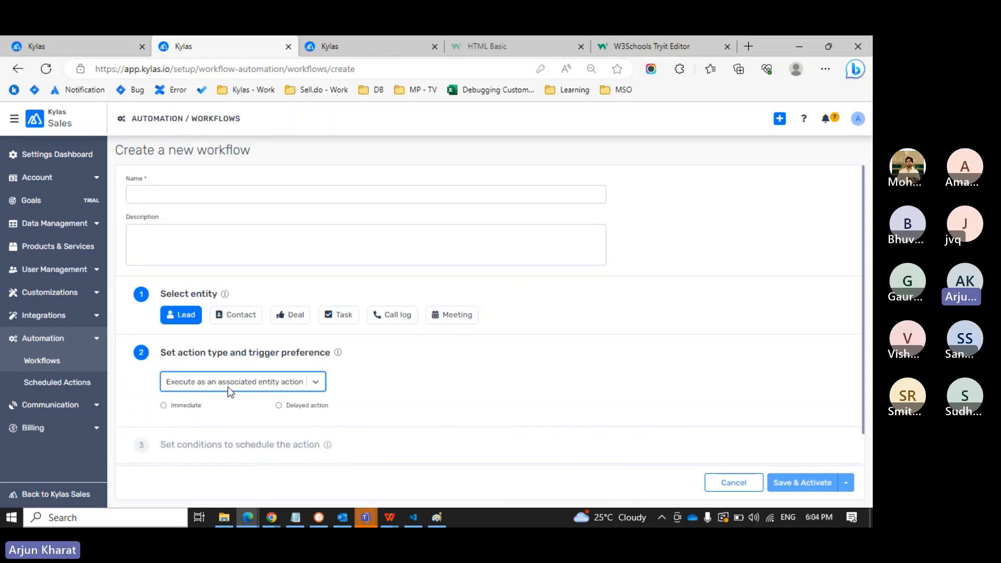
key("ctrl+shift+Tab")
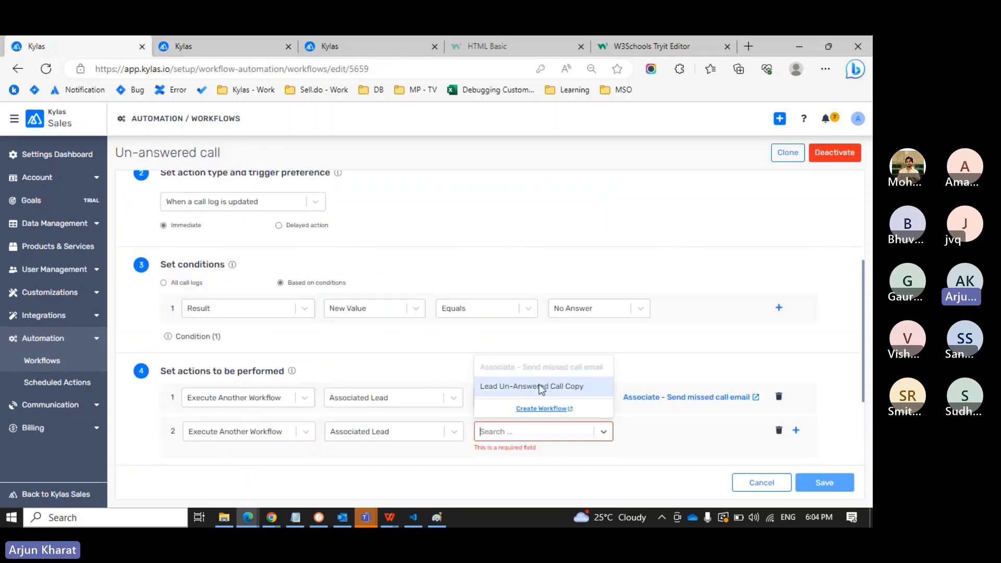
key("ctrl+Tab")
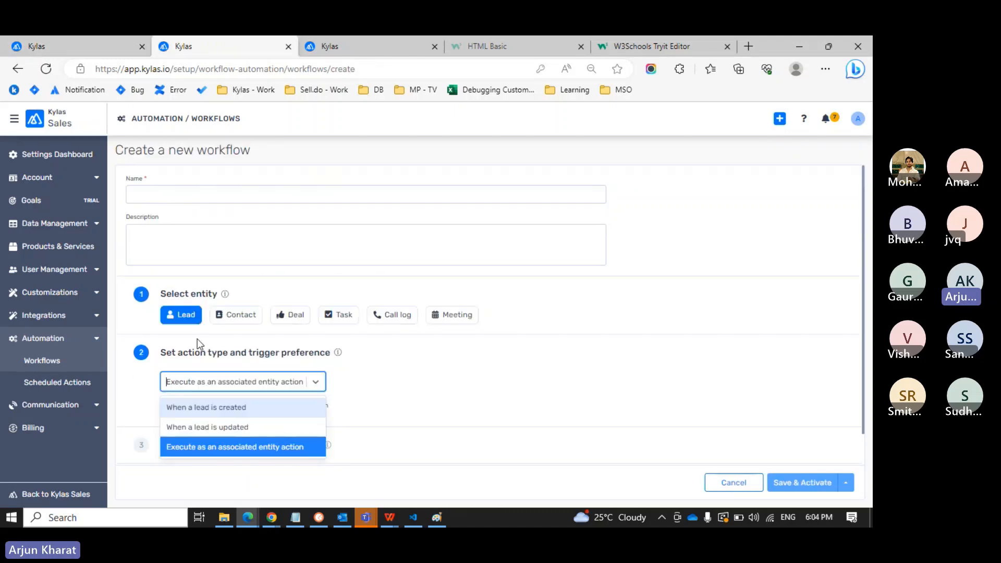
left_click(254, 447)
left_click(183, 405)
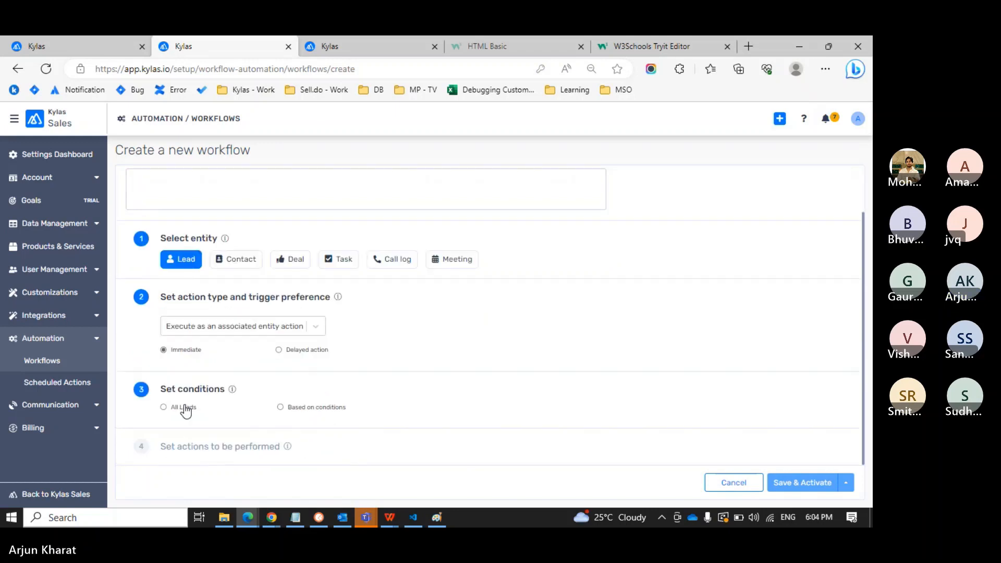
left_click(184, 407)
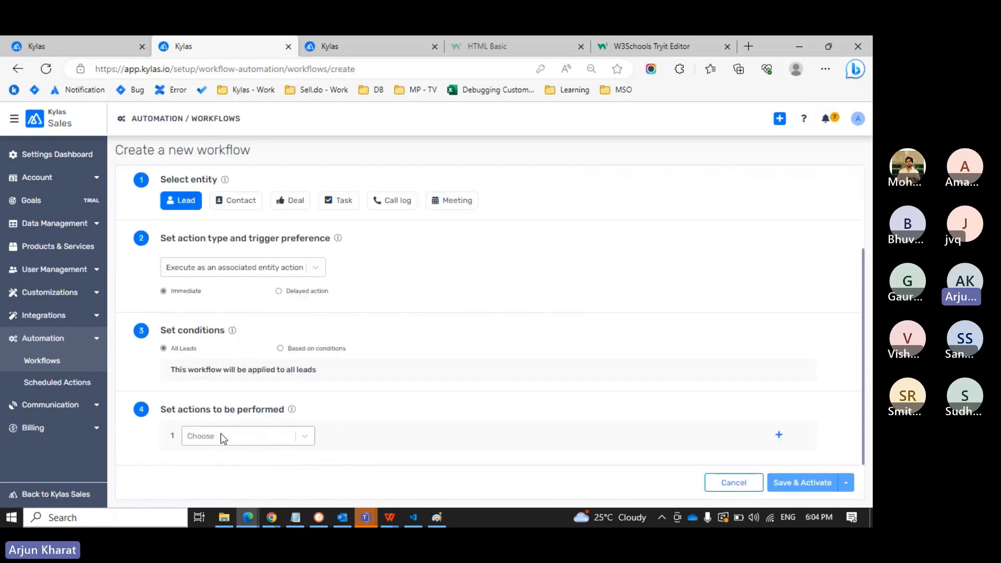
left_click(220, 436)
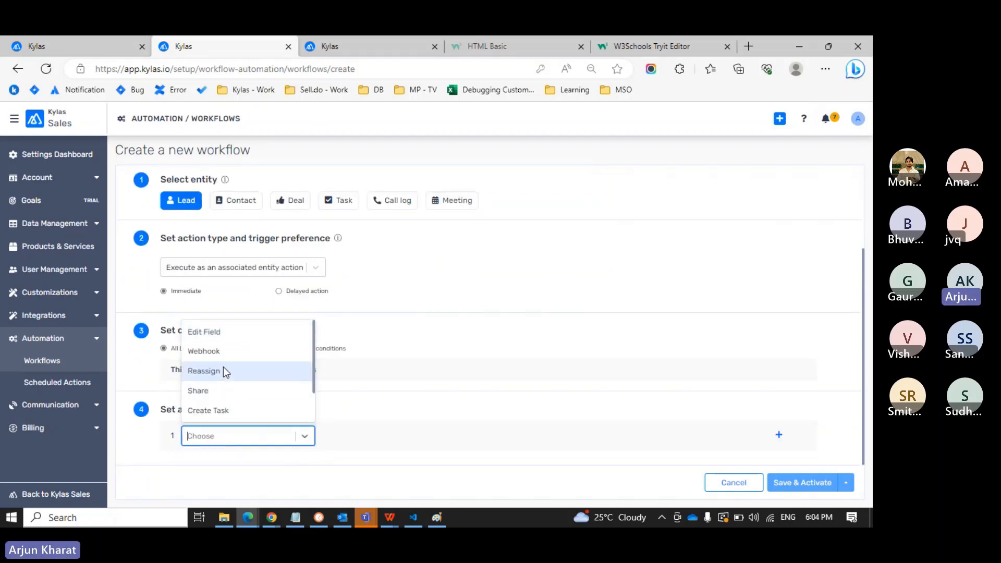
Add a Share Lead action with a named rule giving one chosen user Update access, and save it.
left_click(199, 390)
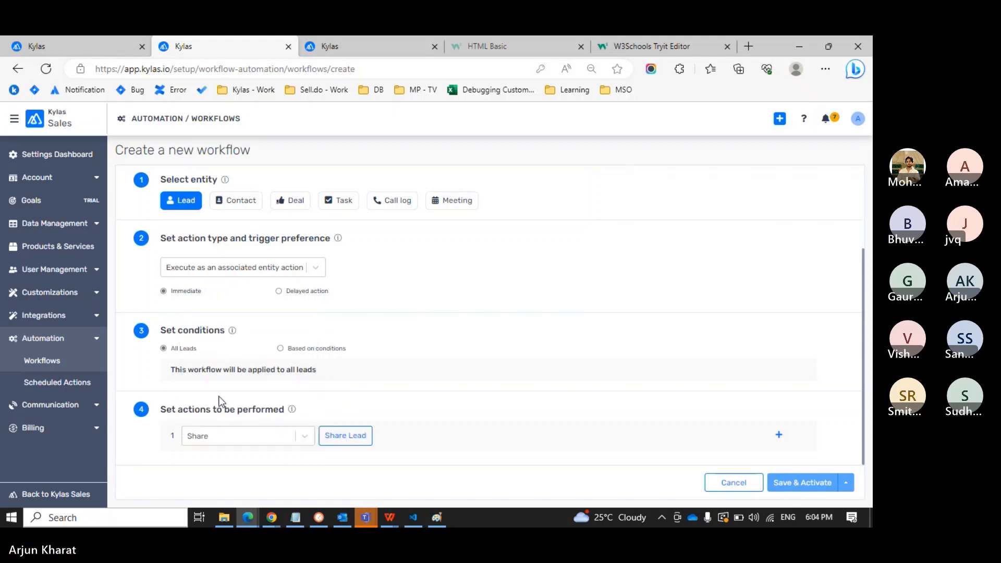
left_click(336, 437)
left_click(317, 172)
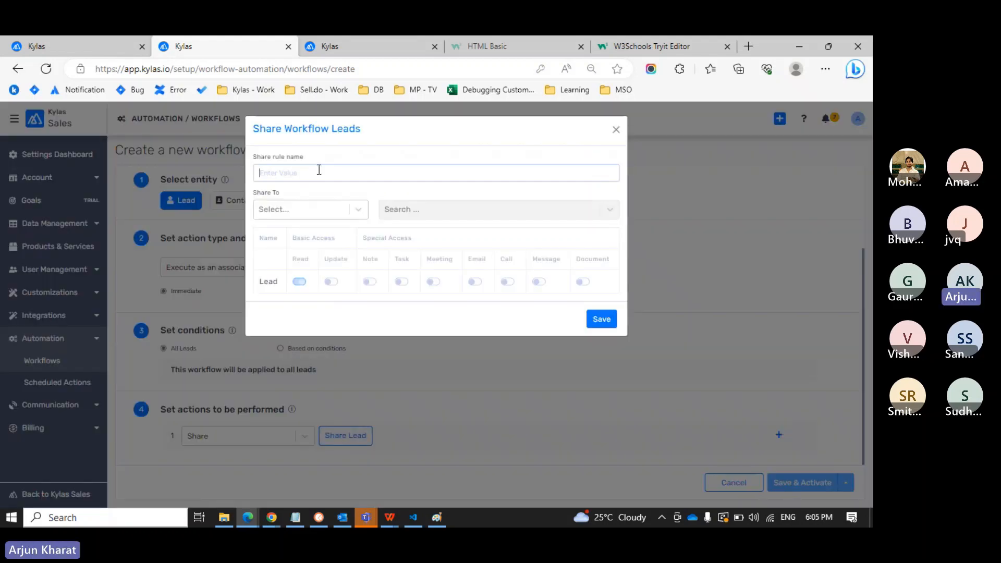
type("Share it with Sid")
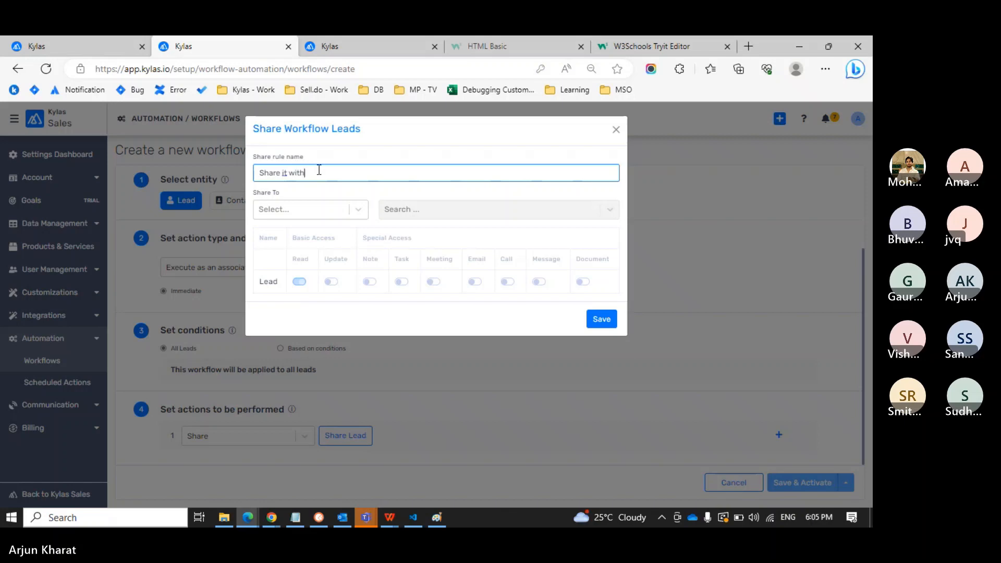
key("BackSpace")
key("BackSpace")
key("BackSpace")
type("Babita")
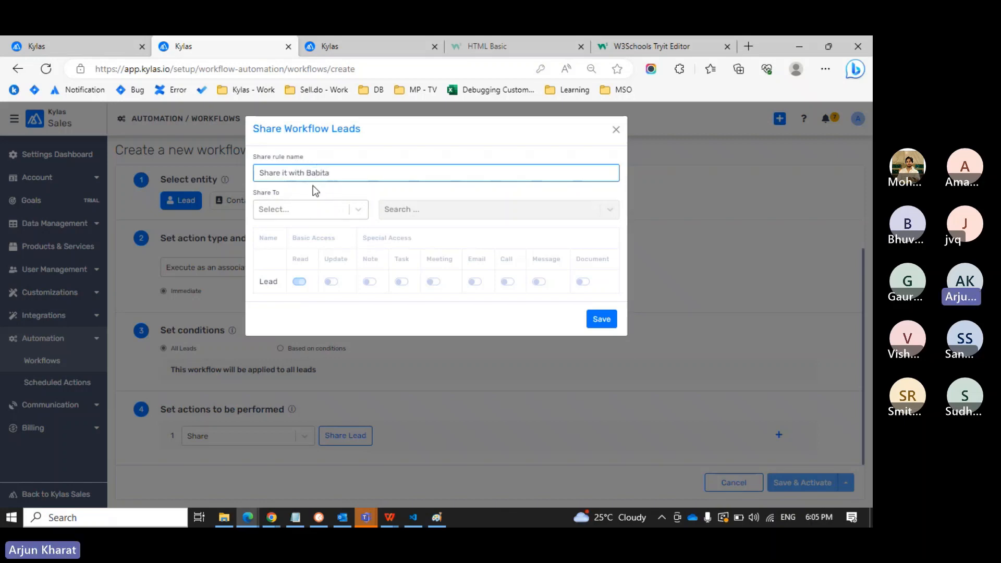
left_click(296, 210)
left_click(280, 239)
left_click(411, 212)
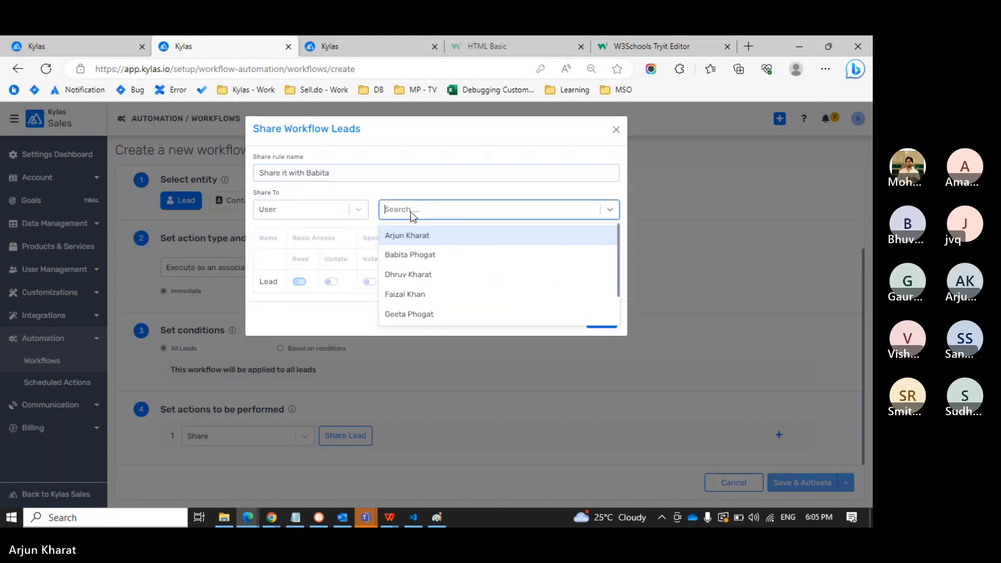
left_click(411, 253)
left_click(332, 281)
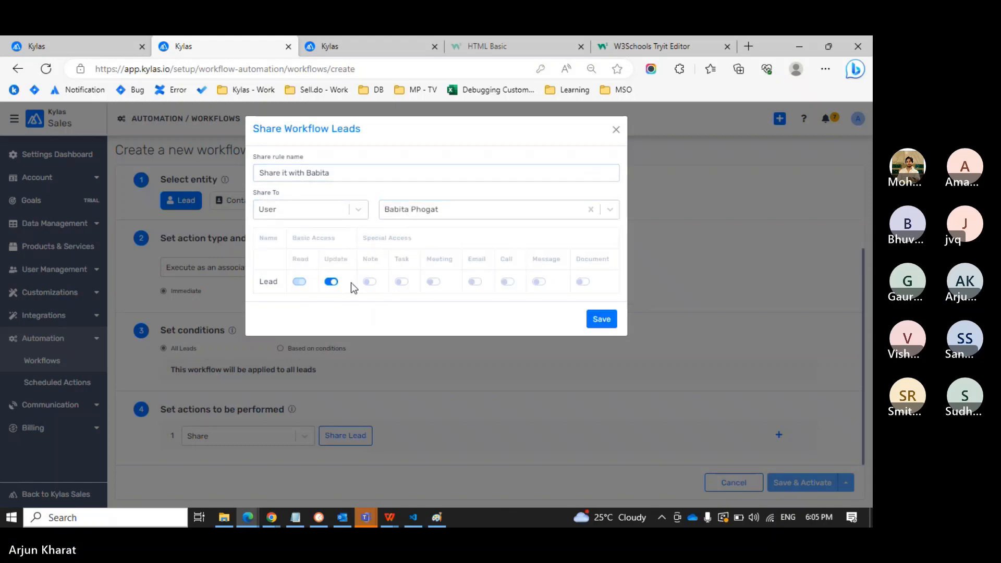
left_click(369, 282)
left_click(592, 325)
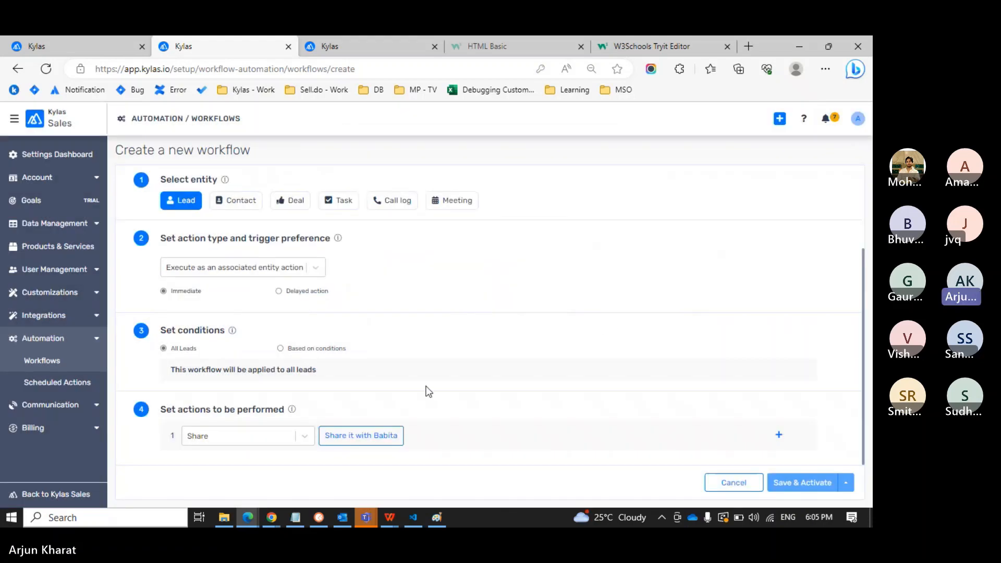
Name the workflow 'Share with' plus the user's name, then Save & Activate it.
scroll(643, 399, "up", 3)
left_click(375, 197)
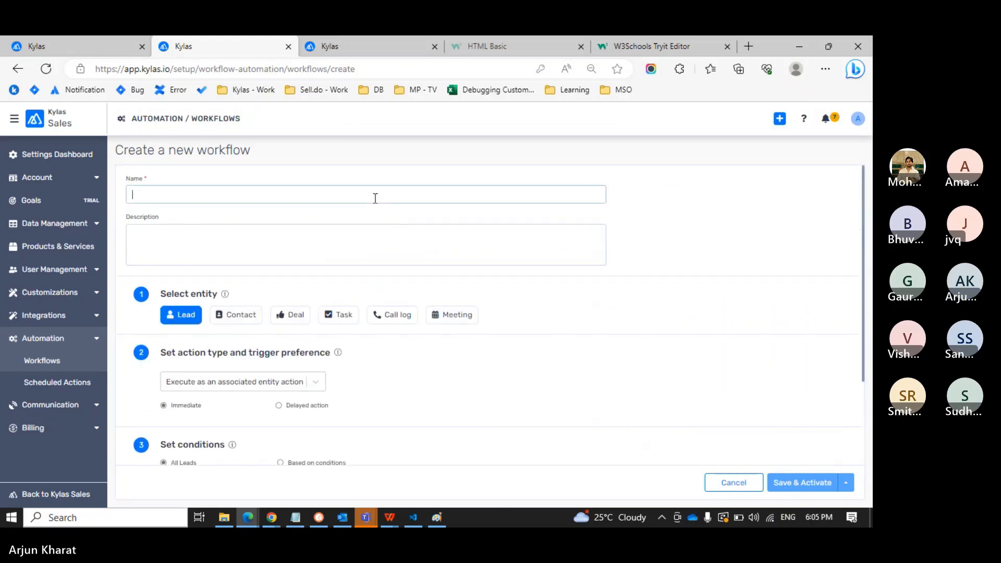
type("Share with babita")
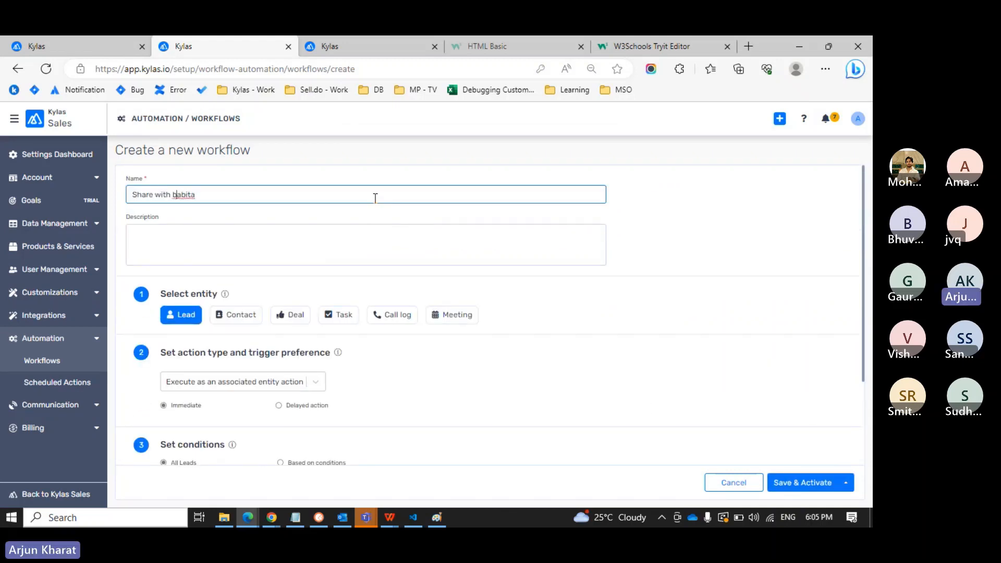
key("Delete")
type("Babita")
scroll(473, 337, "down", 2)
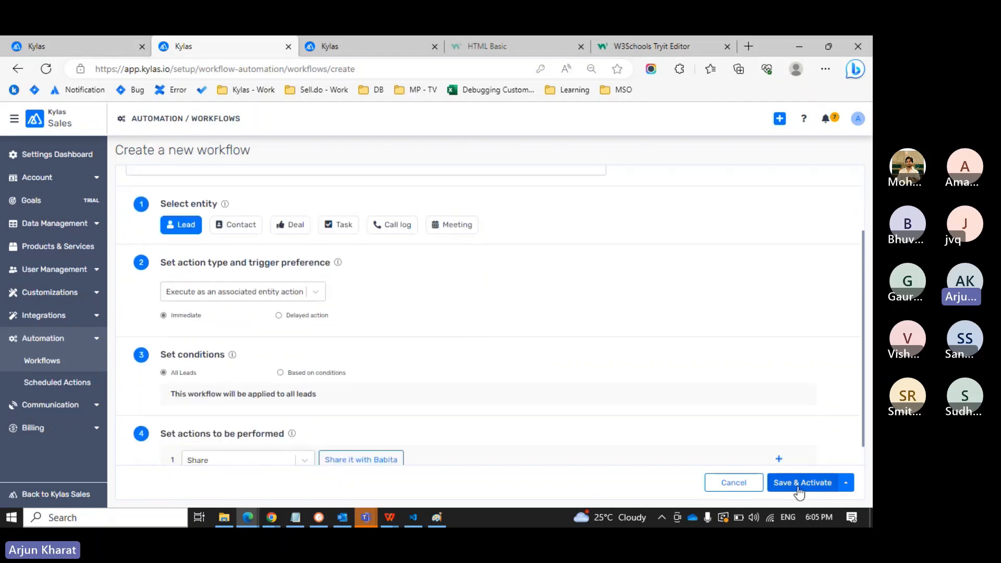
scroll(536, 357, "up", 2)
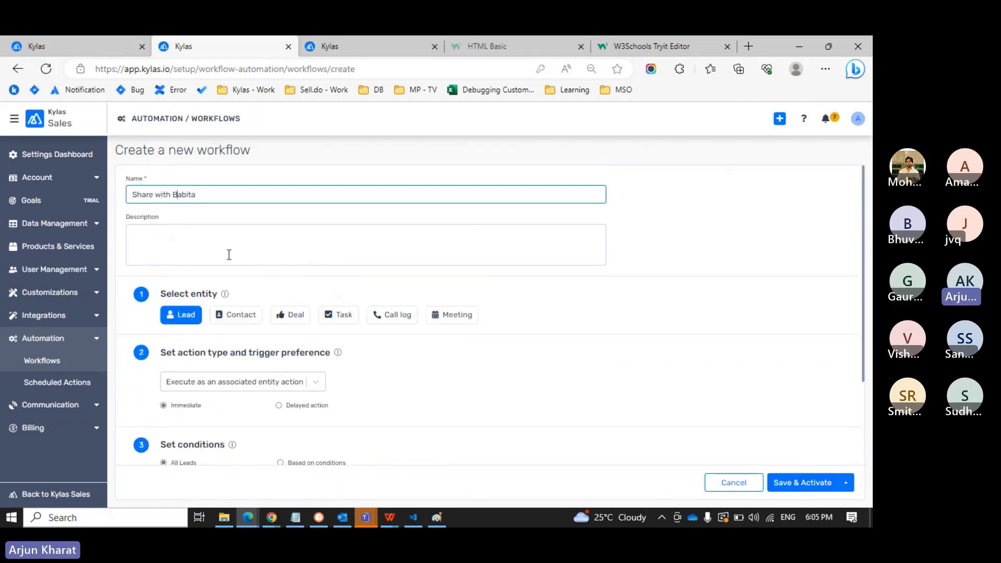
left_click_drag(204, 193, 128, 195)
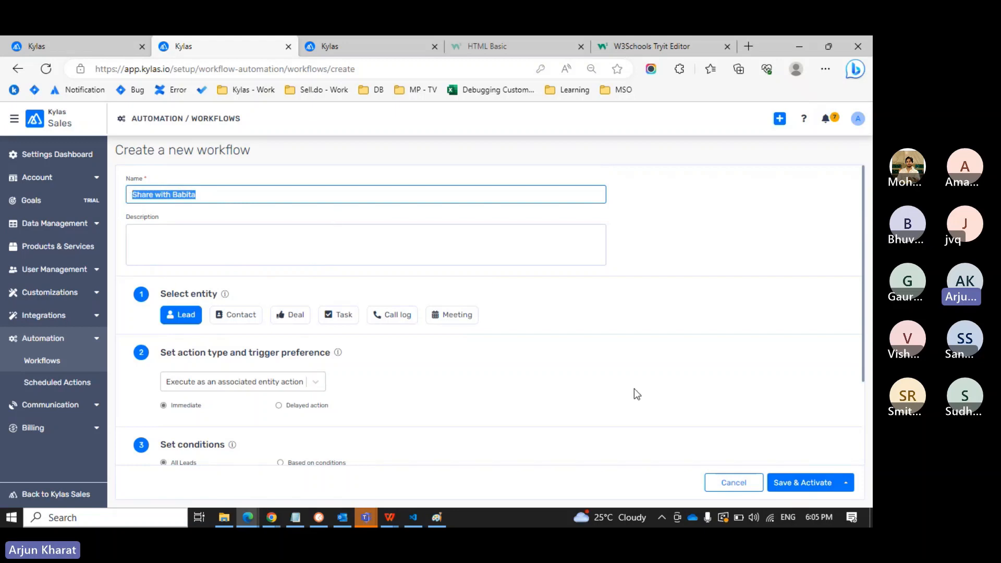
left_click(804, 489)
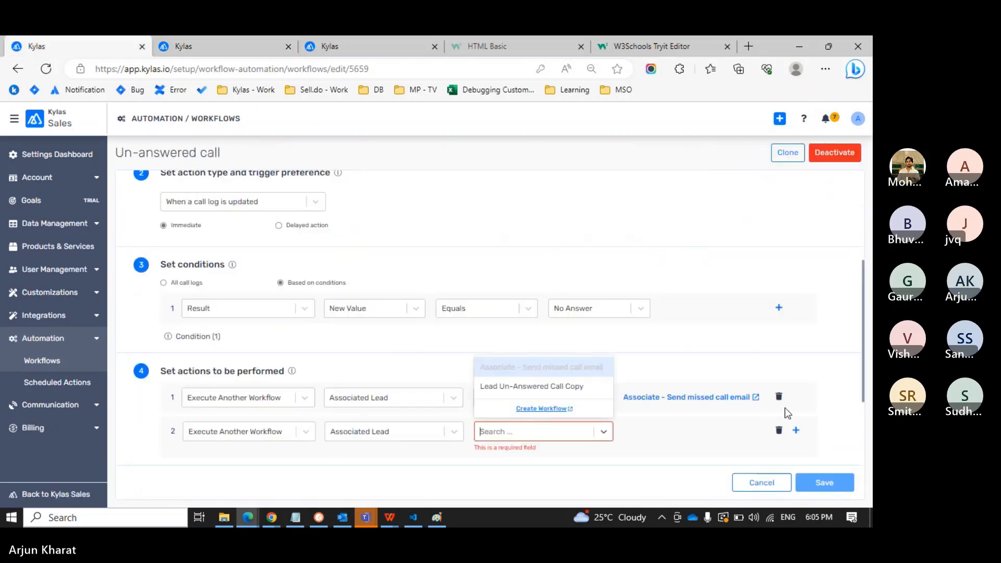
Remove the incomplete second action and re-add one executing another workflow on the Associated Lead.
left_click(778, 430)
left_click(778, 430)
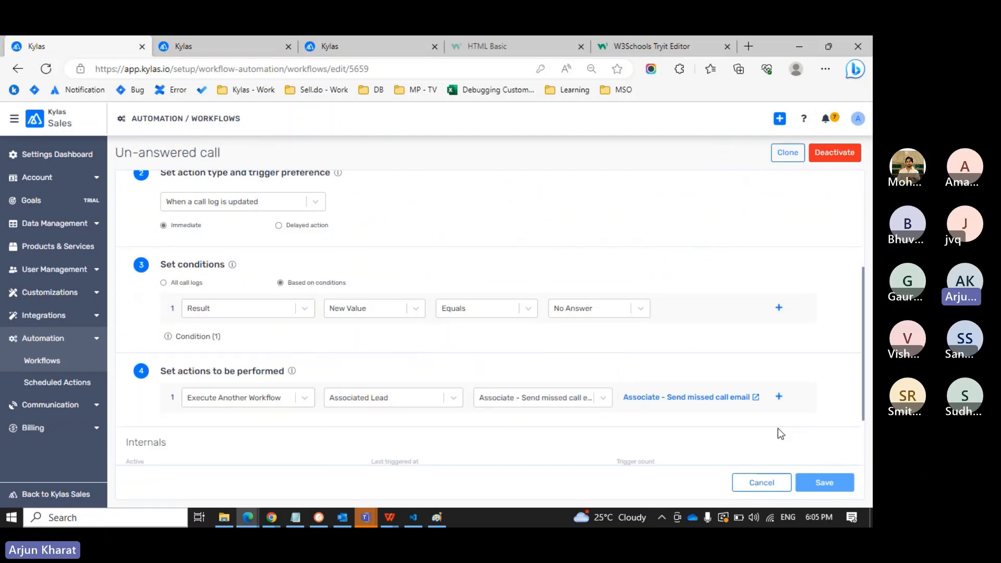
left_click(776, 397)
left_click(251, 430)
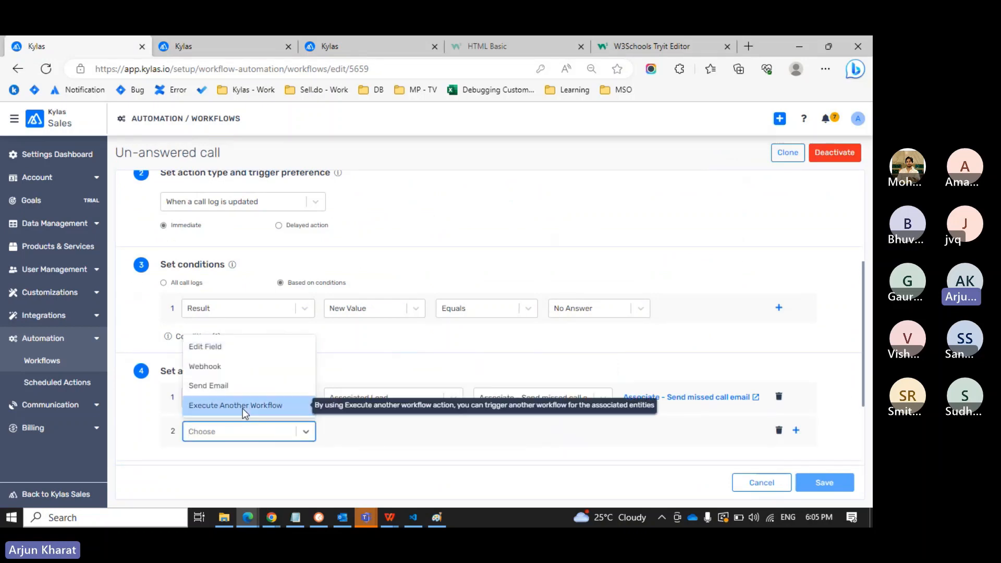
left_click(243, 408)
left_click(355, 433)
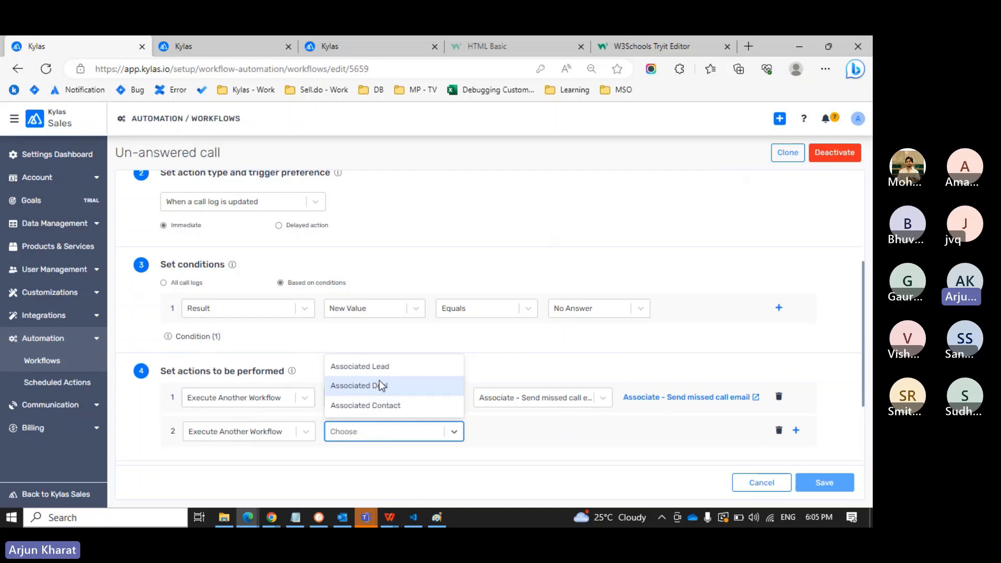
left_click(383, 366)
Delete the empty second action without picking a workflow, then go to the test lead's page.
left_click(500, 432)
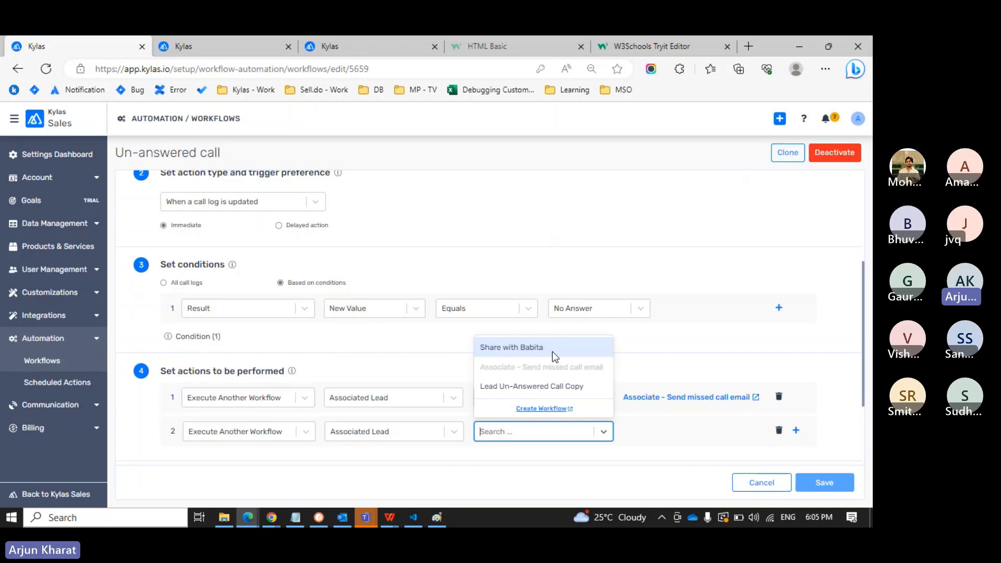
left_click(663, 461)
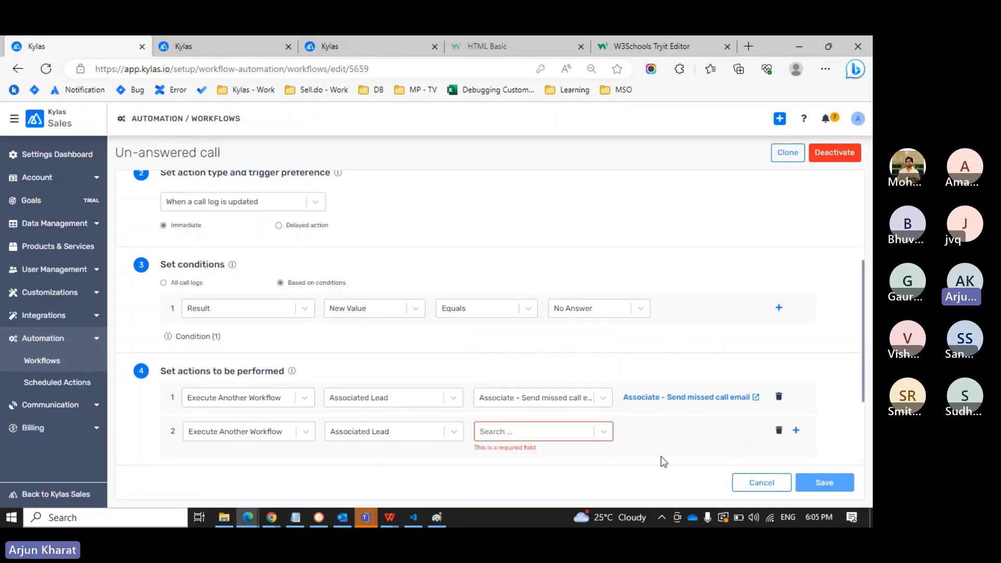
left_click(778, 430)
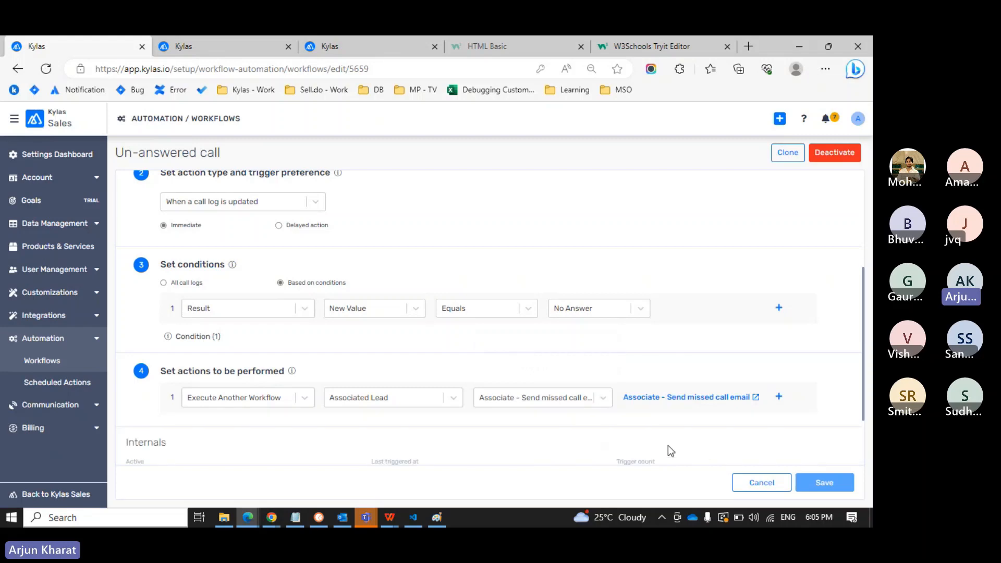
key("ctrl+Tab")
key("ctrl+Tab")
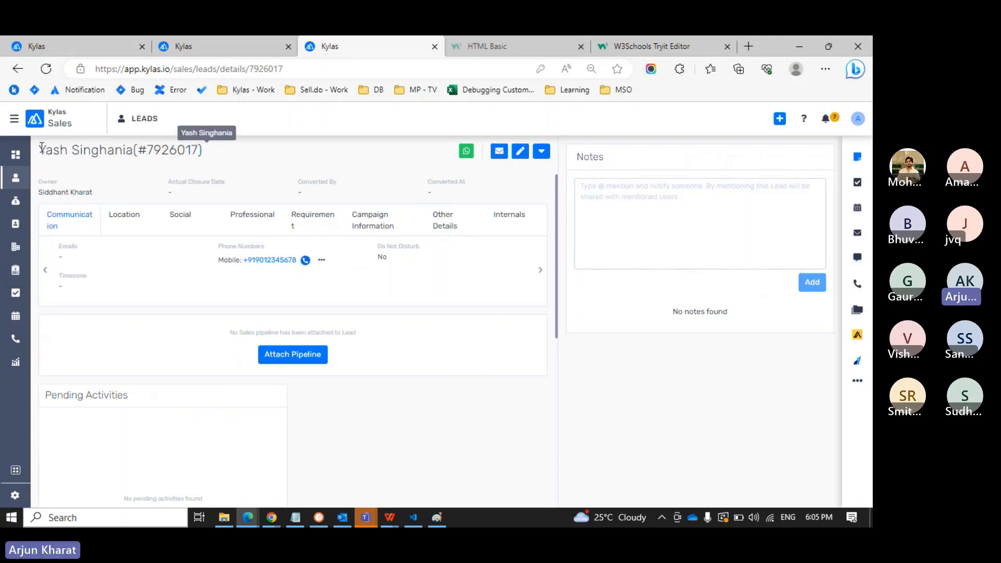
Open the test lead's Call Logs and start logging a new call.
left_click_drag(41, 148, 135, 152)
left_click(136, 151)
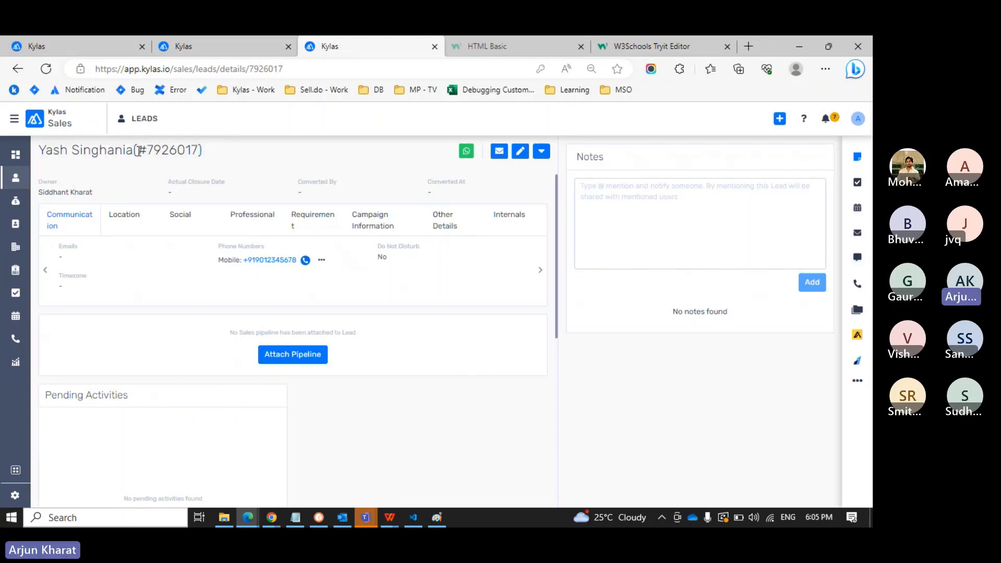
left_click(857, 283)
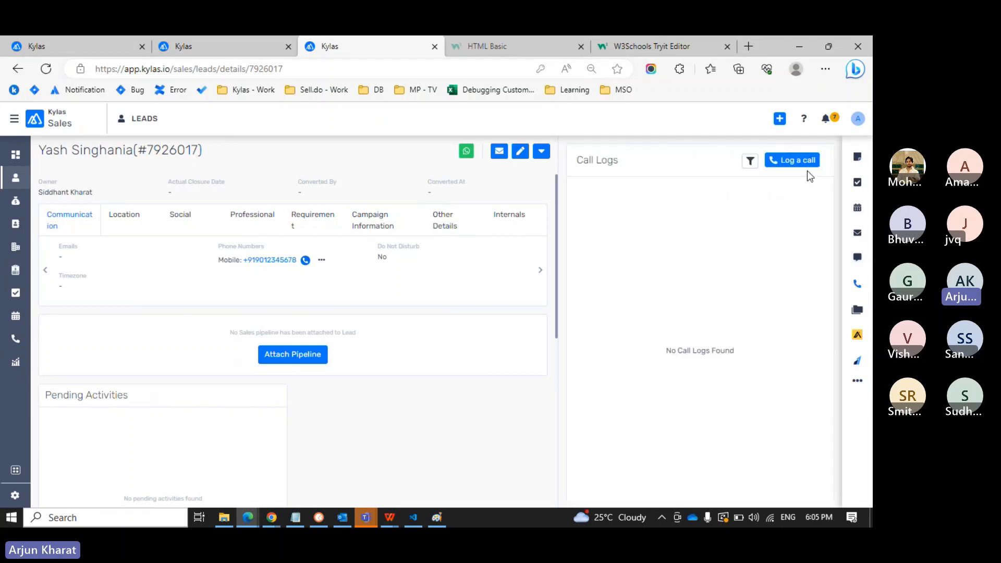
left_click(808, 164)
Save the call as 'I called the lead', Connected, 25 seconds, then return to All Workflows.
left_click(506, 182)
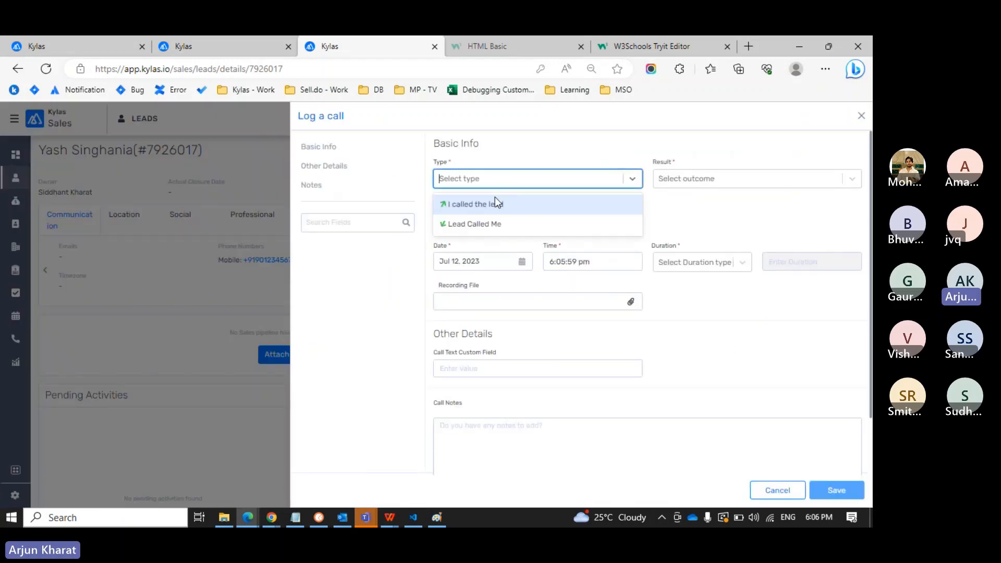
left_click(495, 198)
left_click(677, 180)
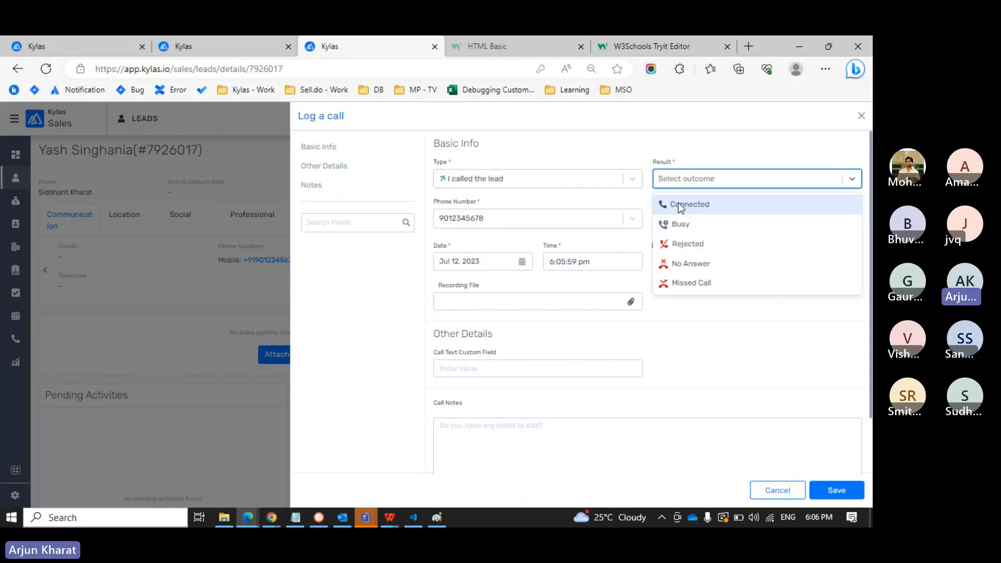
left_click(680, 205)
left_click(697, 261)
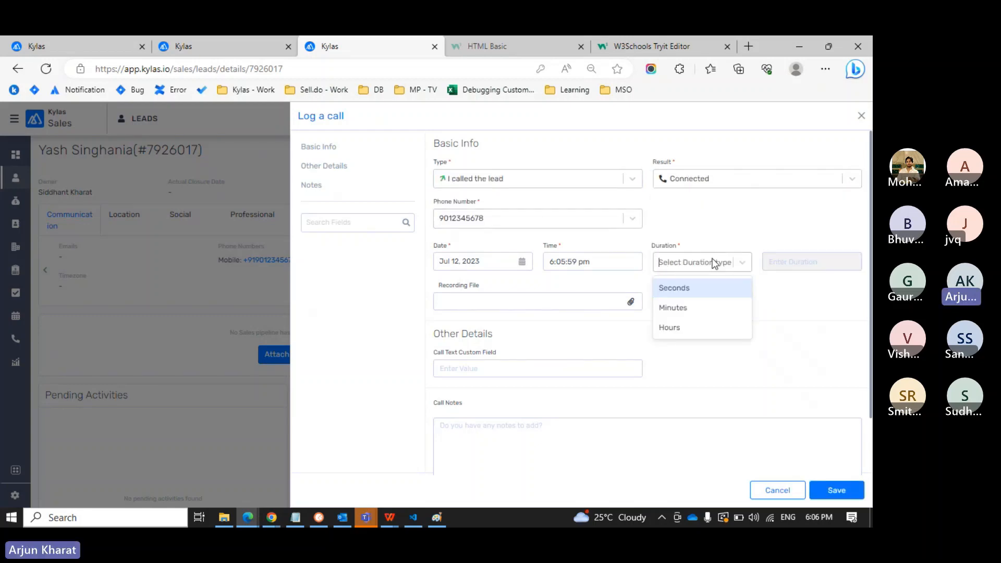
left_click(684, 283)
left_click(783, 267)
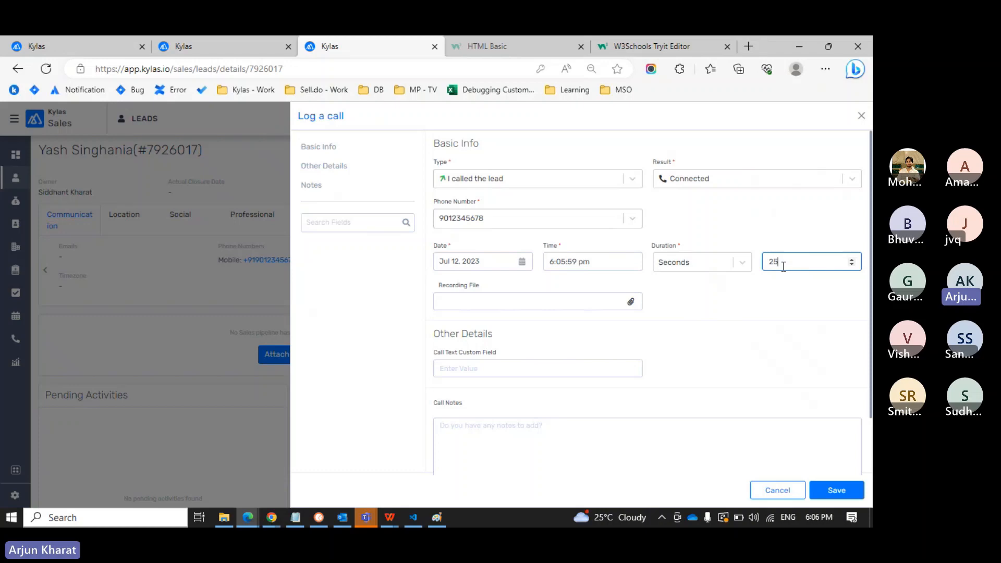
left_click(842, 488)
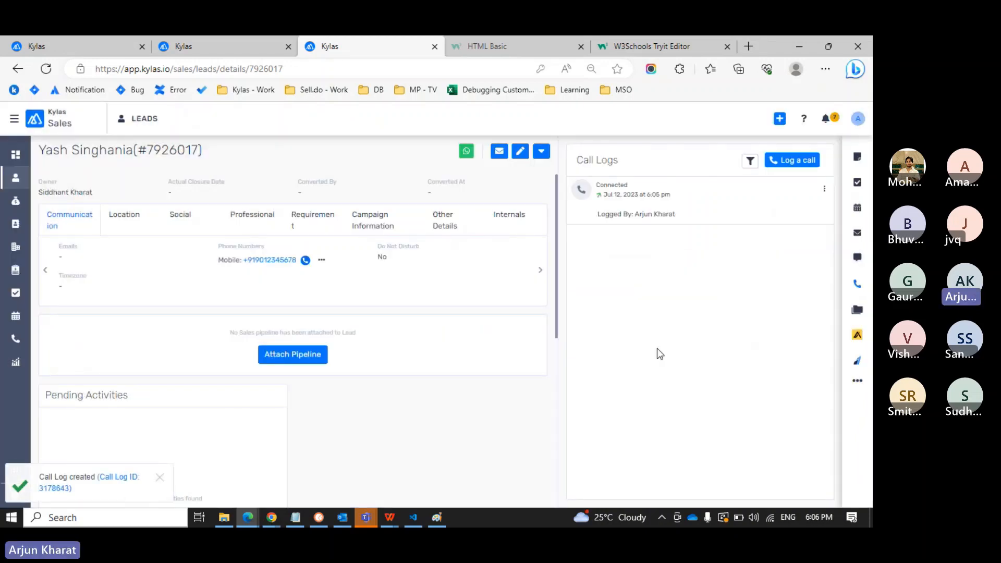
key("ctrl+shift+Tab")
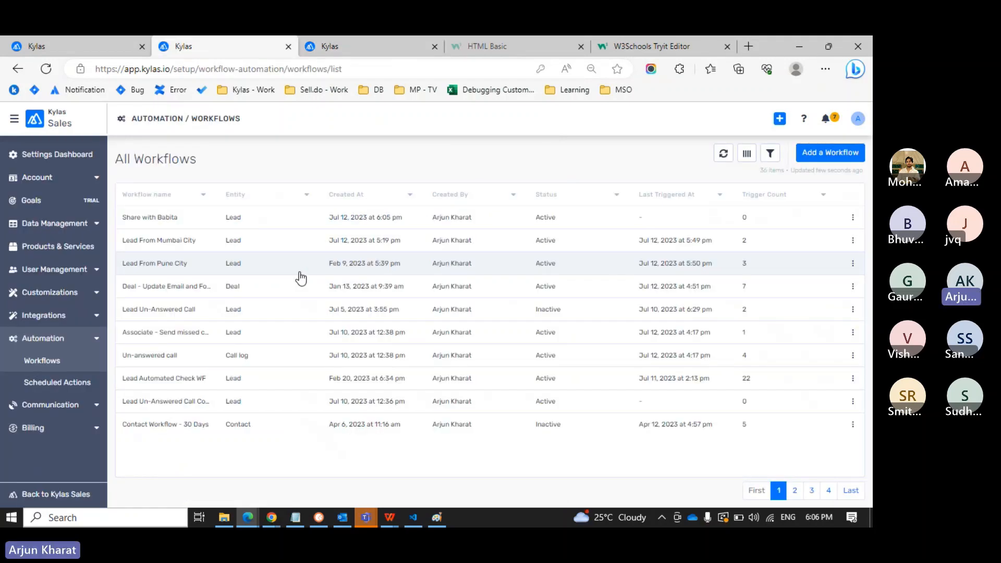
From Un-answered call, open 'Associate - Send missed call email' and scroll to its Send Email and Create Task actions.
key("ctrl+shift+Tab")
scroll(249, 267, "up", 3)
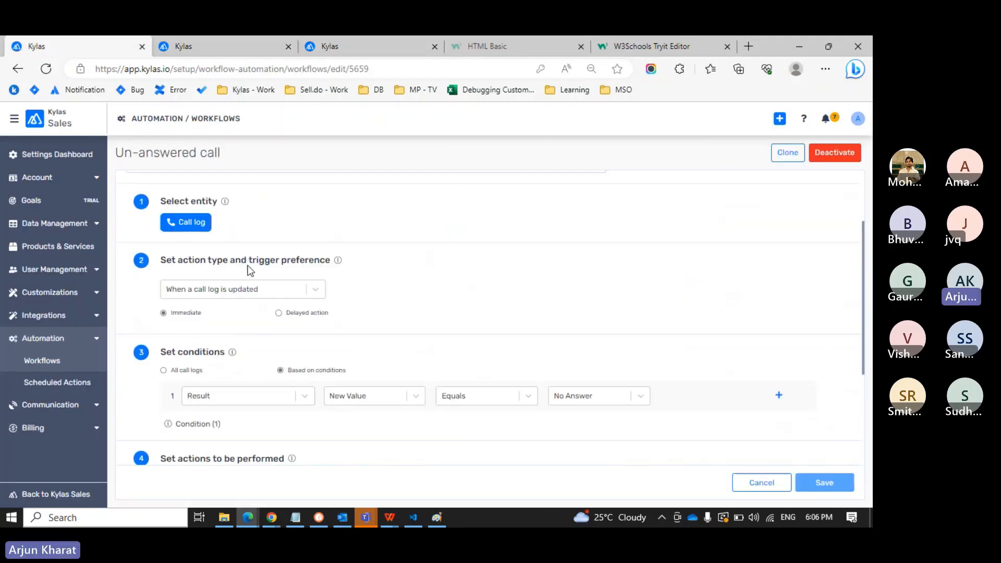
scroll(249, 266, "down", 3)
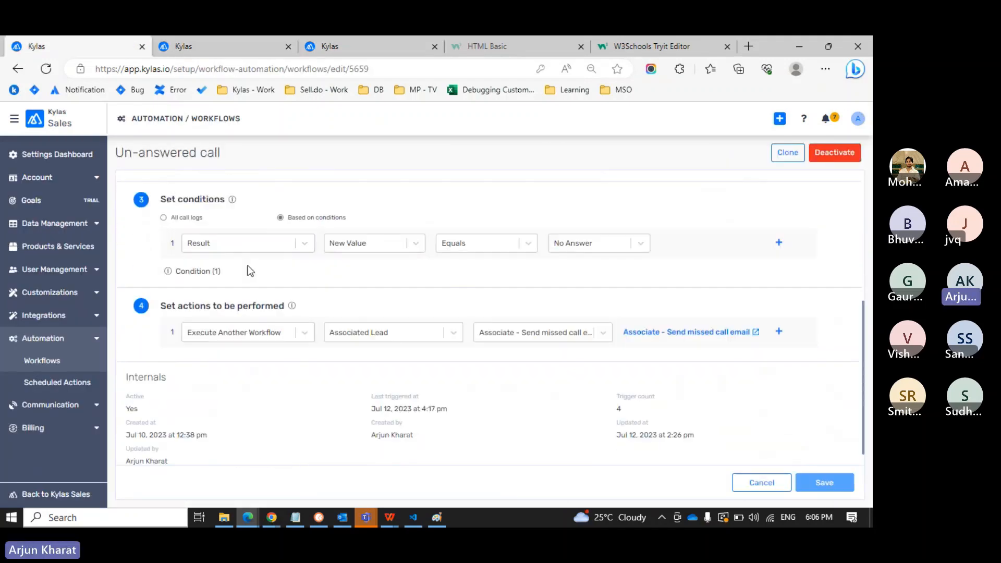
left_click(677, 336)
key("ctrl+w")
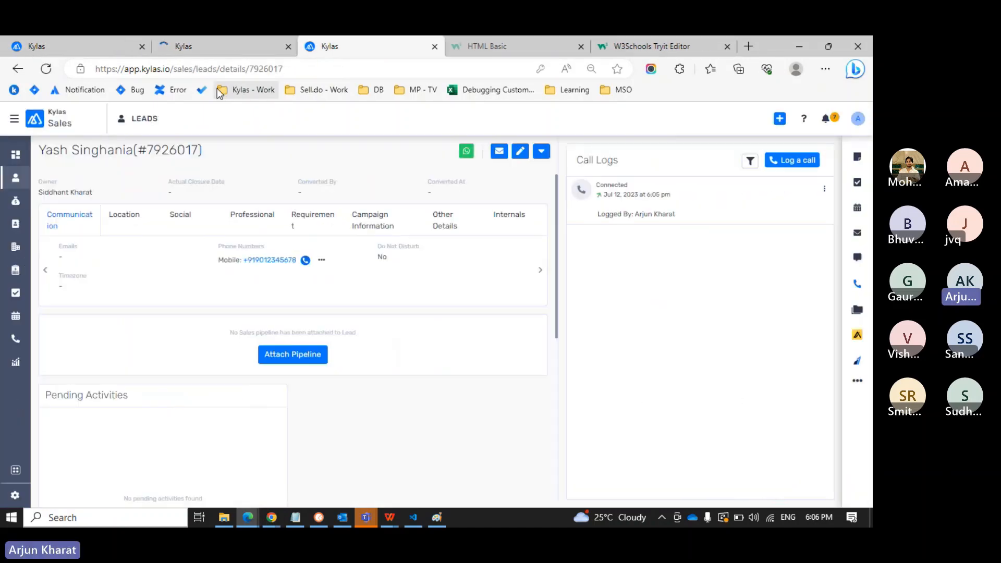
left_click(204, 46)
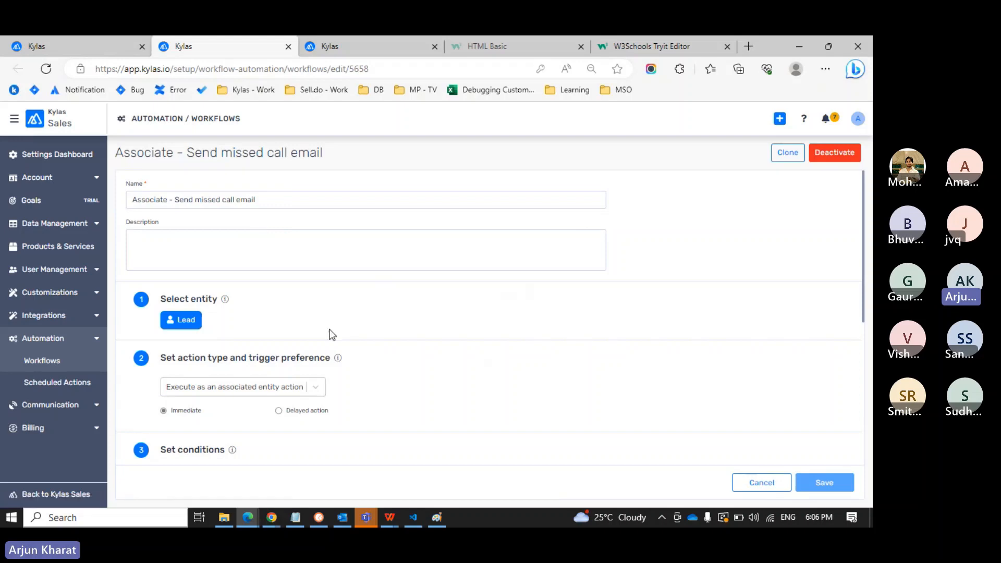
scroll(330, 335, "down", 2)
scroll(212, 342, "down", 3)
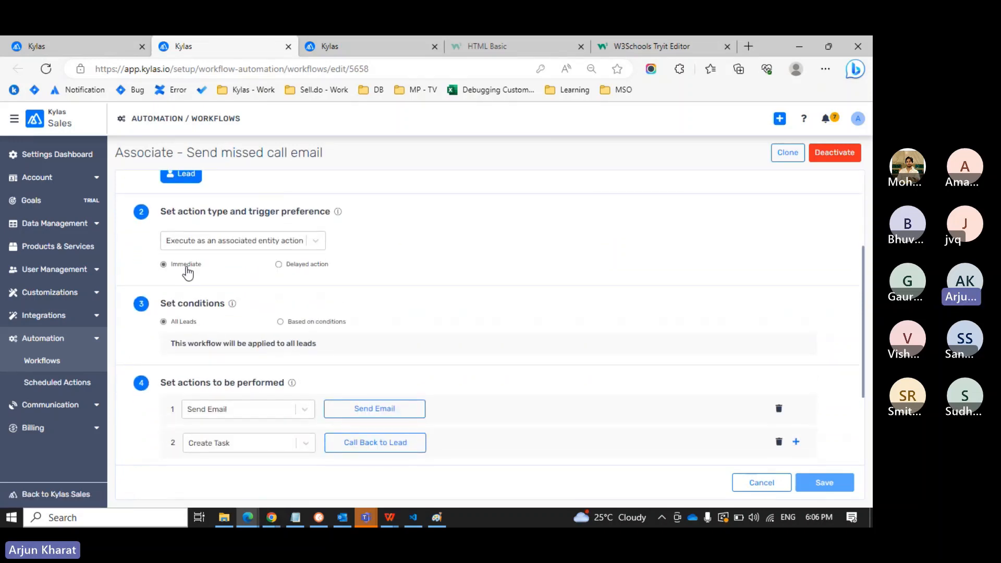
scroll(197, 329, "down", 3)
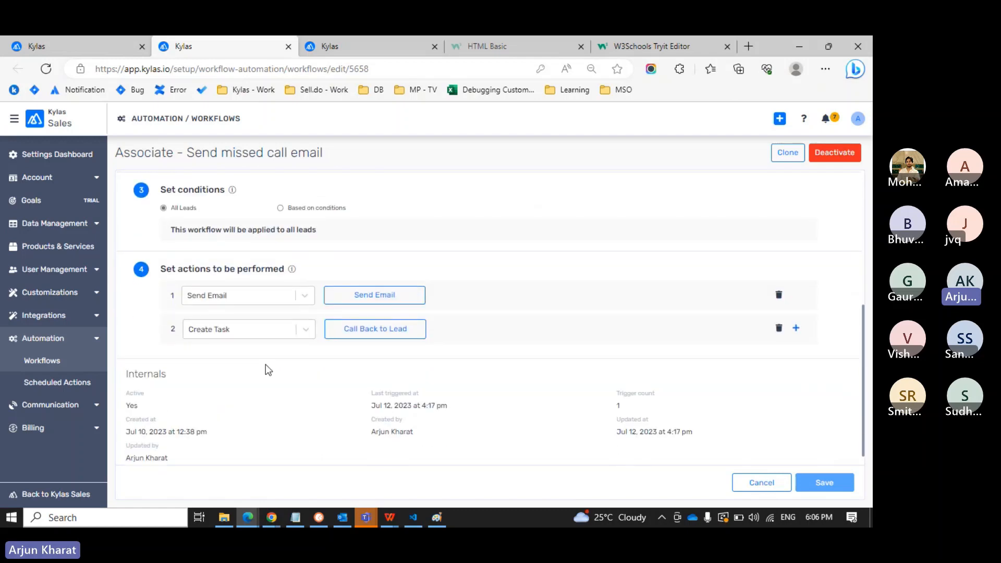
Check the Send Email From and To fields, keep the 'Lead - We missed you' template, and close it.
left_click(352, 304)
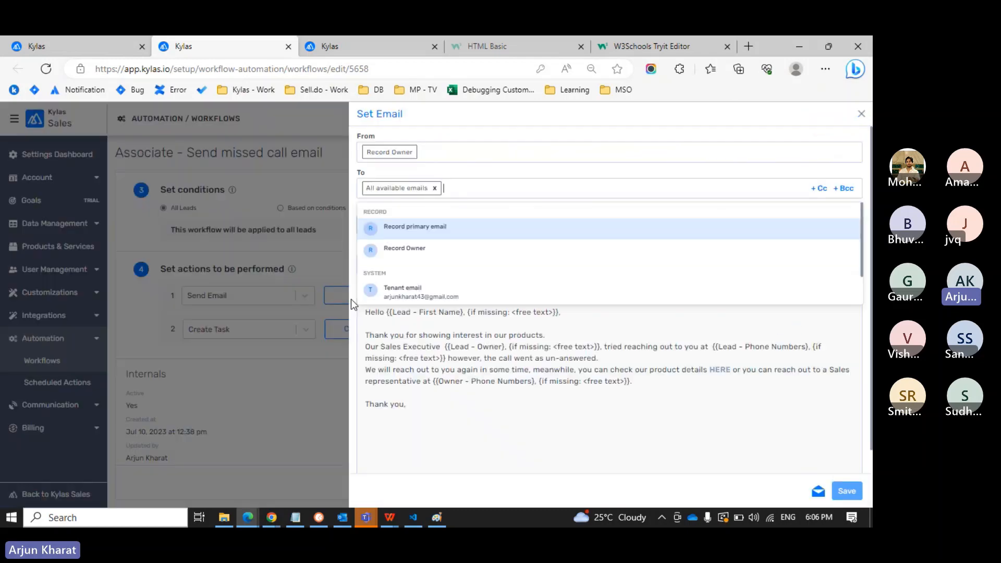
left_click(565, 158)
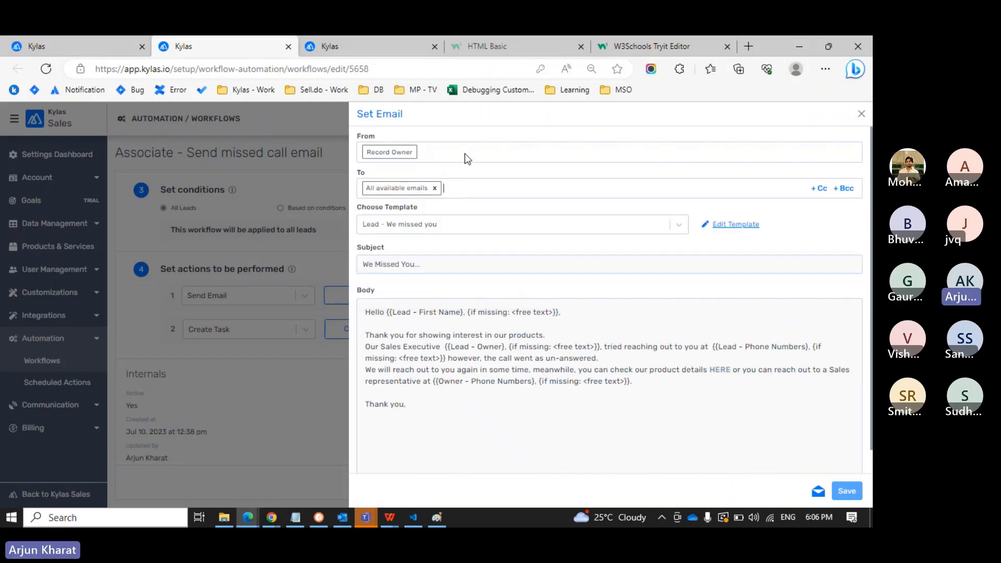
left_click(411, 191)
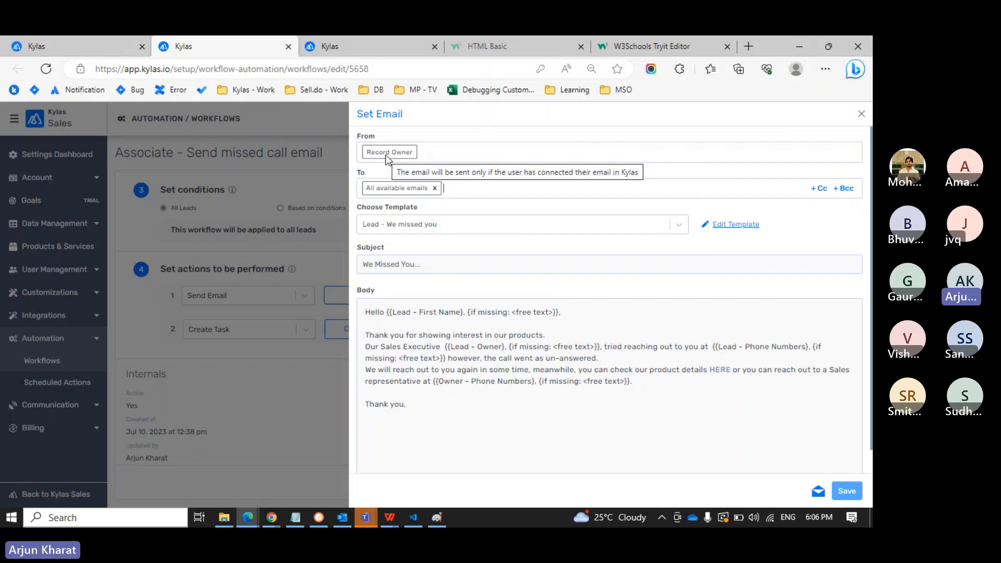
mouse_move(401, 157)
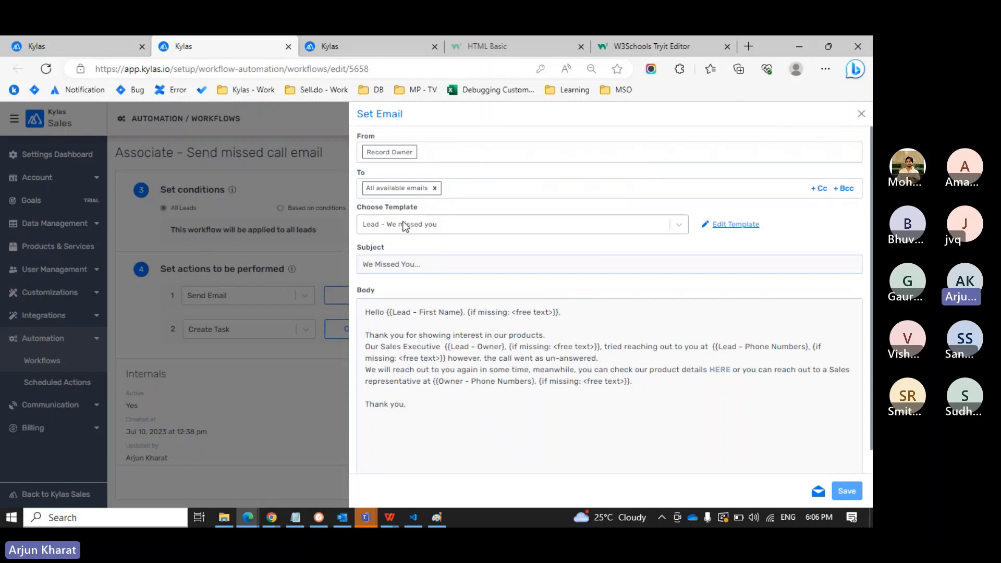
left_click(367, 222)
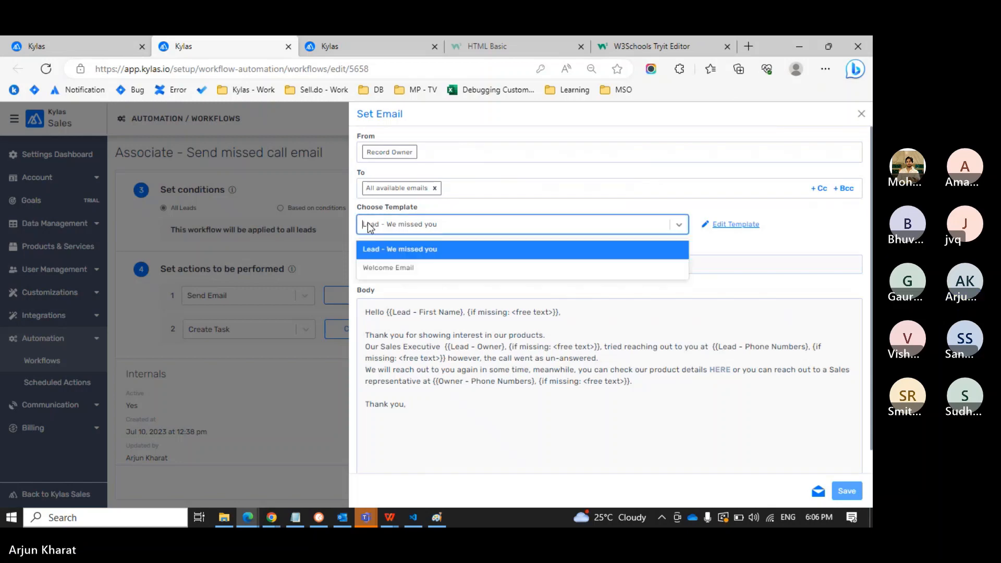
left_click(436, 222)
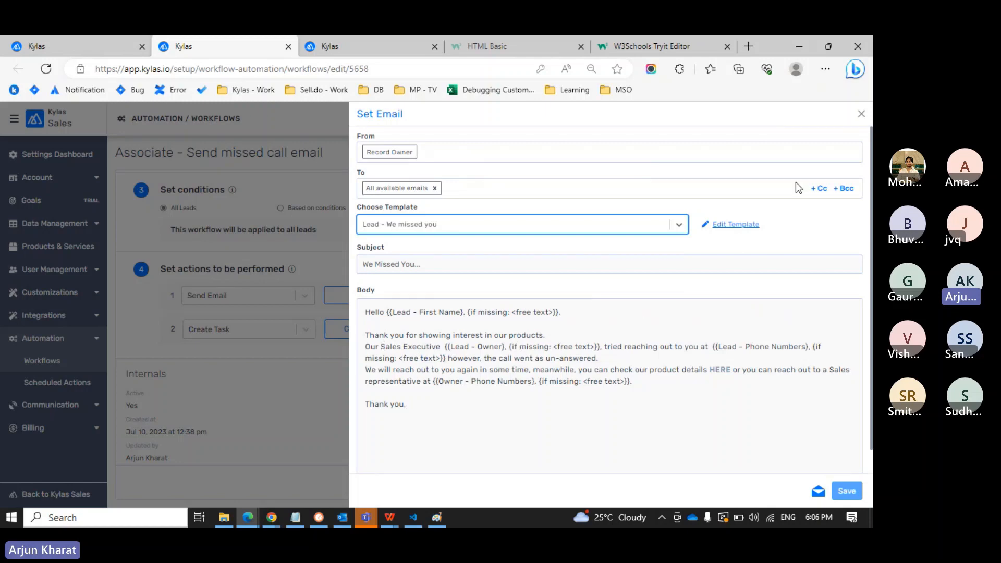
left_click(859, 116)
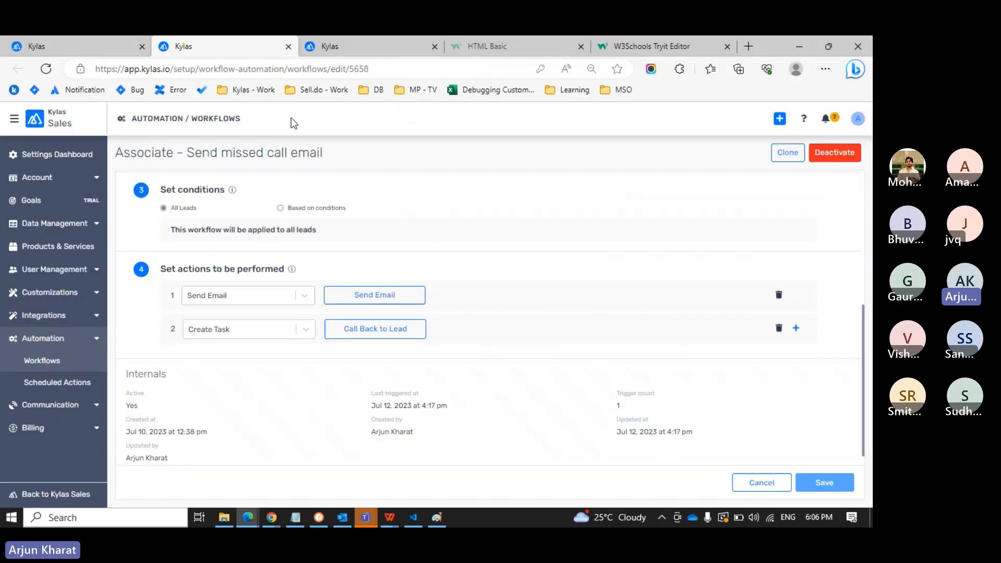
Review the Un-answered call and Associate workflows, then inspect the test lead's logged call options.
left_click(92, 50)
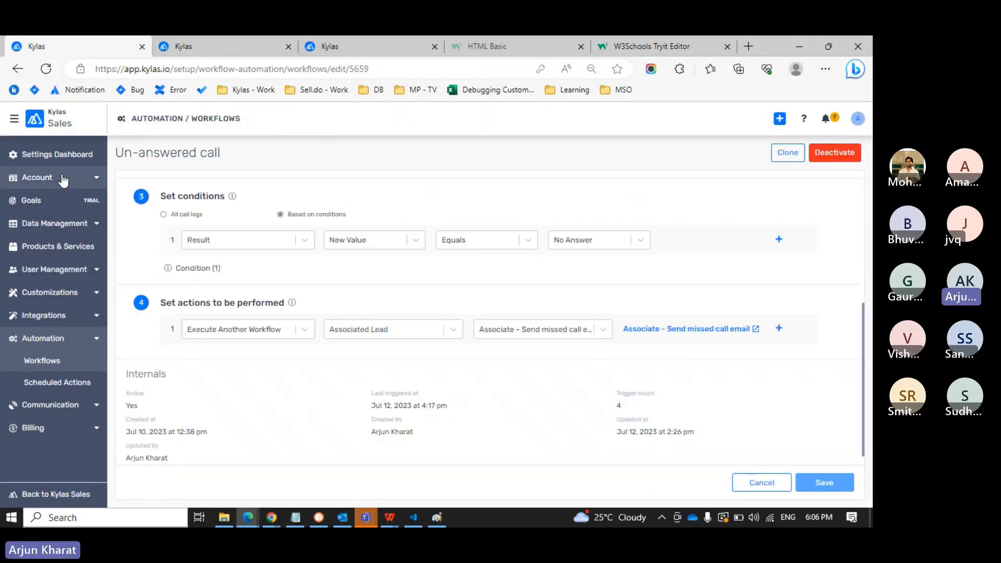
left_click(245, 48)
left_click(359, 44)
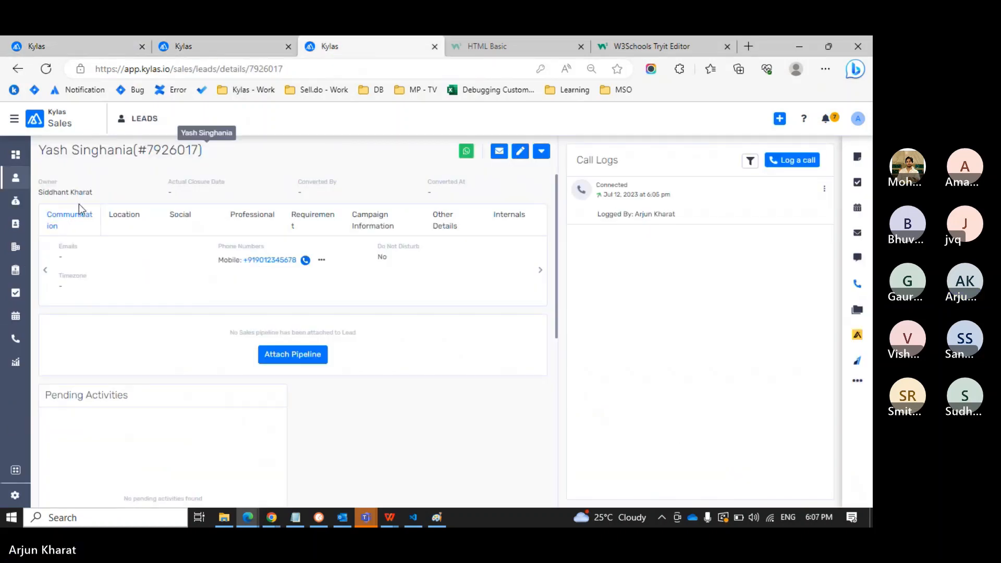
left_click(824, 189)
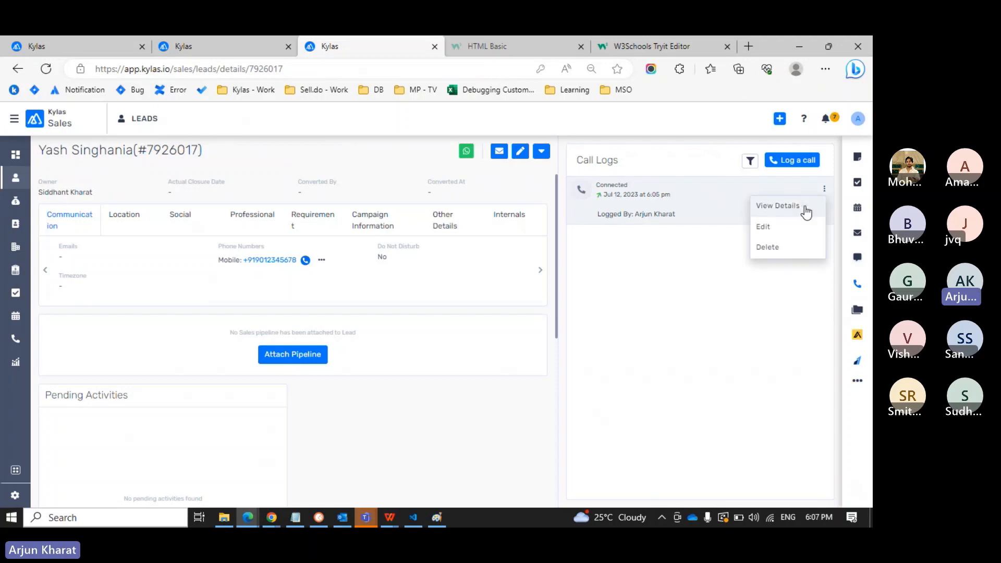
left_click(102, 254)
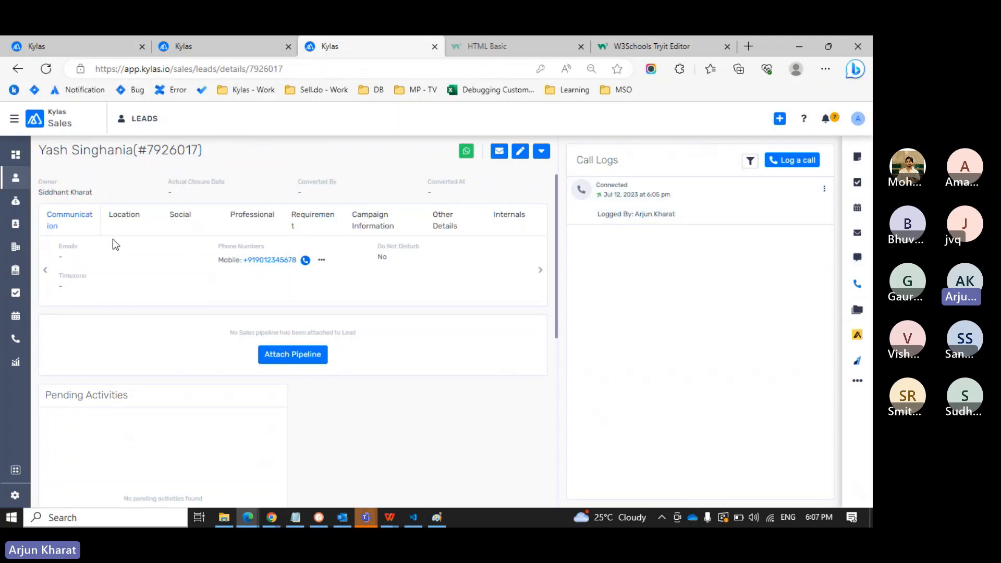
Open another lead's details page from the All Leads list.
left_click(15, 178)
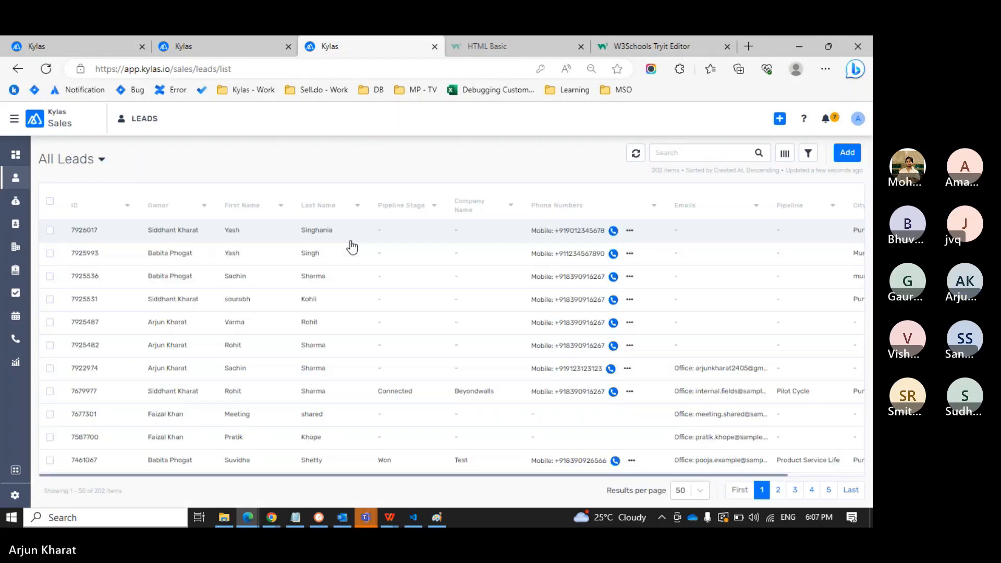
left_click(341, 322)
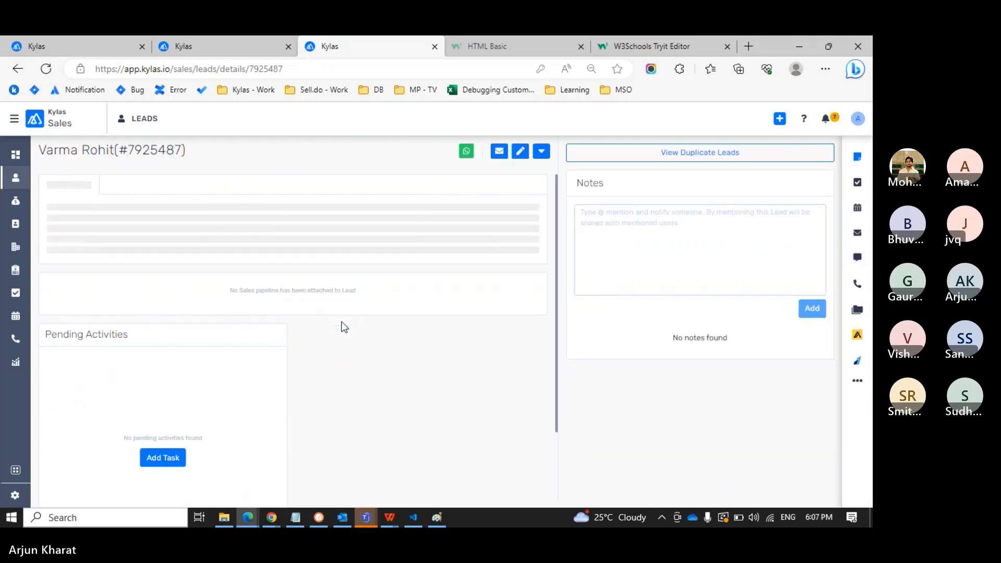
scroll(341, 321, "down", 2)
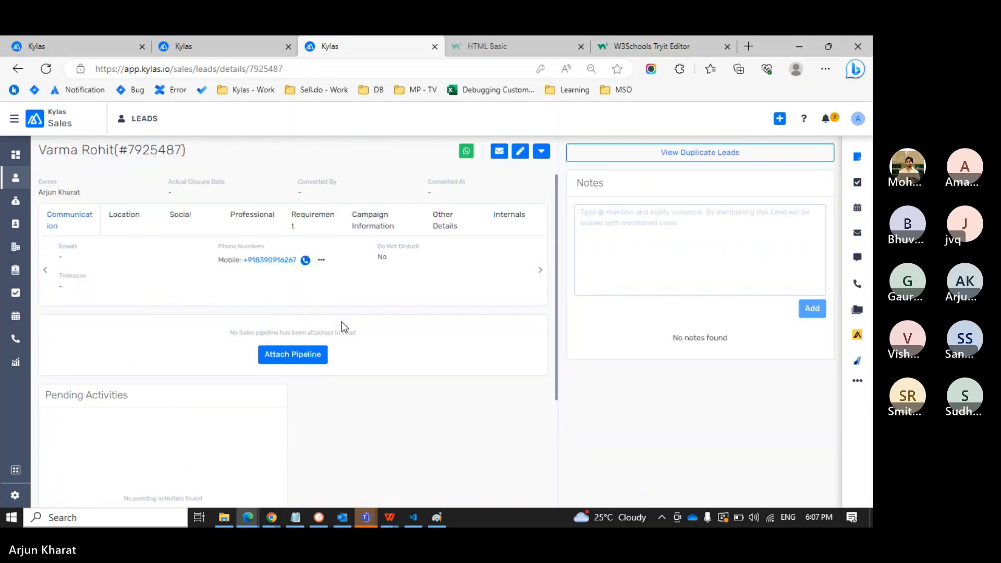
Save the lead's office e-mail address, then return to the Associate - Send missed call email workflow.
left_click(520, 151)
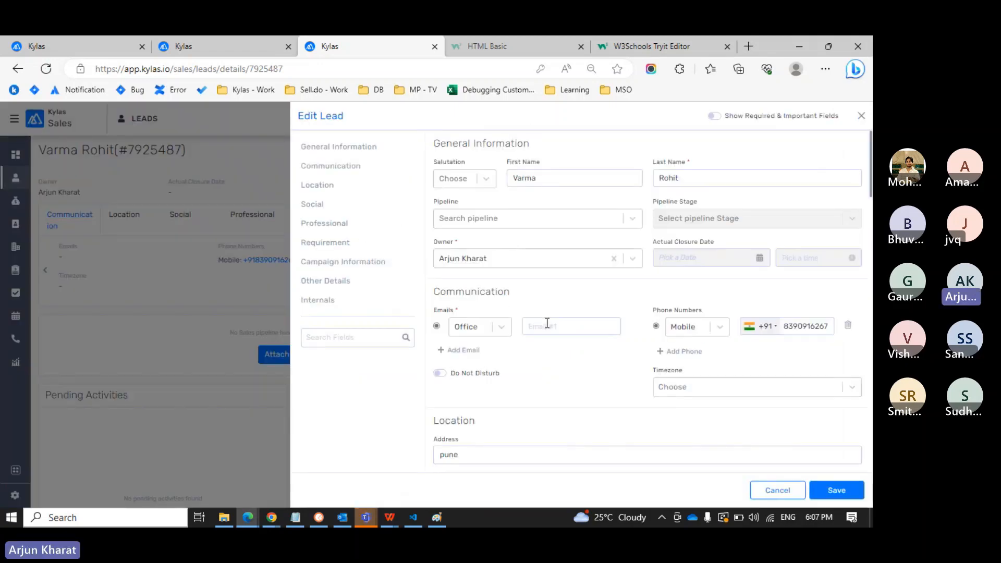
left_click(547, 324)
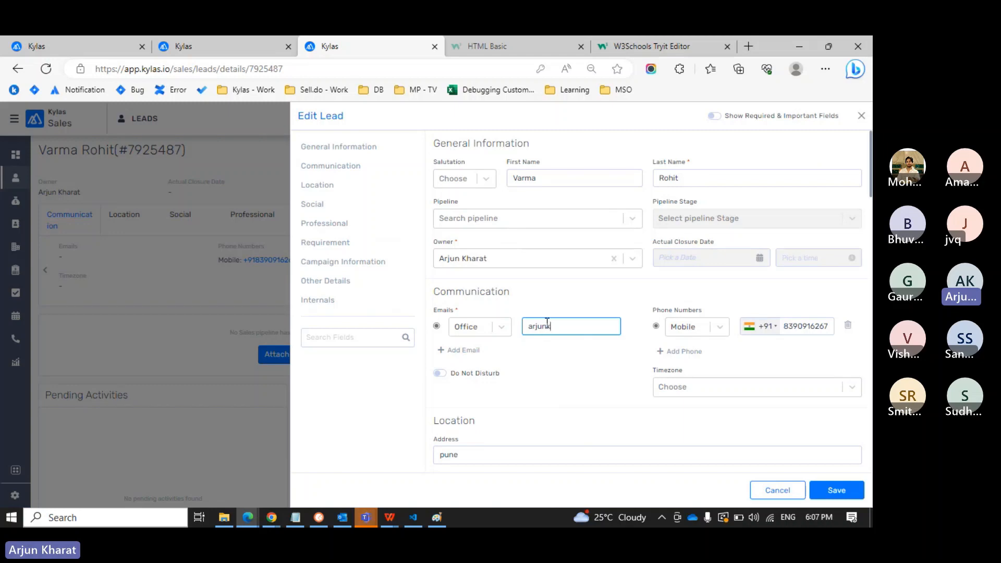
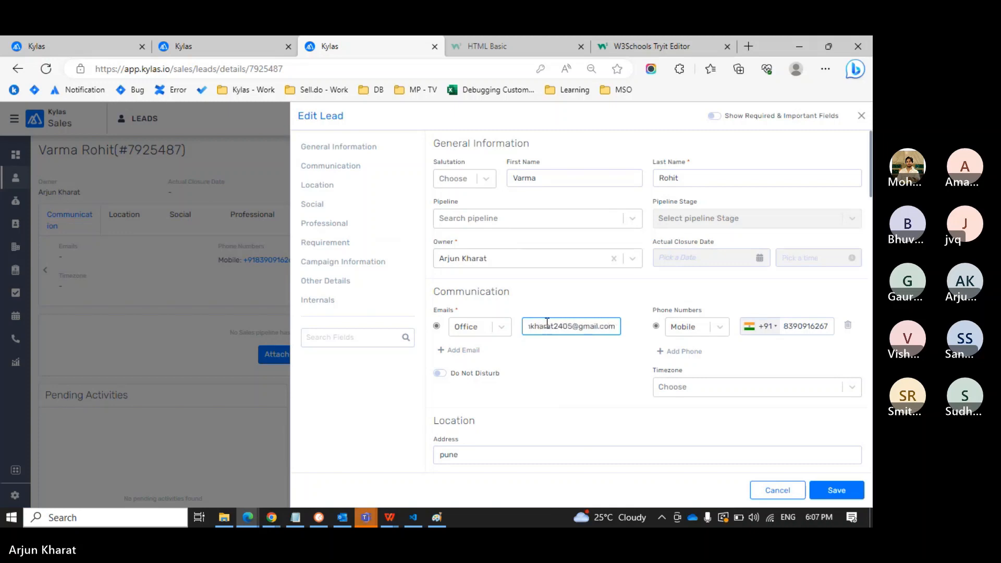
key("Return")
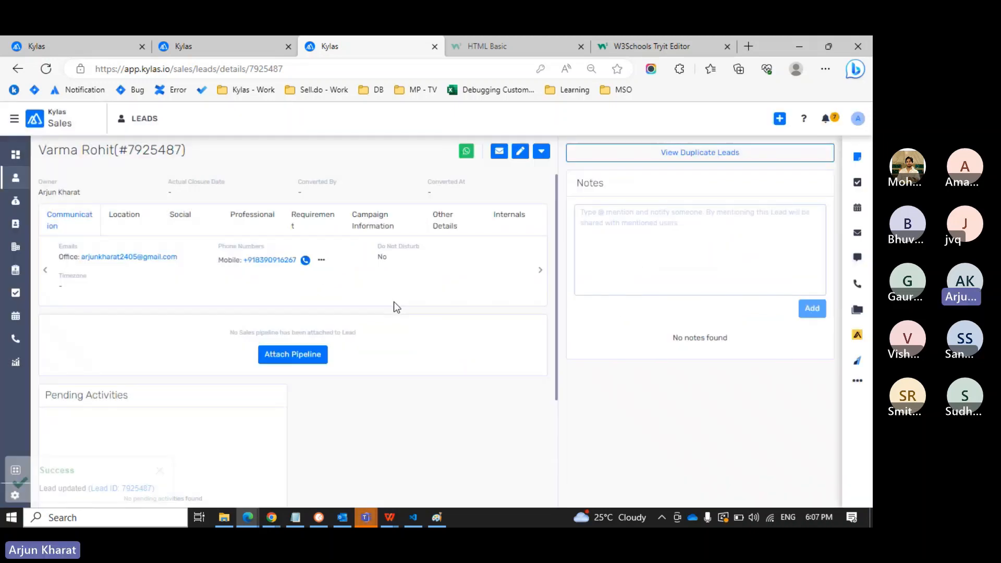
left_click(208, 48)
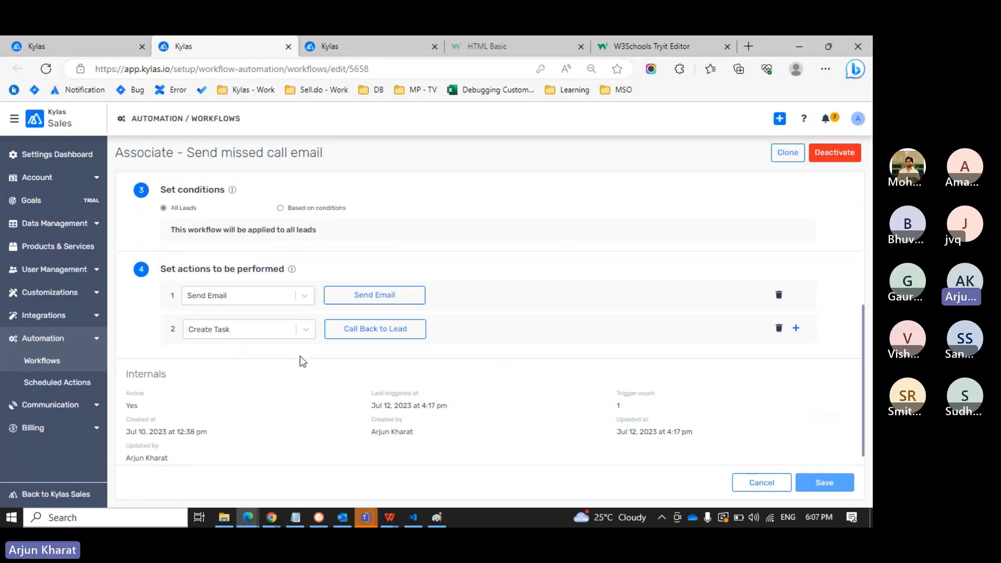
Set the Call Back to Lead task reminder to 15 minutes before due and save the workflow.
left_click(366, 338)
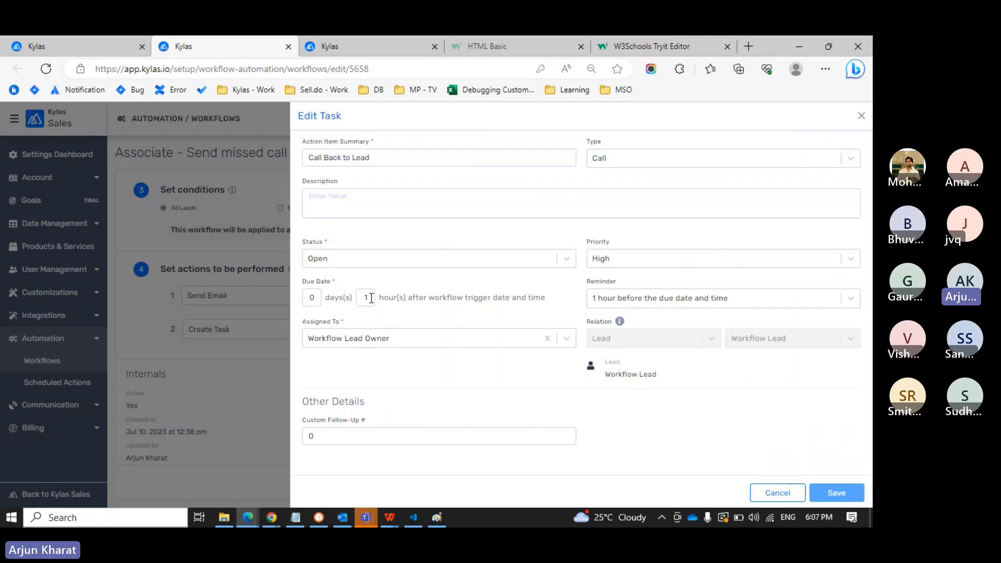
left_click(636, 298)
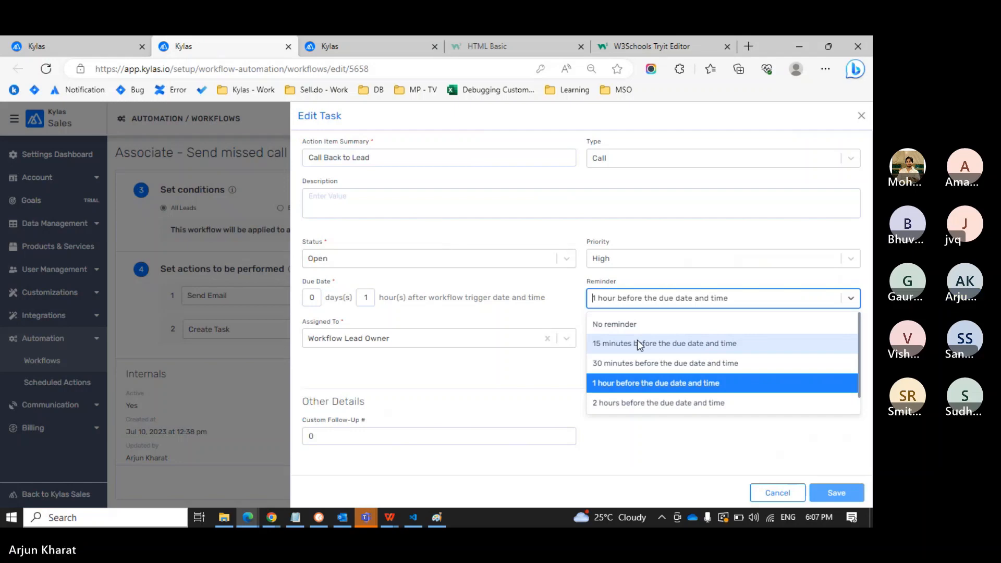
left_click(637, 361)
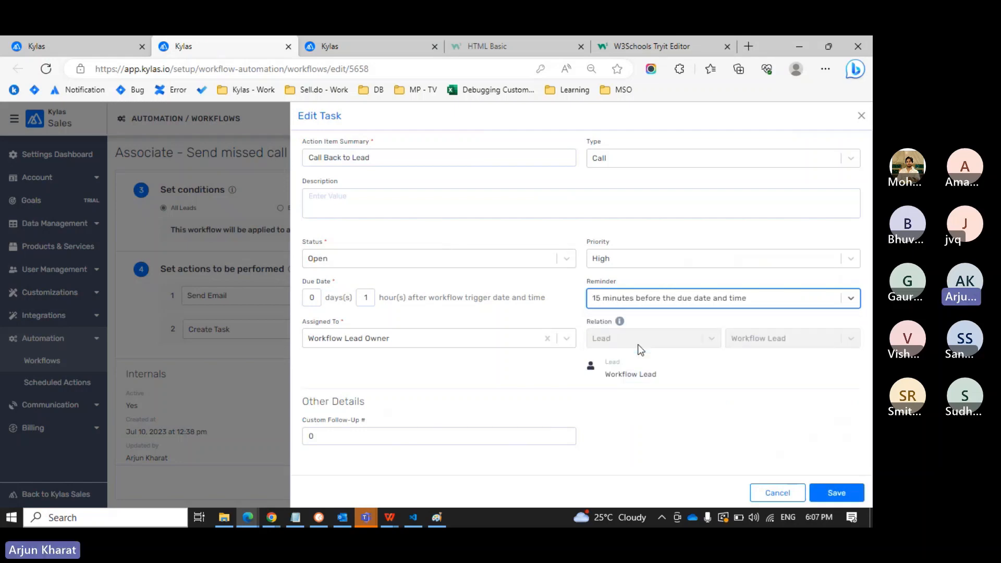
left_click(834, 493)
left_click(818, 491)
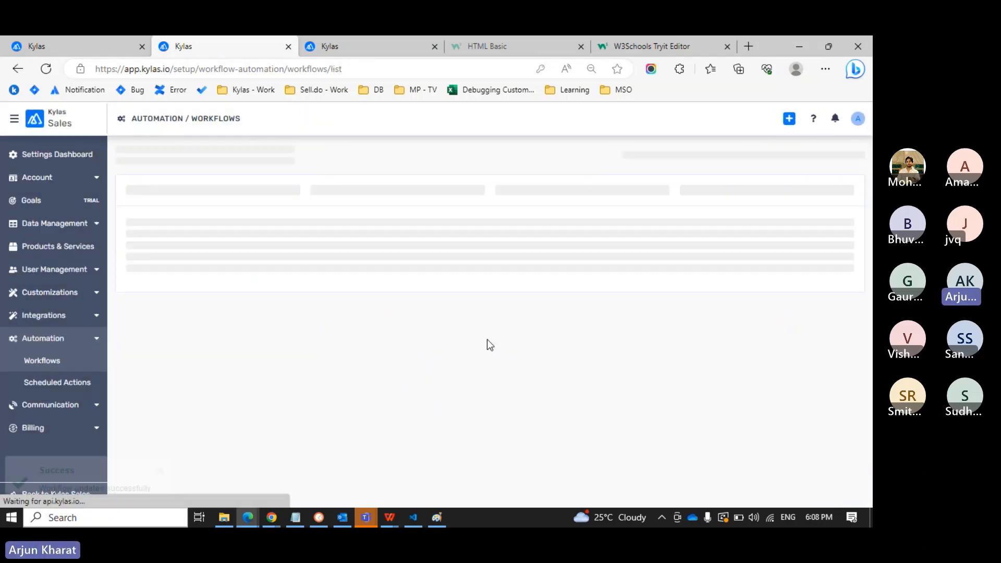
Log an outgoing call on the test lead: I called the lead, Connected, 30 seconds.
left_click(364, 46)
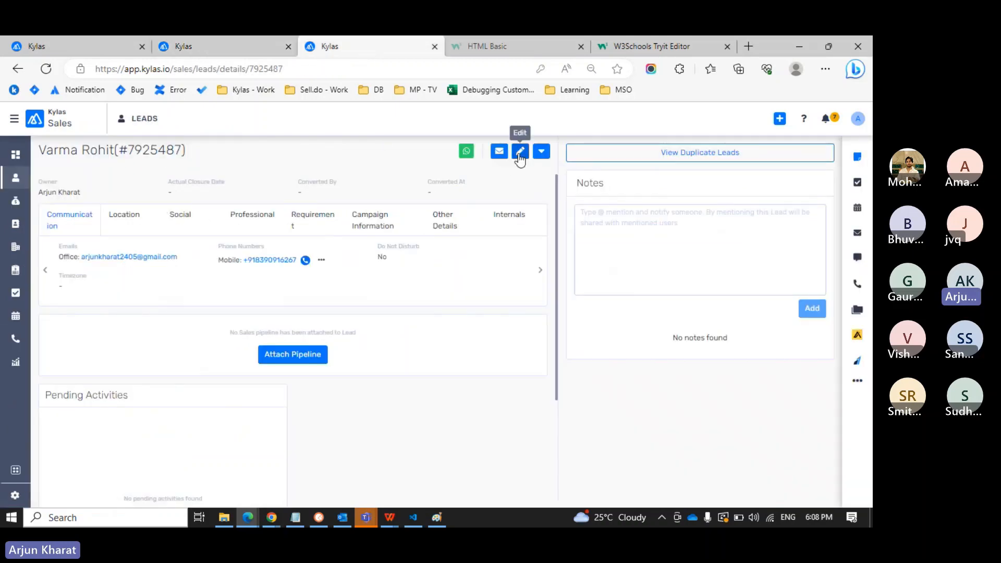
left_click(857, 283)
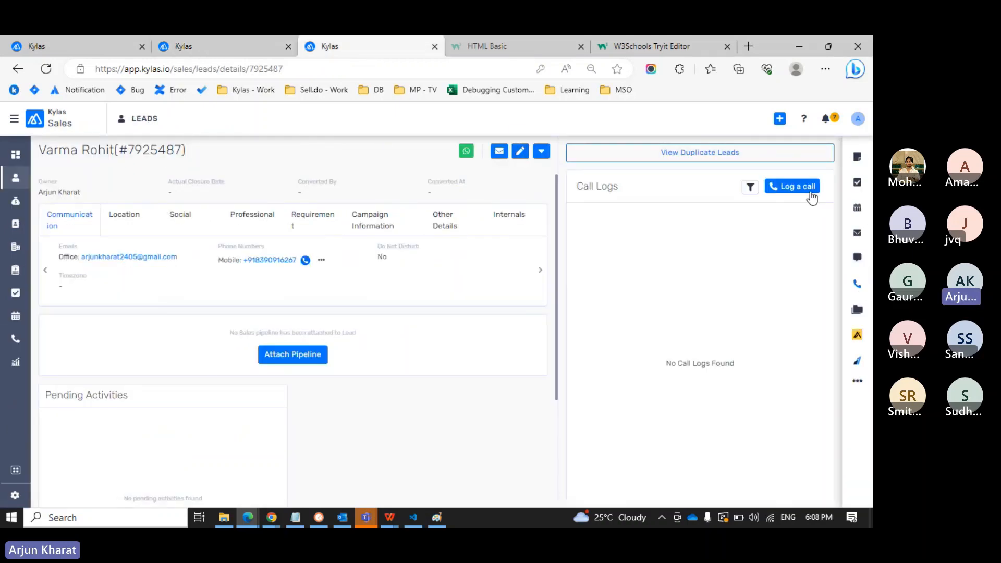
left_click(808, 188)
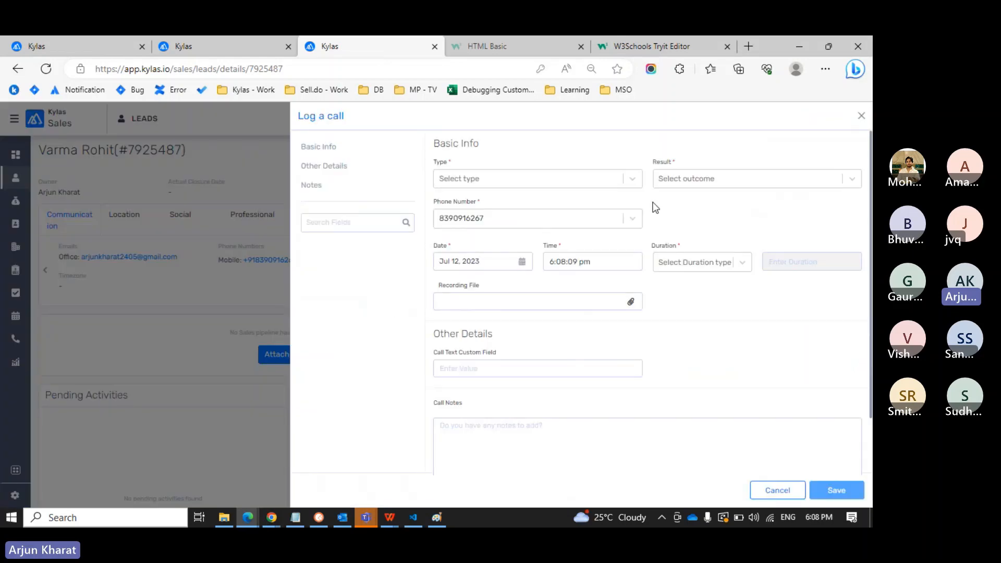
left_click(561, 180)
left_click(512, 203)
left_click(712, 180)
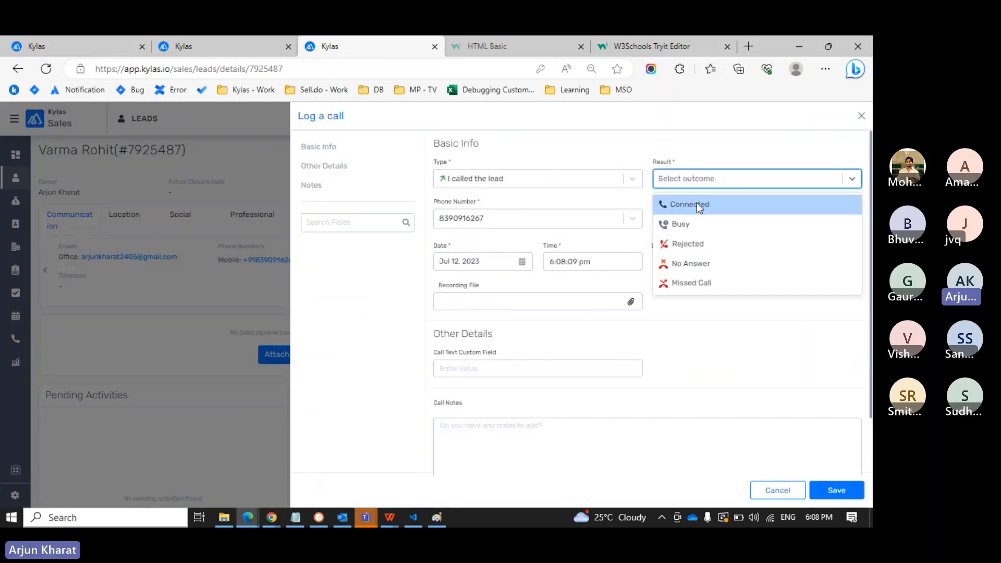
left_click(696, 204)
left_click(713, 266)
left_click(677, 286)
left_click(807, 269)
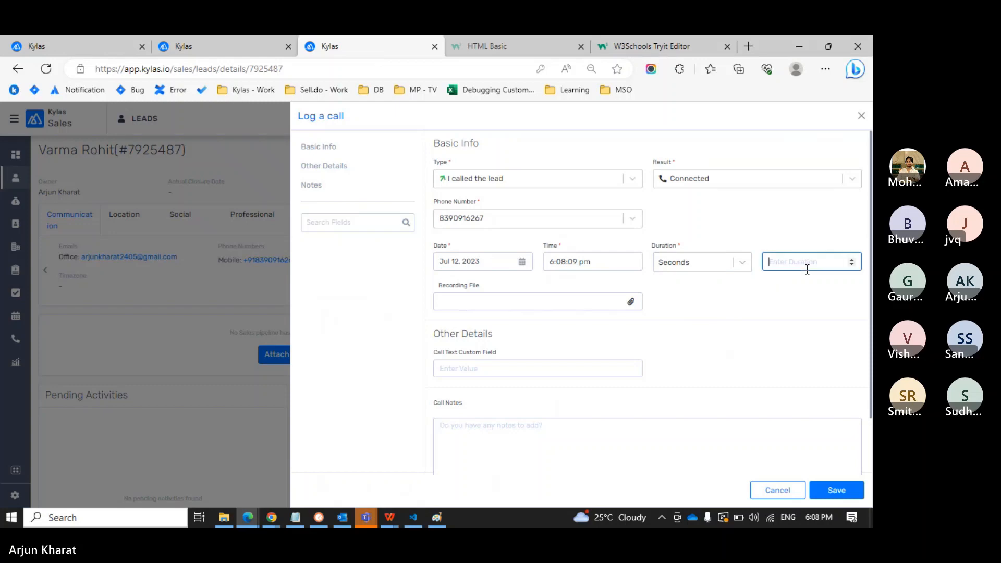
type("30")
left_click(844, 489)
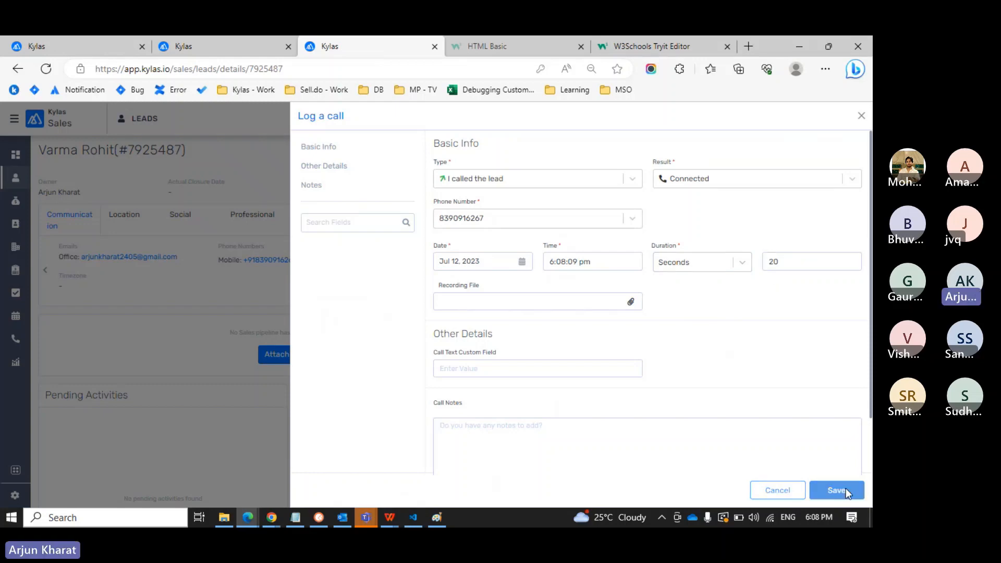
Check the Un-answered call workflow condition, then change the logged call's result to No Answer.
left_click(251, 48)
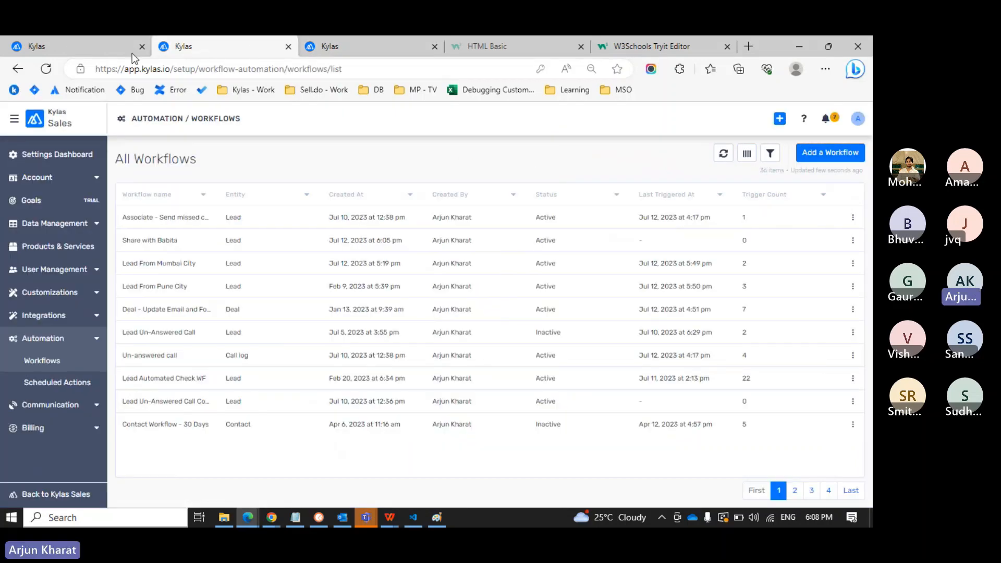
left_click(86, 50)
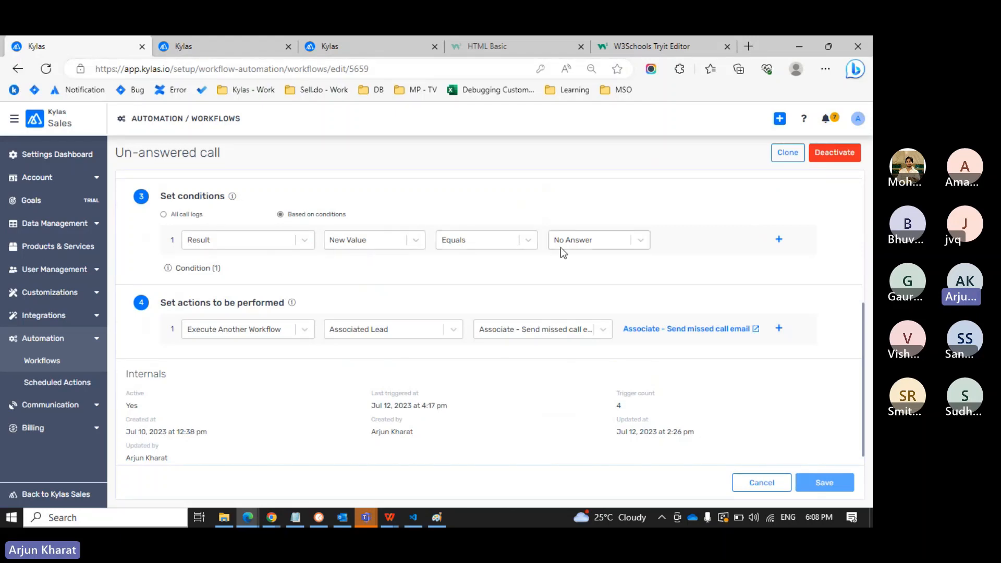
left_click(369, 52)
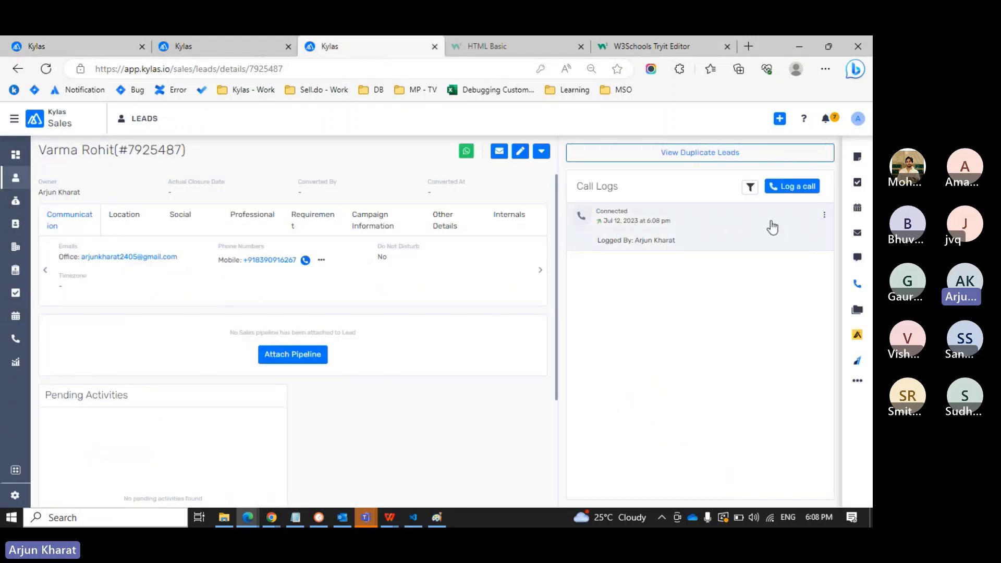
left_click(823, 218)
left_click(791, 253)
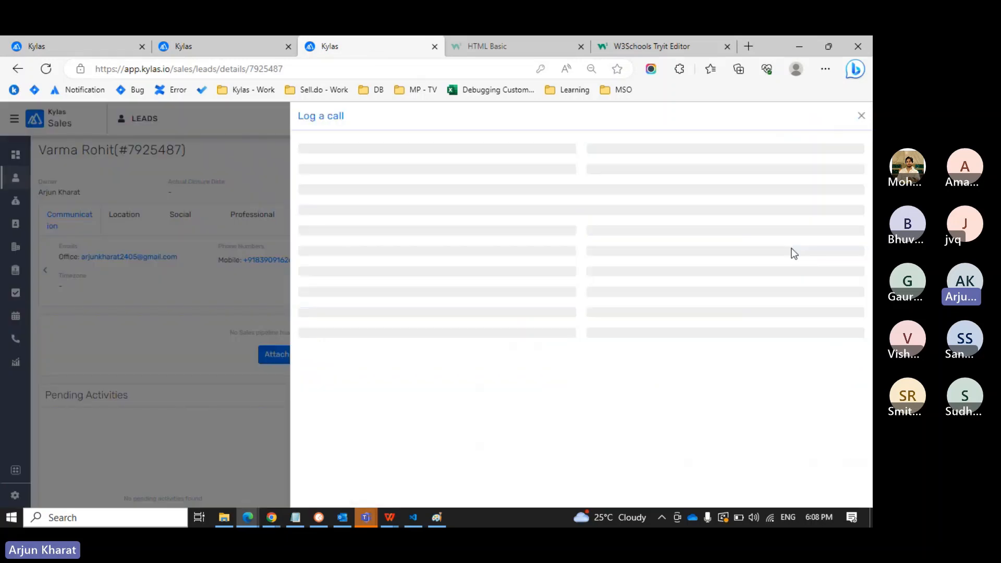
left_click(681, 184)
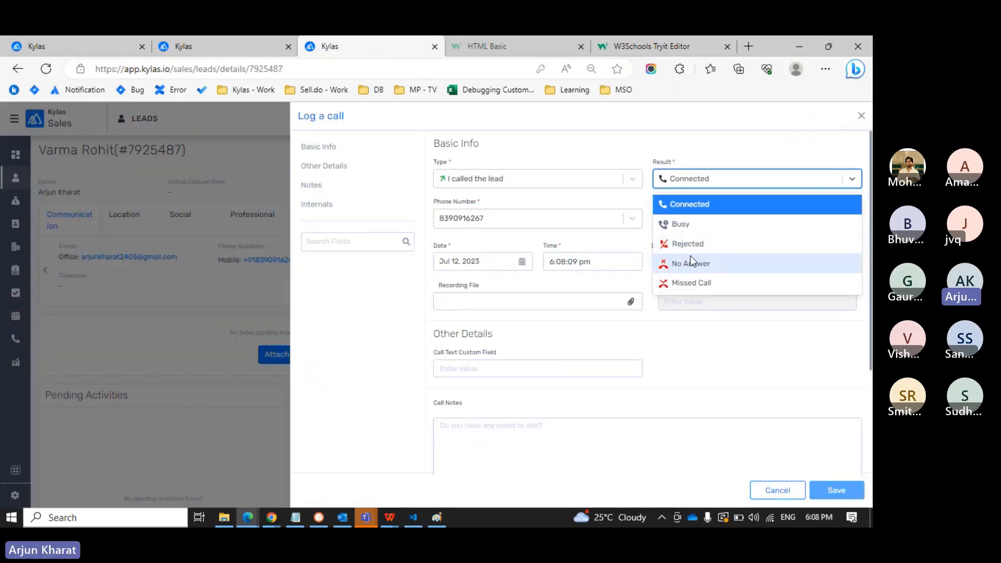
left_click(690, 258)
left_click(824, 491)
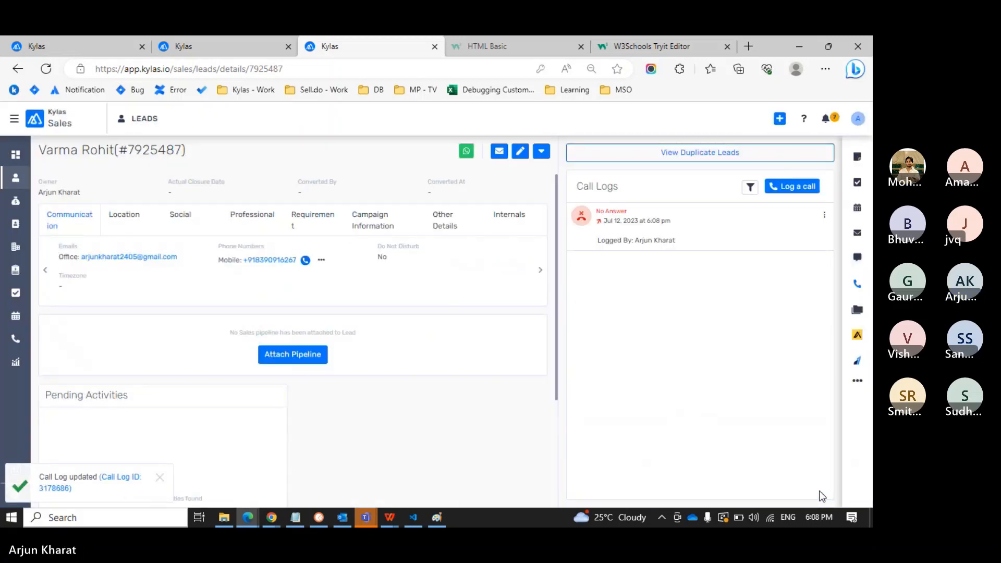
Reload the lead page and open the linked Associate - Send missed call email workflow.
key("F5")
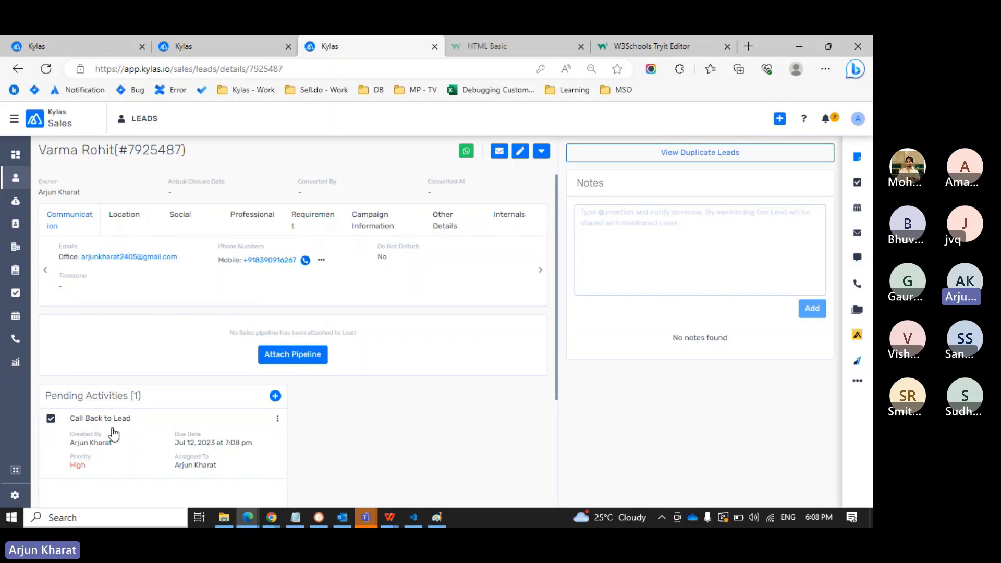
key("ctrl+shift+Tab")
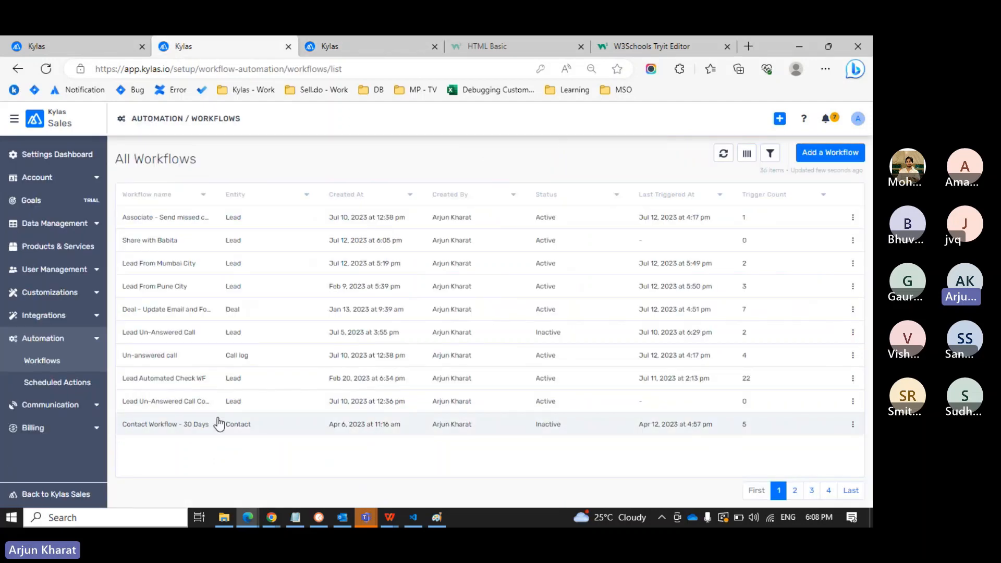
key("ctrl+shift+Tab")
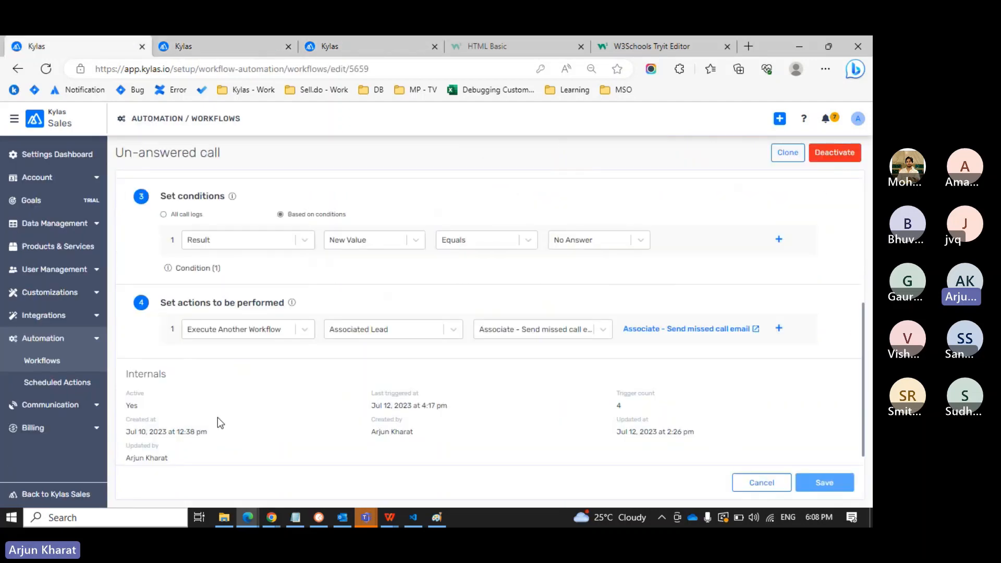
left_click(693, 331)
key("ctrl+Tab")
key("ctrl+w")
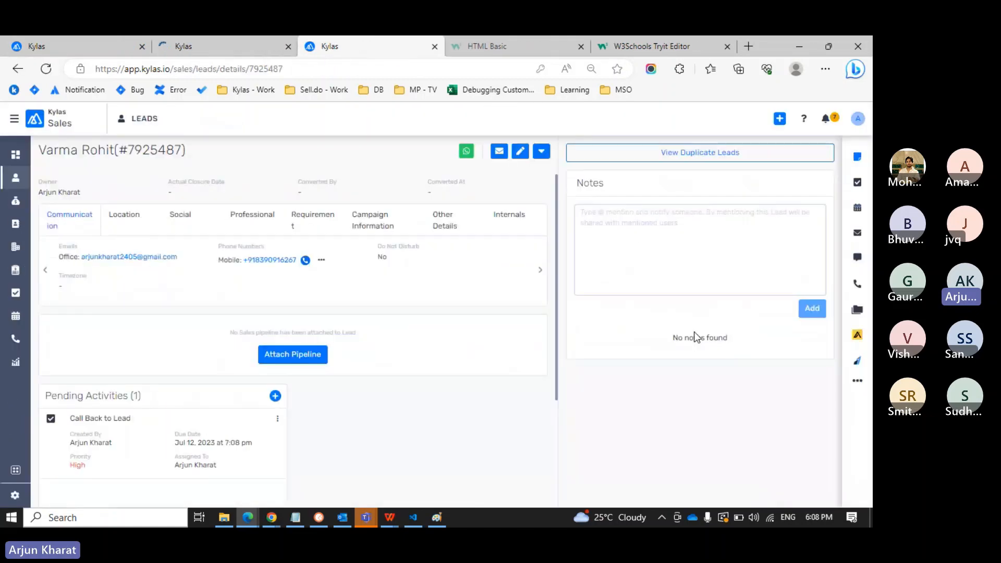
key("ctrl+shift+Tab")
Review the Call Back to Lead task settings without changes and return to the test lead.
scroll(415, 361, "down", 5)
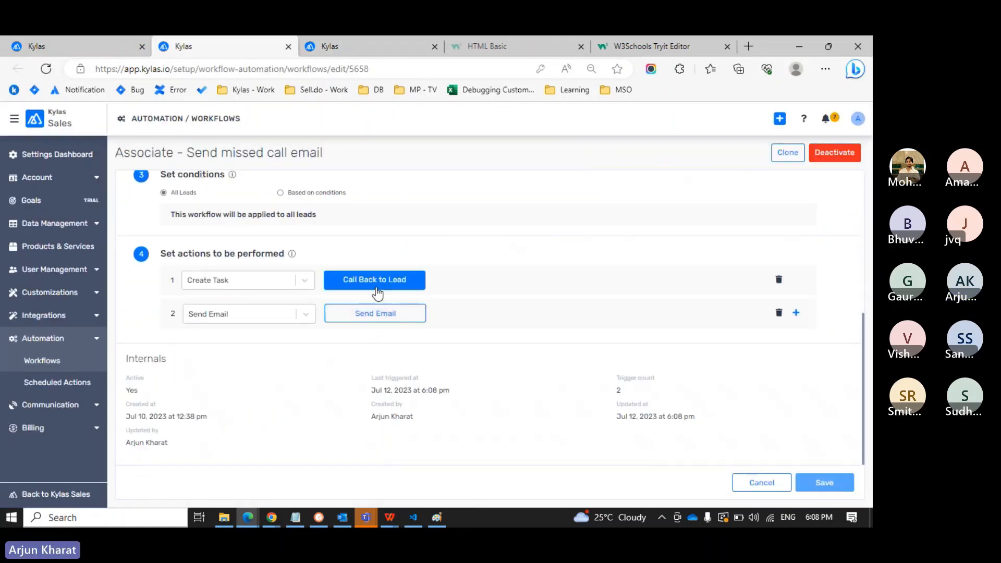
left_click(376, 287)
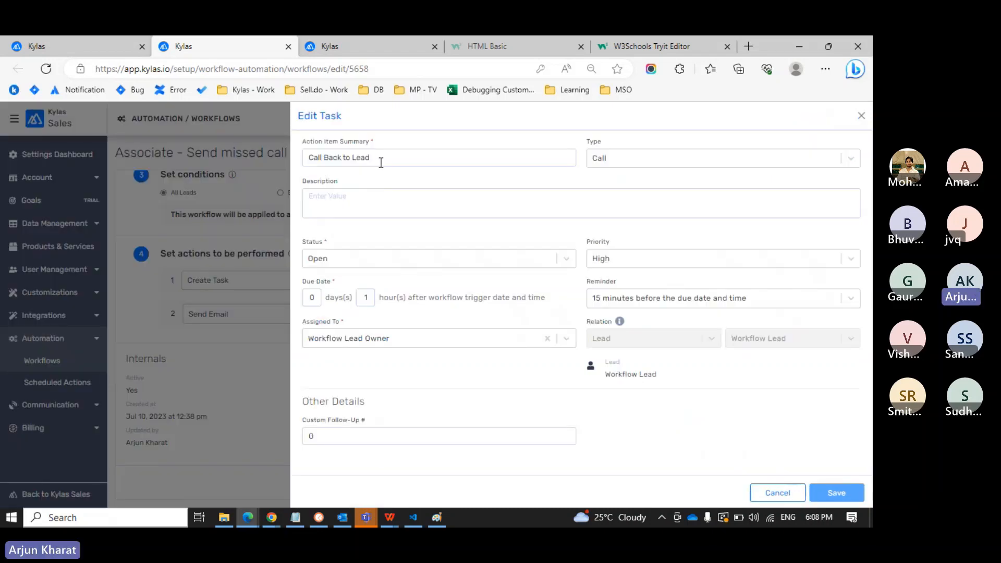
left_click(861, 115)
key("ctrl+Tab")
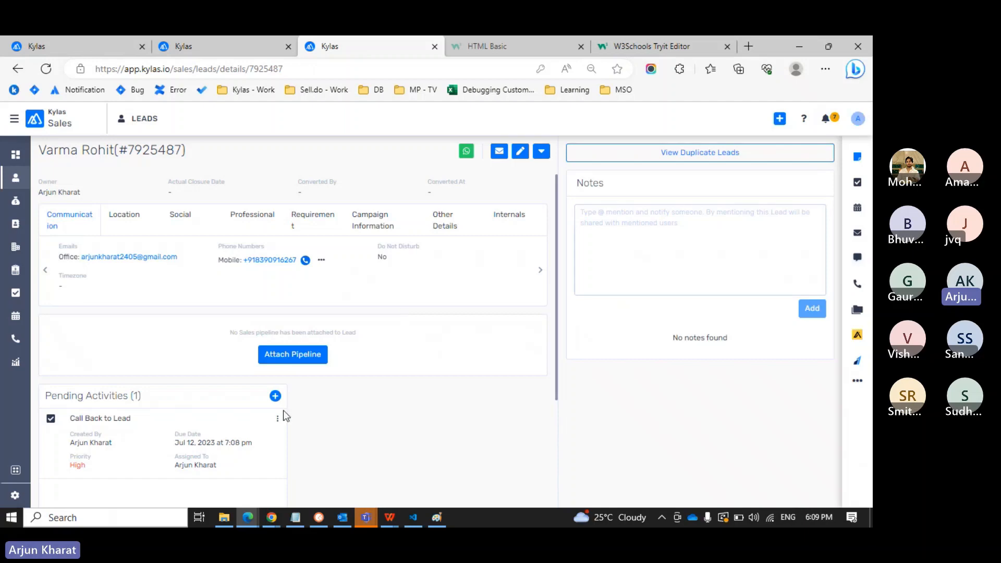
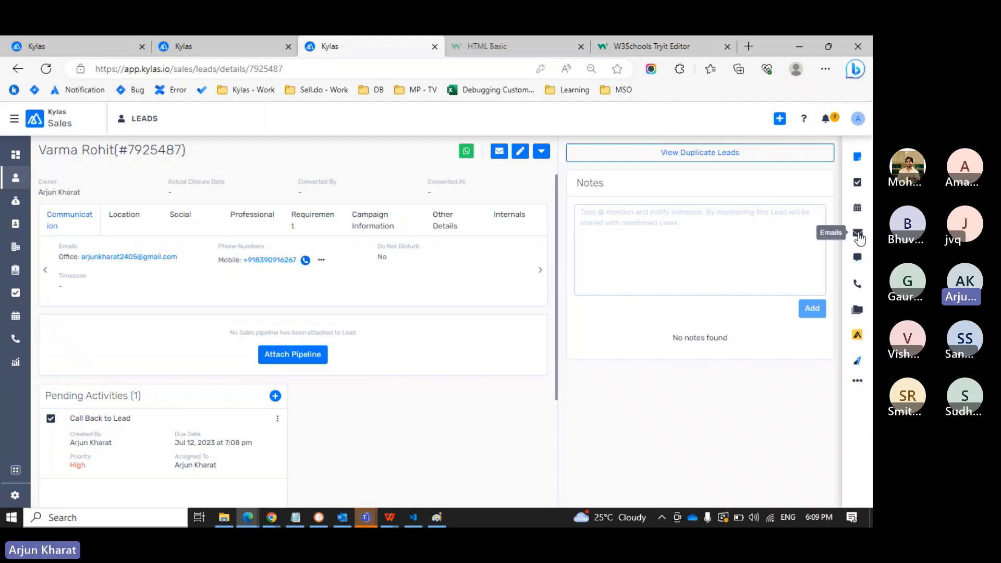
Show the lead's emails and open the We Missed You message, highlighting its greeting line.
left_click(857, 233)
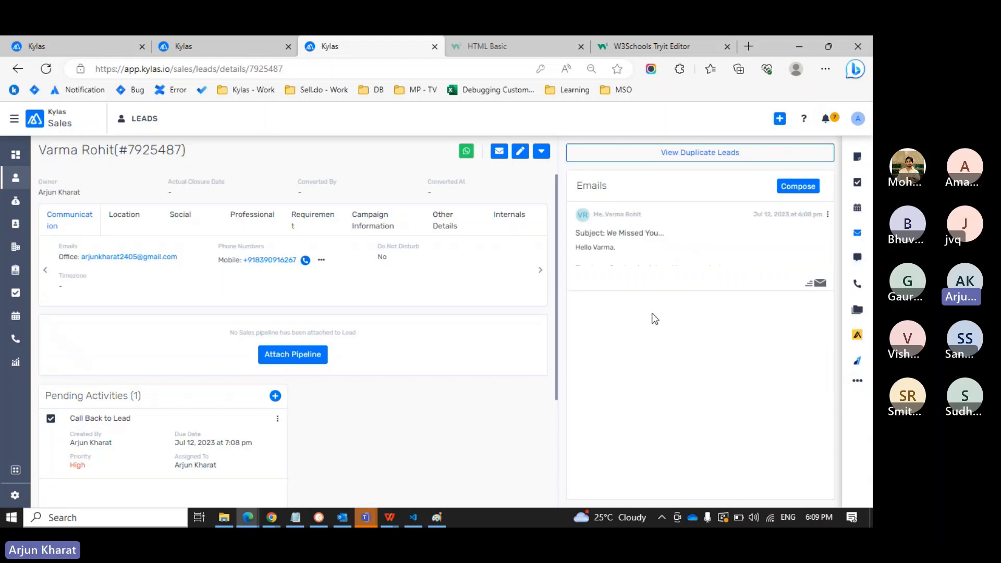
left_click(685, 253)
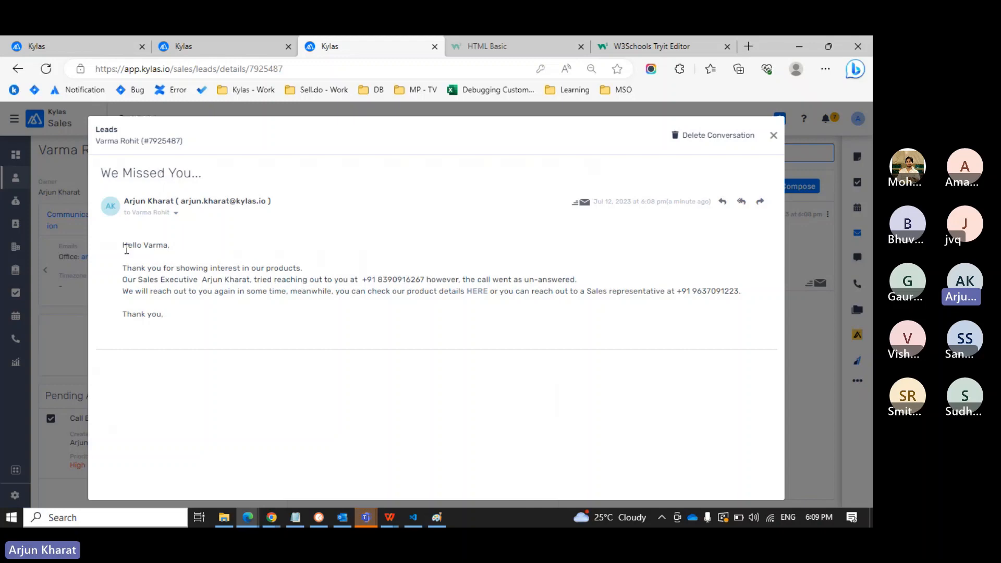
left_click_drag(123, 245, 176, 248)
left_click(177, 248)
Highlight the thank-you line, sales executive phrase and lead's phone number, then close the email.
left_click_drag(127, 269, 198, 284)
left_click(123, 280)
left_click(268, 283)
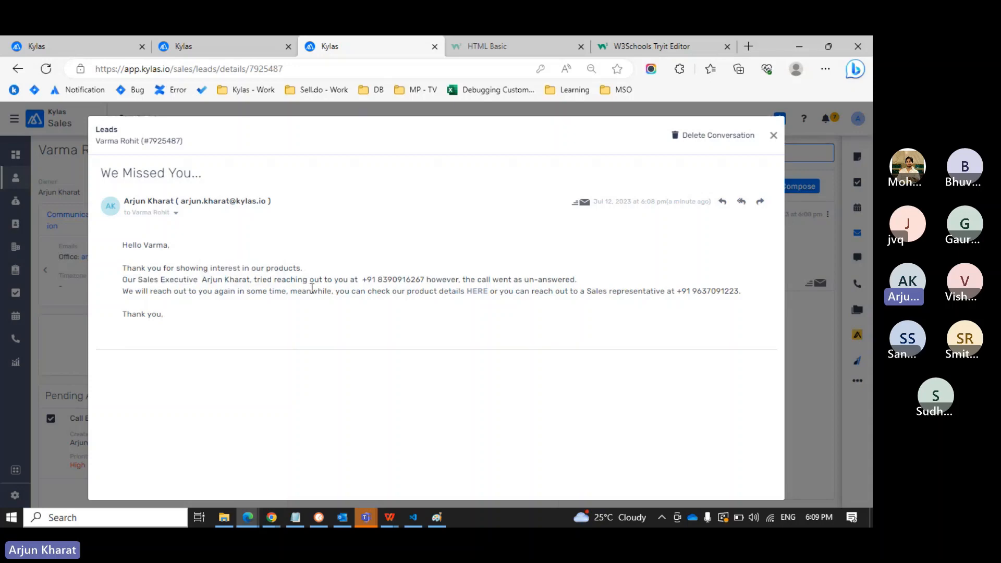
left_click_drag(388, 281, 409, 281)
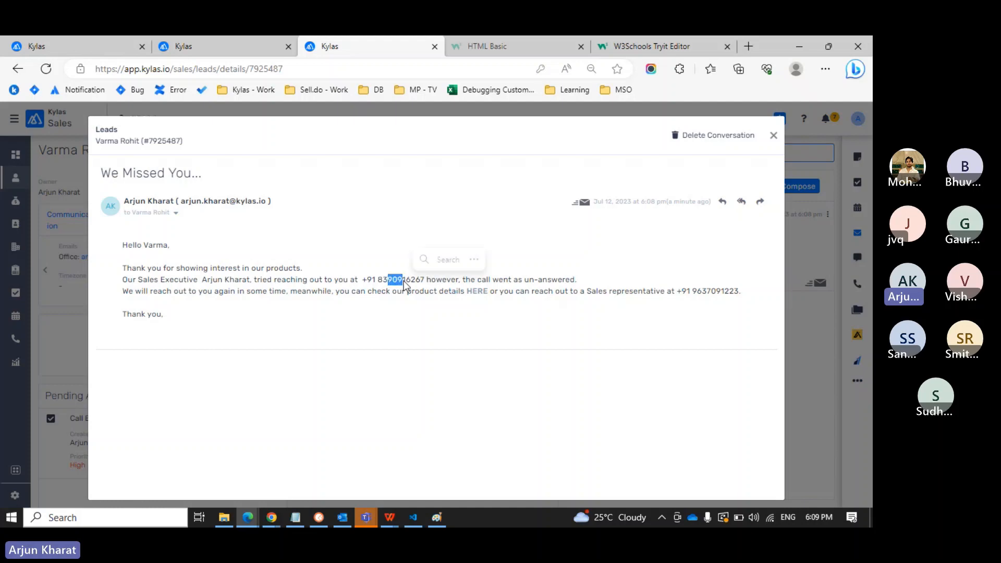
left_click(401, 282)
double_click(403, 281)
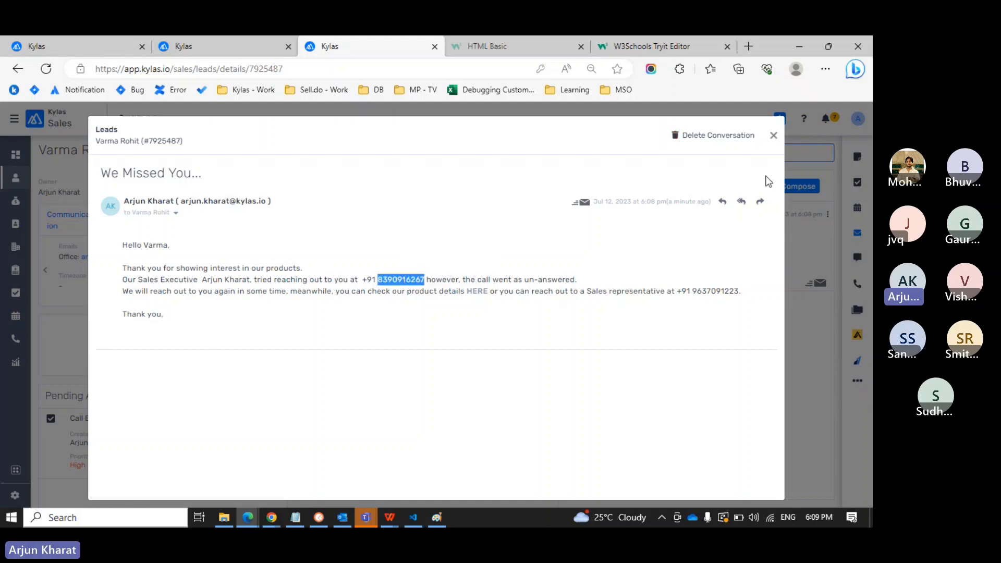
left_click(774, 137)
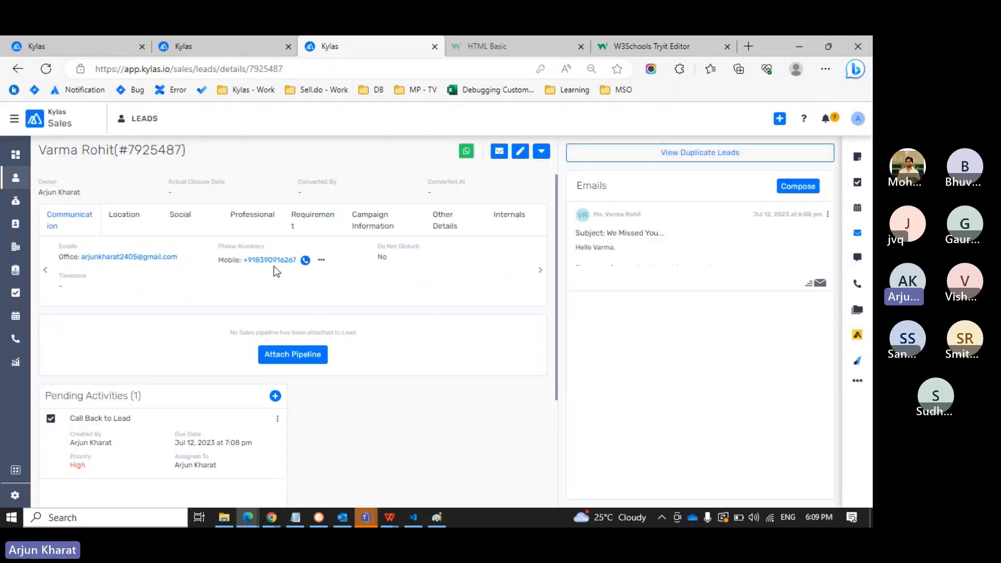
Reopen the We Missed You email and highlight the sales representative contact sentence.
left_click(703, 247)
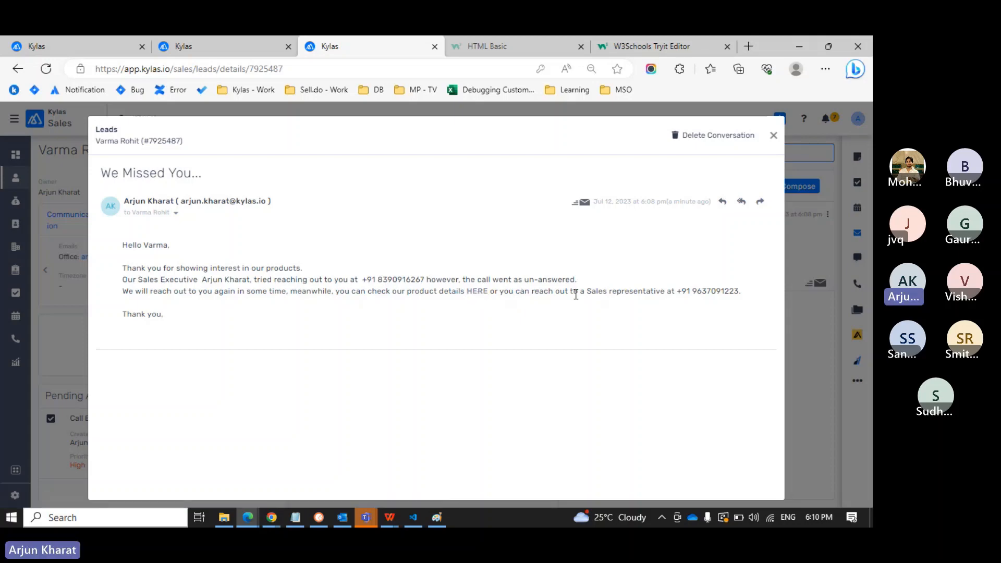
left_click_drag(581, 294, 744, 295)
left_click(745, 294)
Follow the HERE product-details link to the kylas.io homepage, then return to the lead page.
left_click(476, 292)
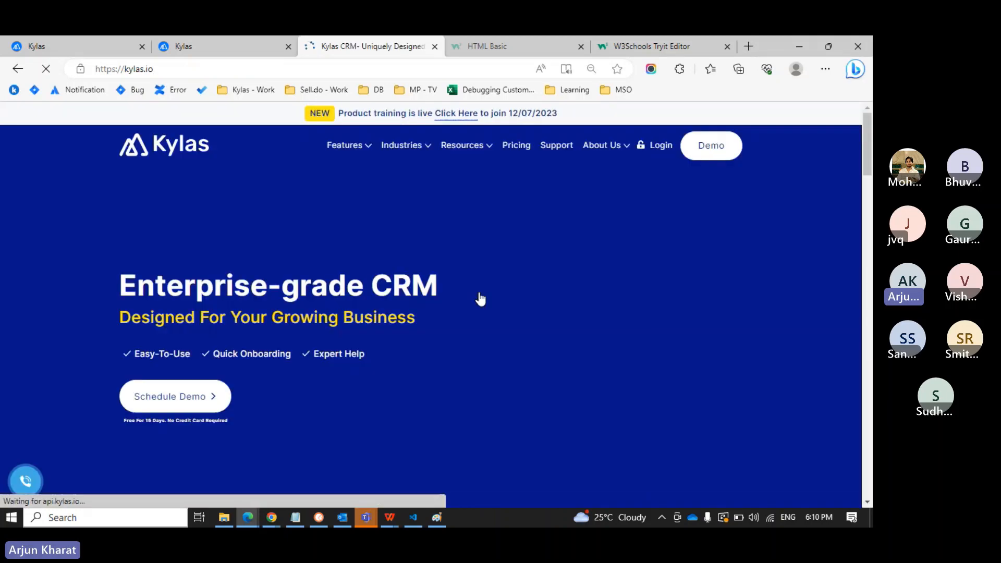
scroll(385, 310, "down", 3)
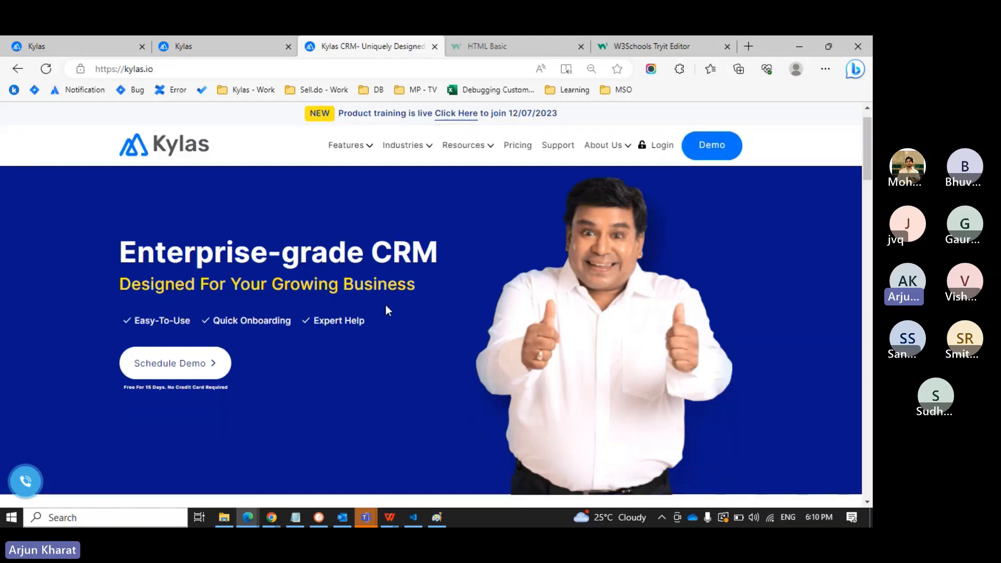
scroll(385, 305, "up", 3)
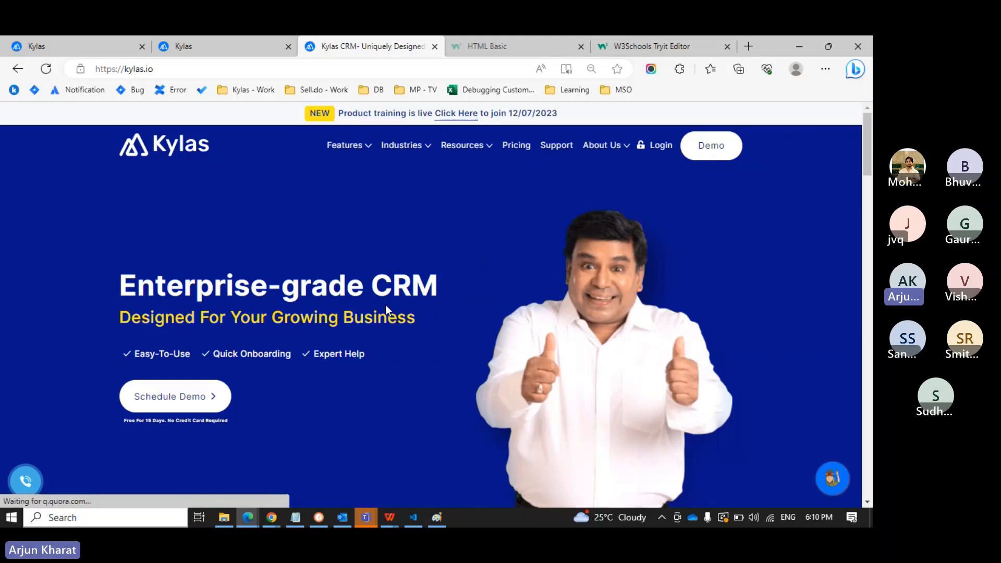
key("alt+Left")
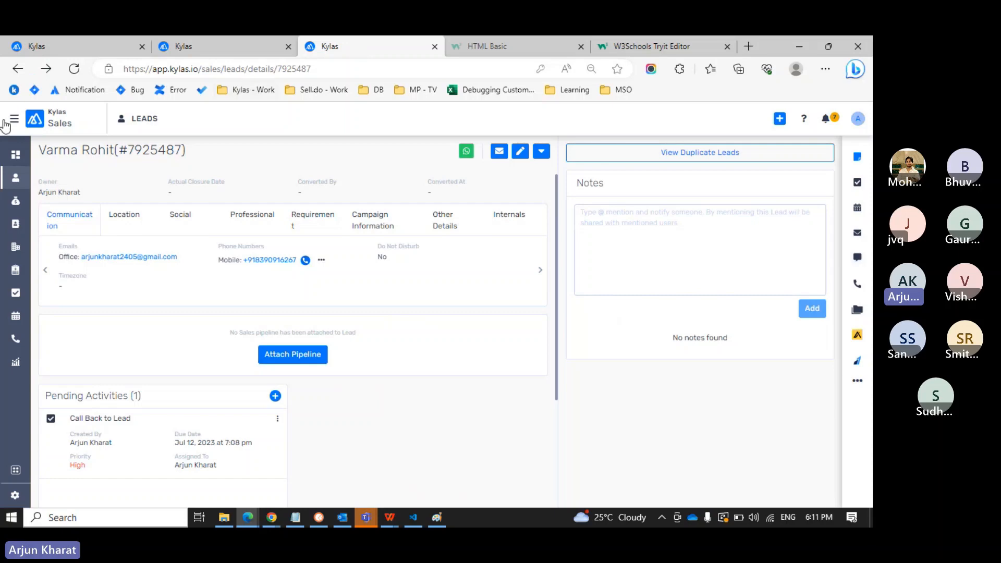
Review the pending Call Back to Lead task details, then move to the Agenda presentation slide.
left_click_drag(223, 443, 253, 441)
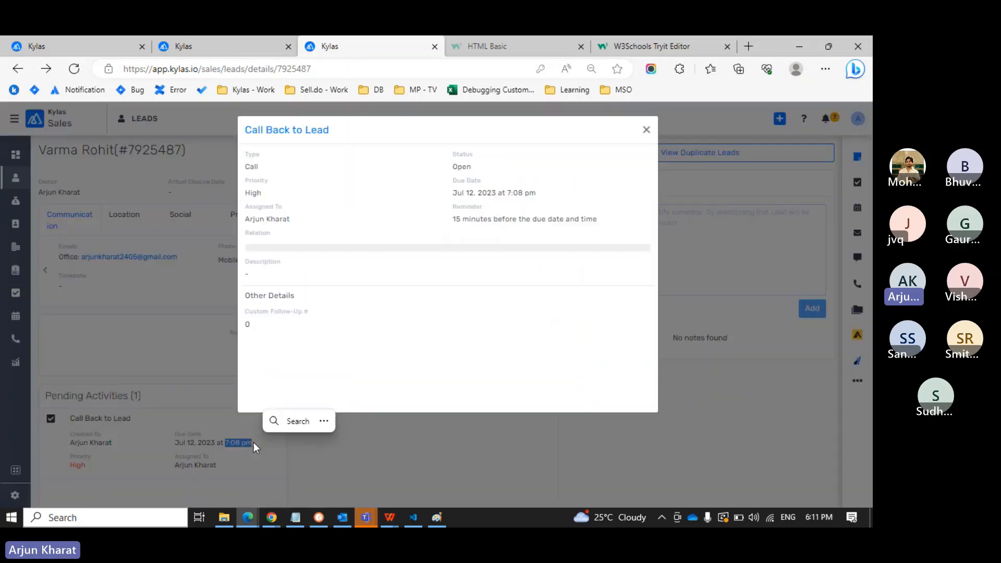
left_click(646, 130)
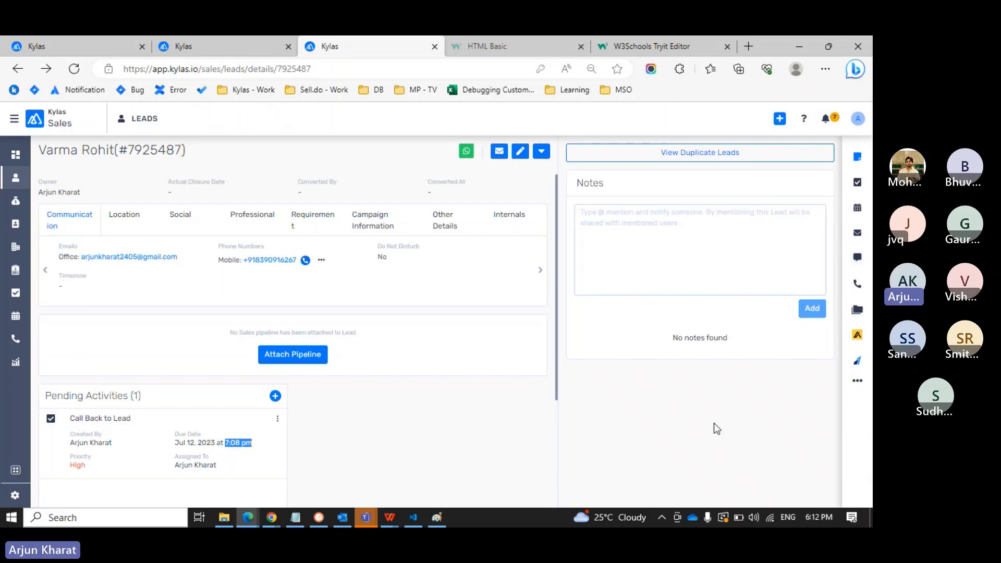
left_click(399, 516)
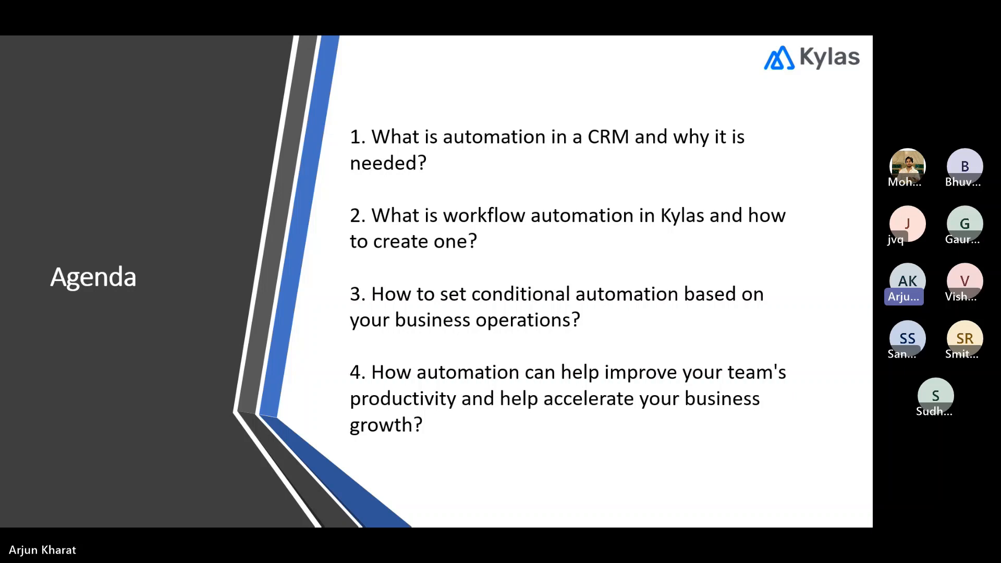